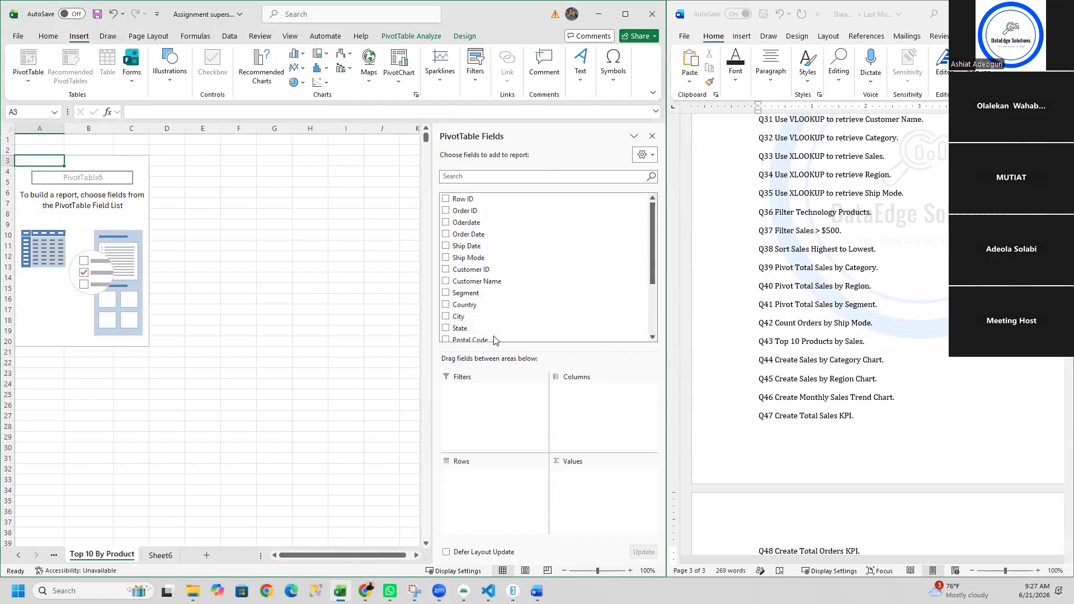
Build the pivot table with Product Name as rows and the sum of Sales as values, and narrow column A
{"action": "left_click_drag", "start_coordinate": [652, 284], "coordinate": [652, 326]}
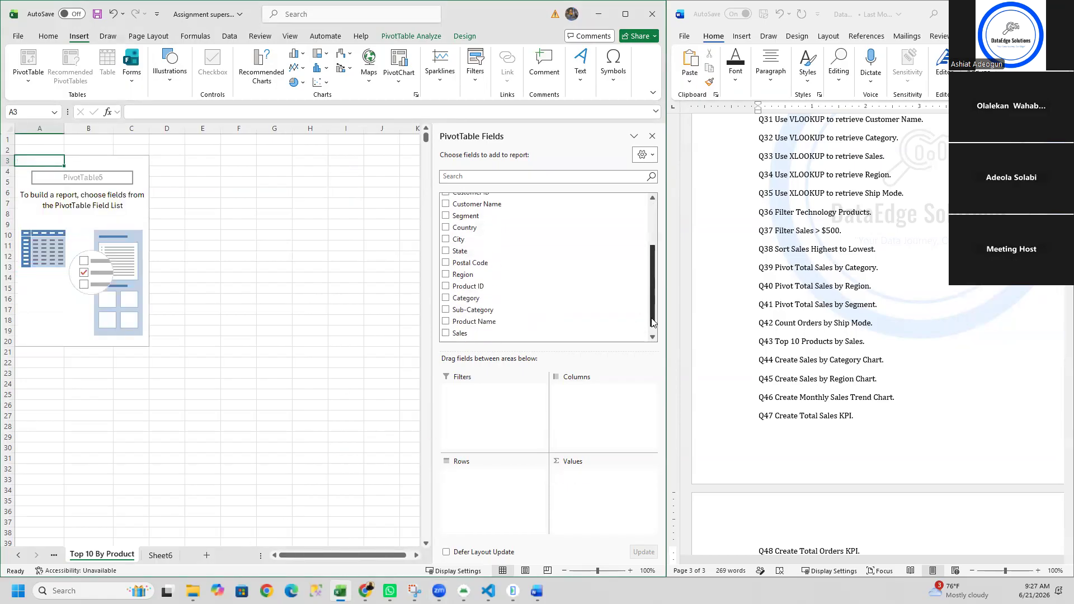
{"action": "left_click_drag", "start_coordinate": [520, 323], "coordinate": [489, 493]}
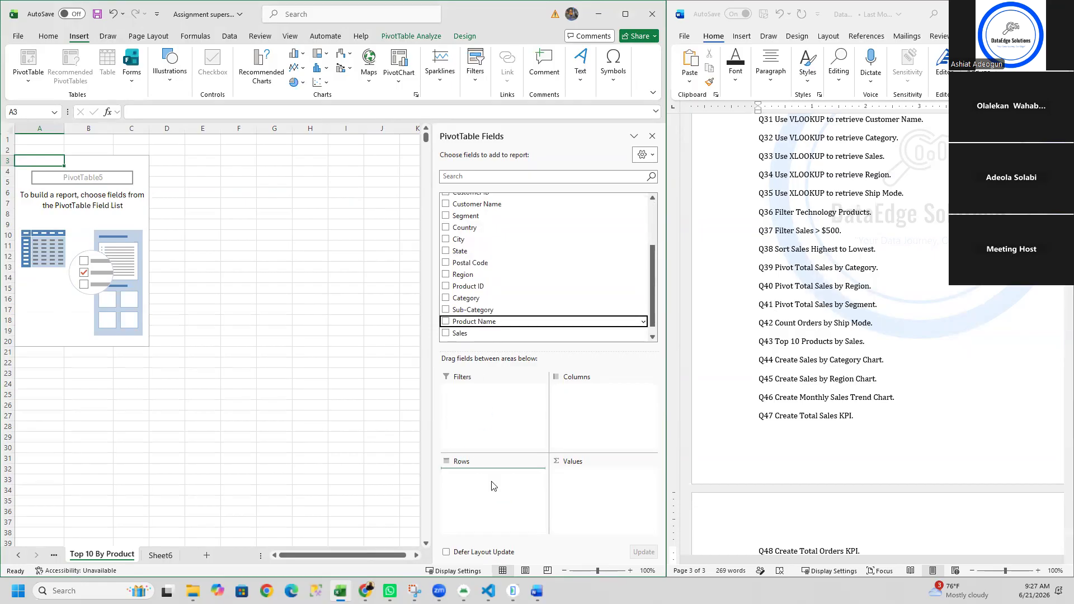
{"action": "left_click_drag", "start_coordinate": [460, 333], "coordinate": [598, 494]}
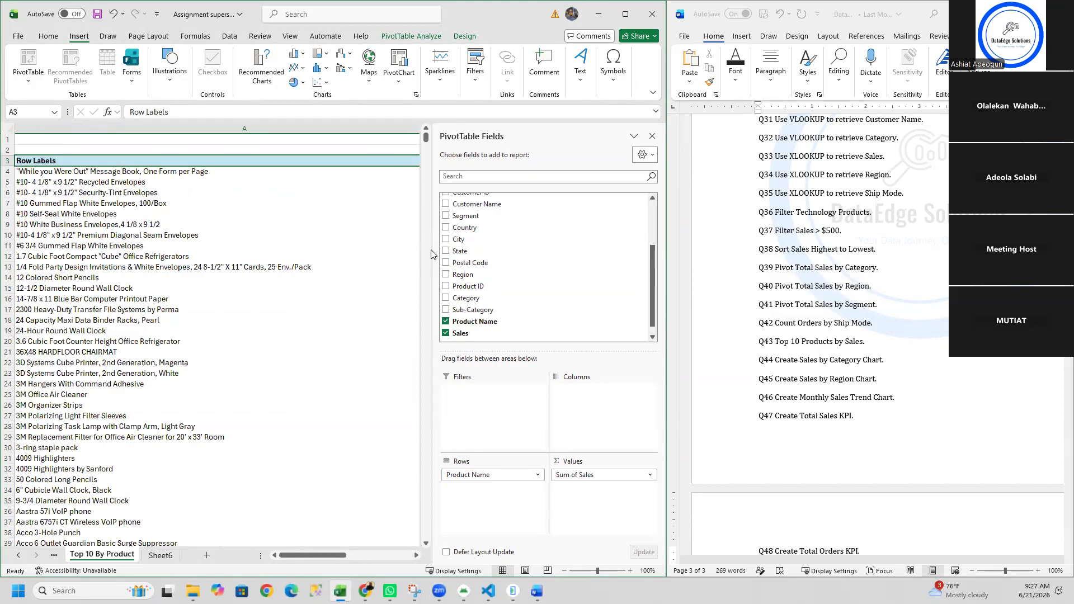
{"action": "left_click_drag", "start_coordinate": [433, 251], "coordinate": [589, 268]}
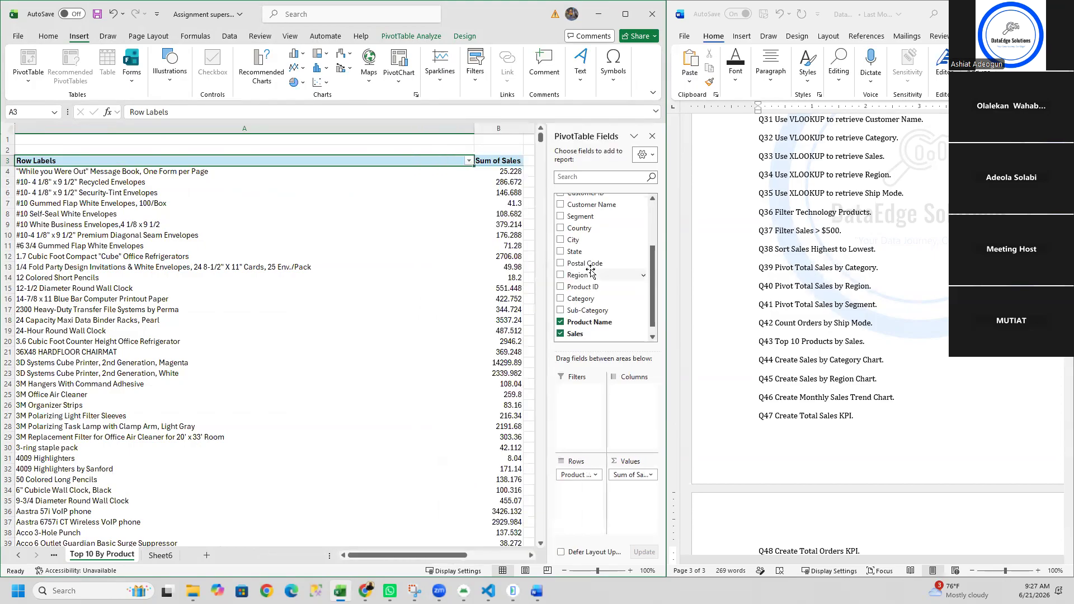
{"action": "left_click_drag", "start_coordinate": [474, 129], "coordinate": [321, 153]}
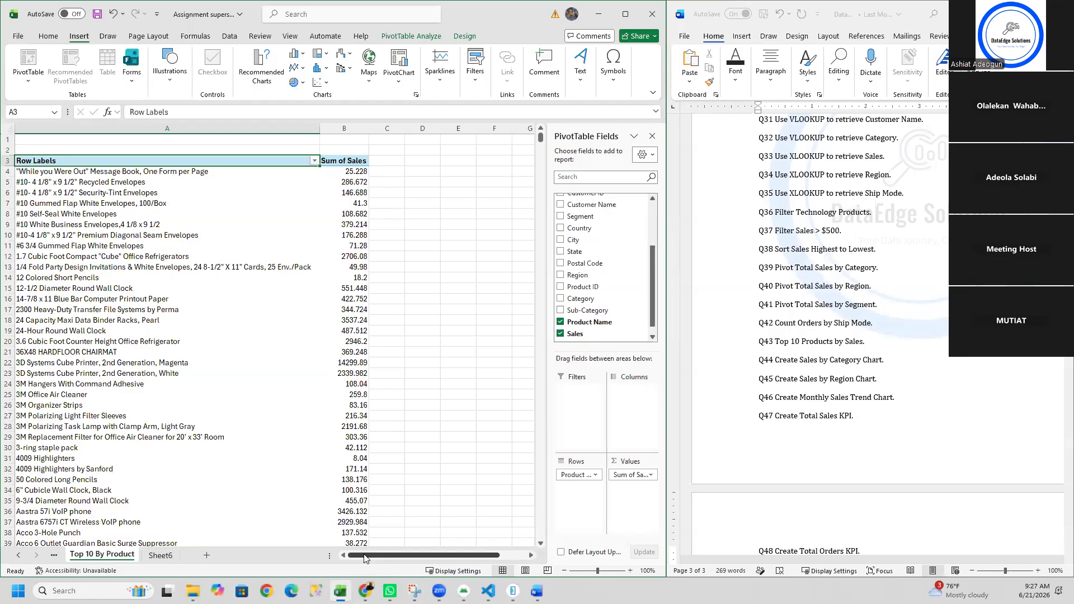
On the Assignment superstore sheet, fill the whole Q4 column (T) with yellow
{"action": "left_click", "coordinate": [51, 558]}
{"action": "left_click", "coordinate": [52, 558]}
{"action": "left_click", "coordinate": [51, 558]}
{"action": "left_click", "coordinate": [52, 558]}
{"action": "left_click", "coordinate": [52, 558]}
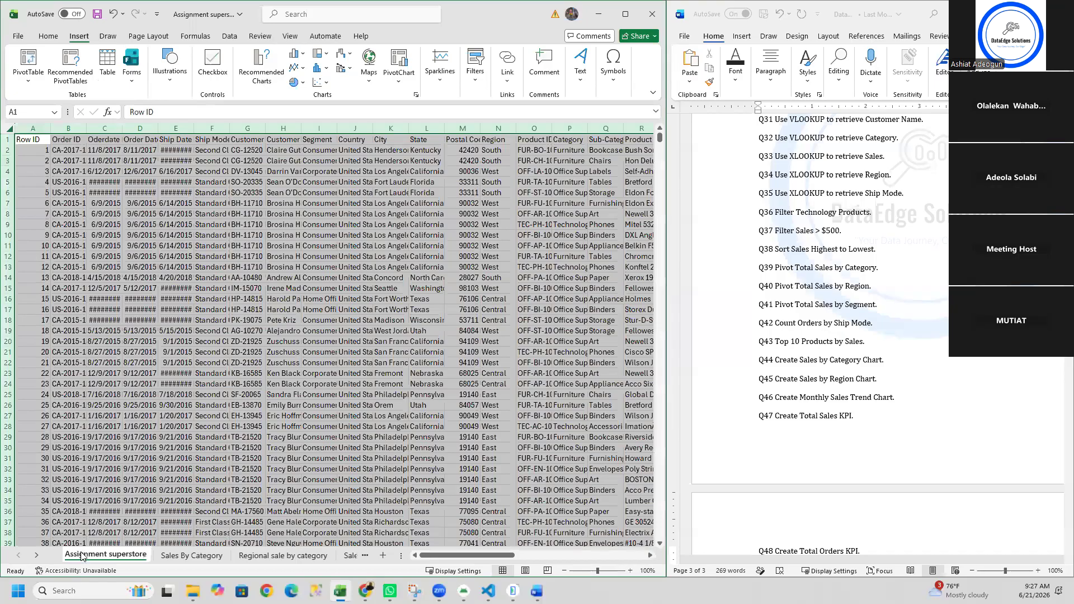
{"action": "left_click", "coordinate": [210, 345]}
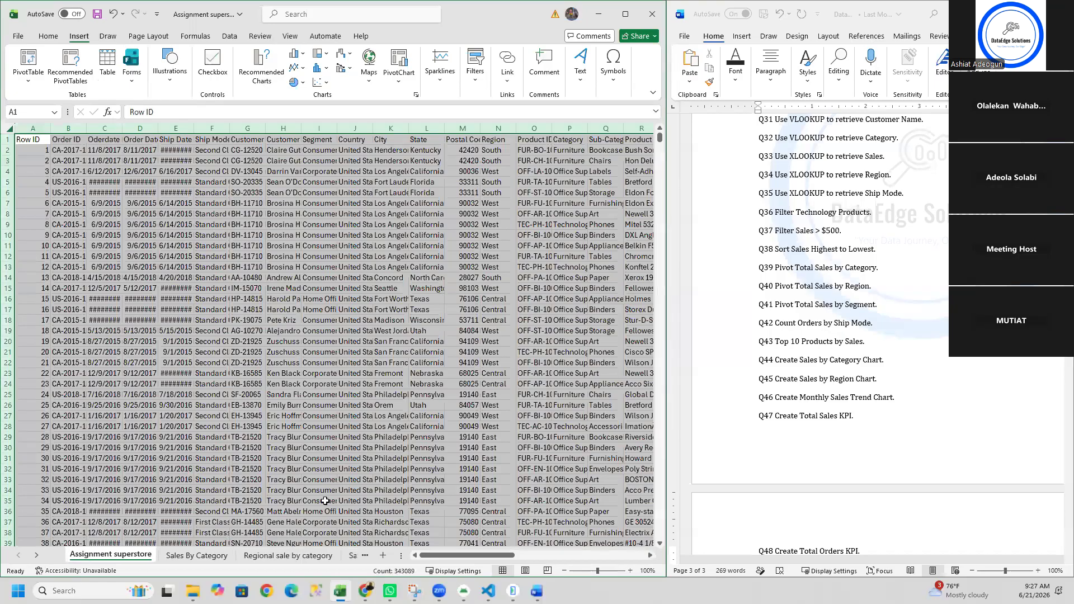
{"action": "left_click_drag", "start_coordinate": [453, 555], "coordinate": [523, 562]}
{"action": "left_click", "coordinate": [113, 128]}
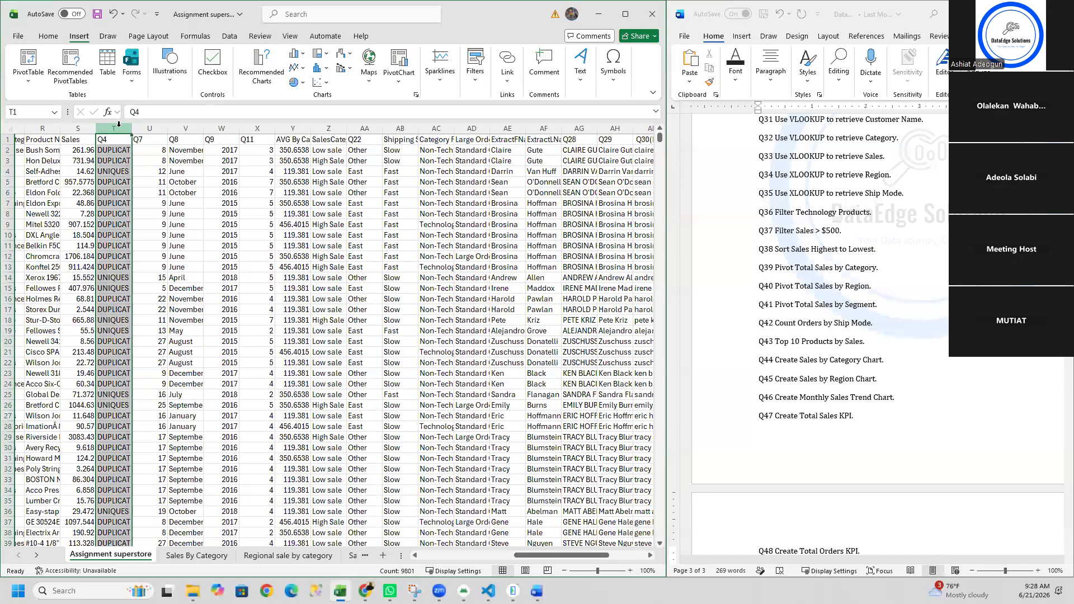
{"action": "left_click", "coordinate": [48, 35]}
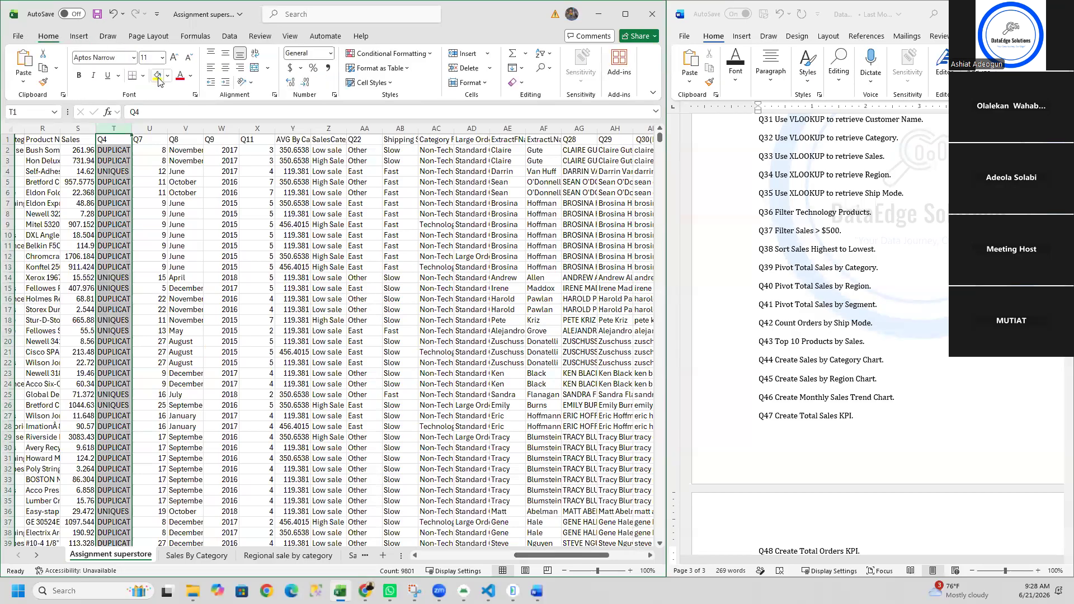
{"action": "left_click", "coordinate": [158, 77]}
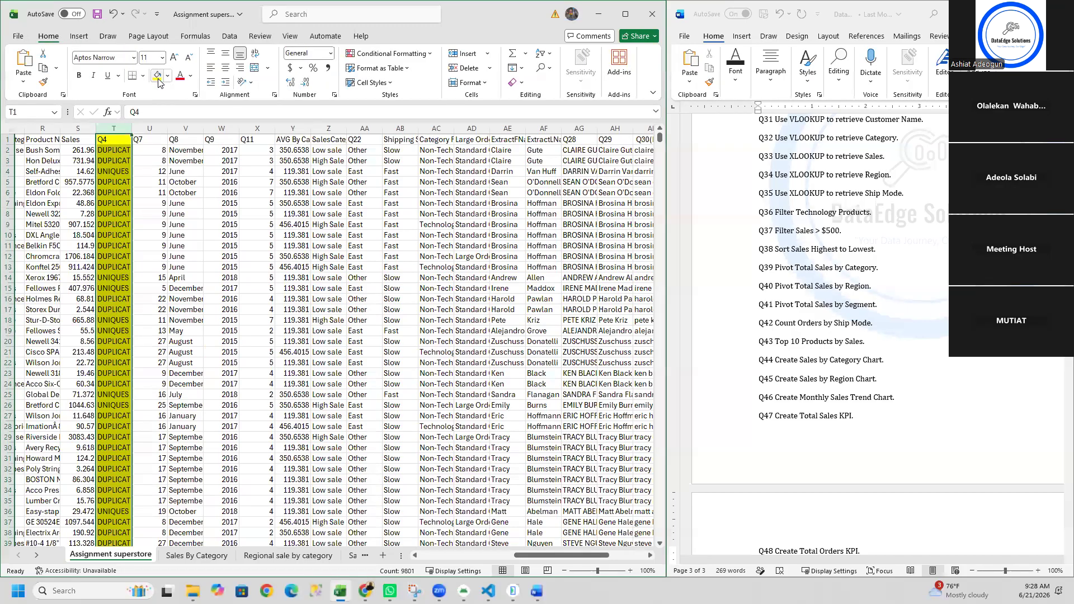
Fill the whole Q7 column (U) with light blue
{"action": "left_click", "coordinate": [149, 128]}
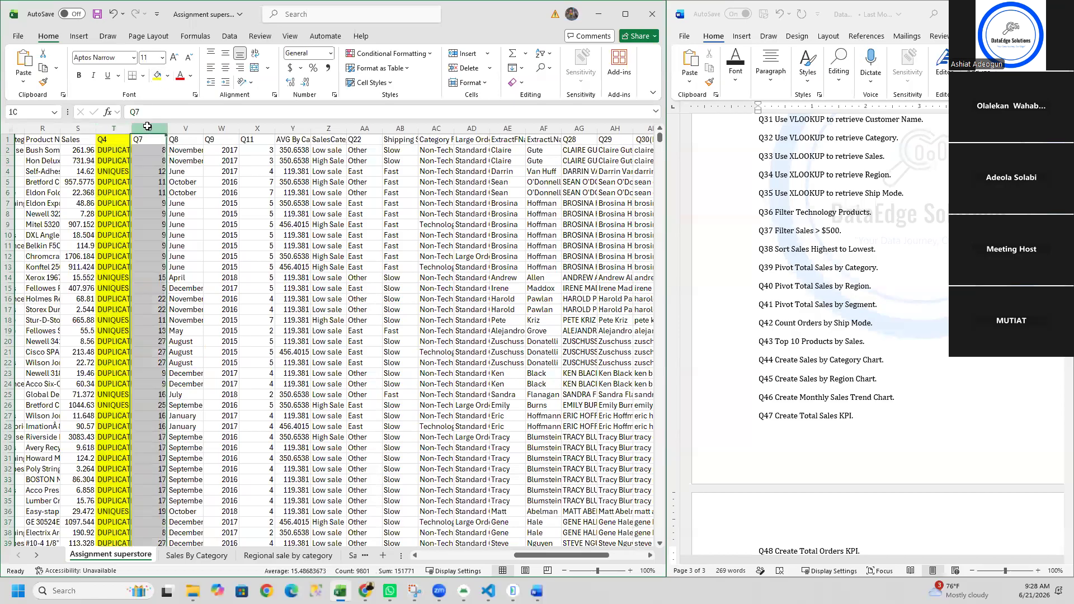
{"action": "left_click", "coordinate": [158, 77]}
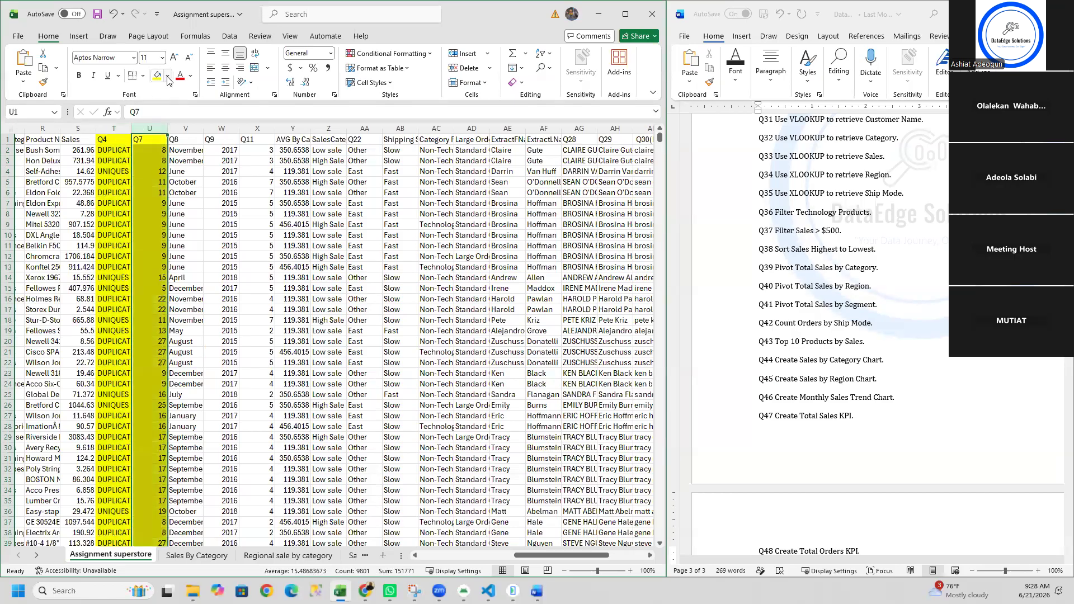
{"action": "left_click", "coordinate": [167, 76]}
{"action": "left_click", "coordinate": [202, 162]}
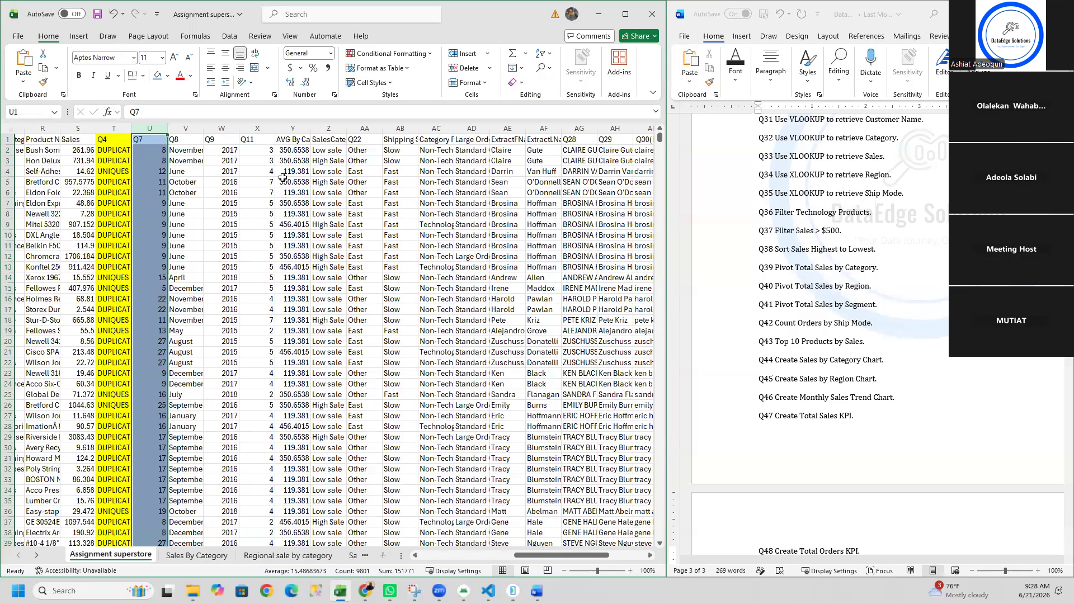
Examine the row 2 entries of the answer columns Y through AF, one cell after another
{"action": "left_click", "coordinate": [286, 151]}
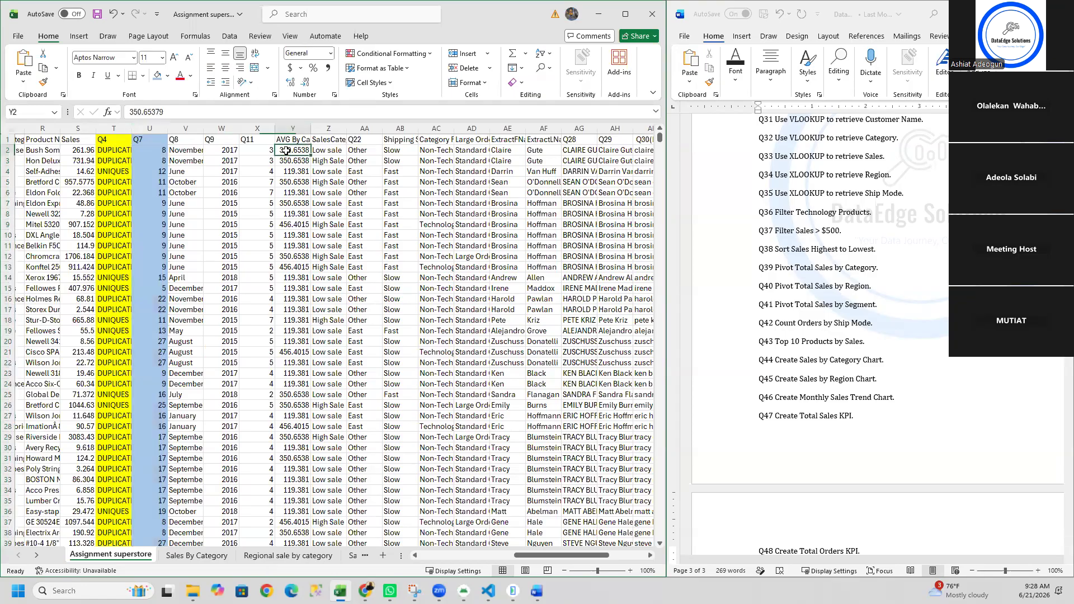
{"action": "left_click", "coordinate": [335, 148]}
{"action": "left_click", "coordinate": [363, 149]}
{"action": "left_click", "coordinate": [396, 148]}
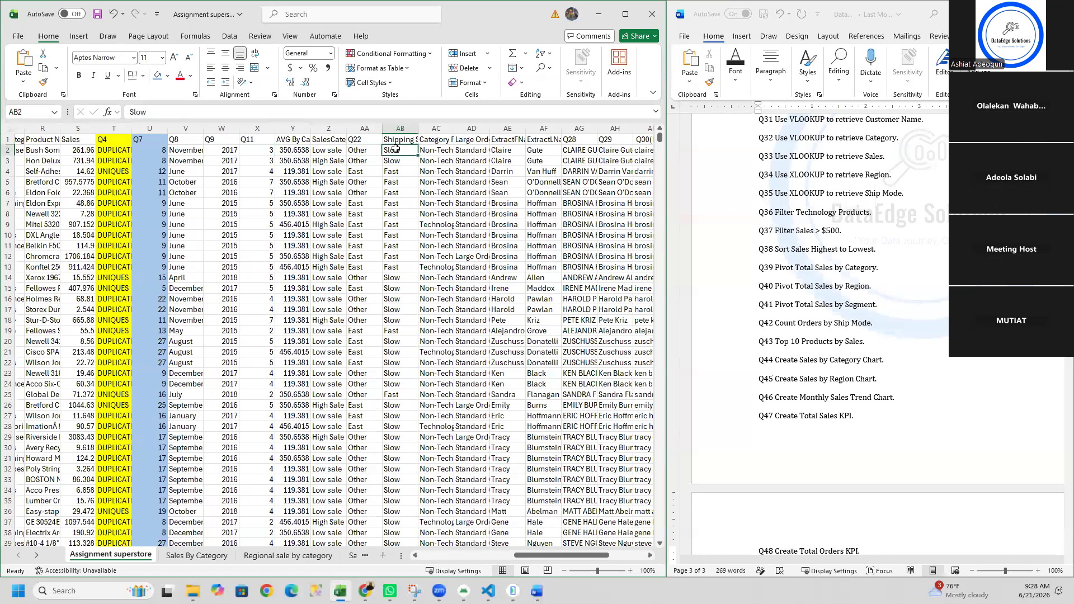
{"action": "left_click", "coordinate": [430, 148]}
{"action": "left_click", "coordinate": [463, 148]}
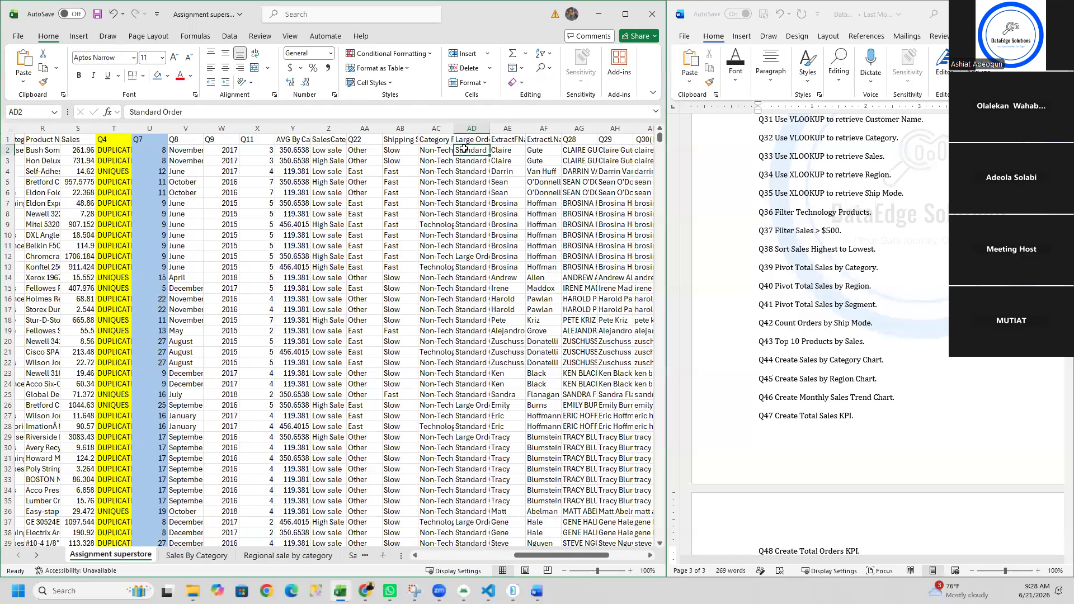
{"action": "left_click", "coordinate": [494, 151]}
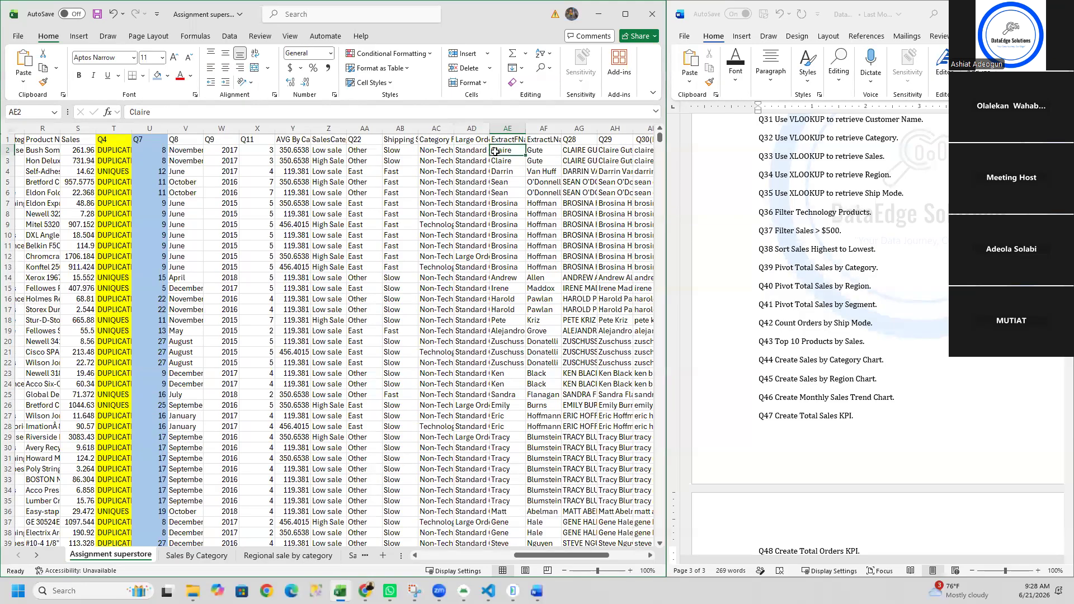
{"action": "left_click", "coordinate": [532, 151]}
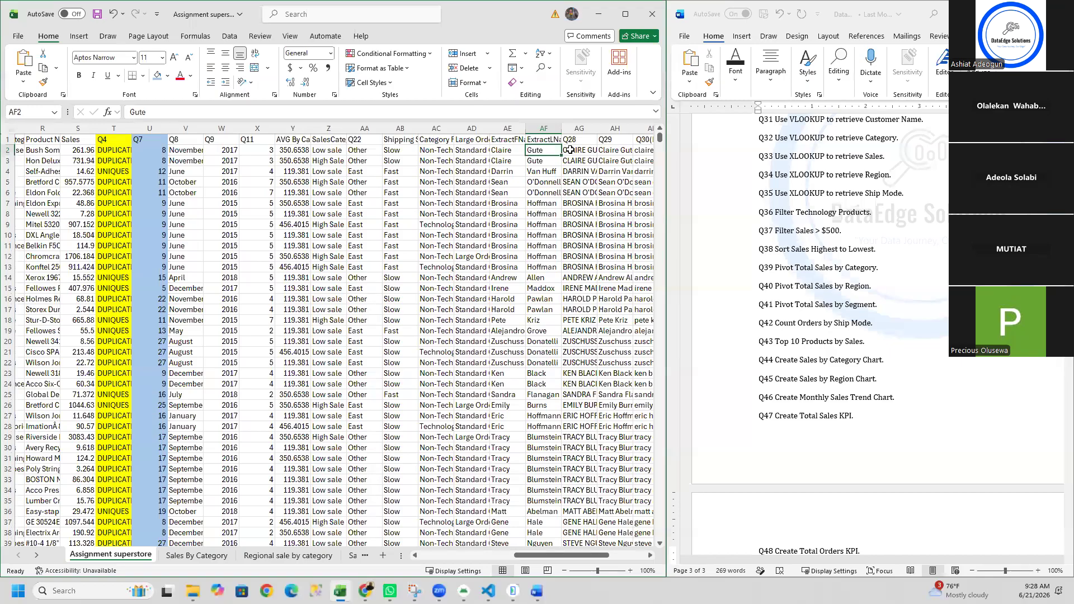
On the Top 10 By Product sheet, filter the pivot table's products to the top 10 items by Sum of Sales
{"action": "left_click", "coordinate": [364, 555]}
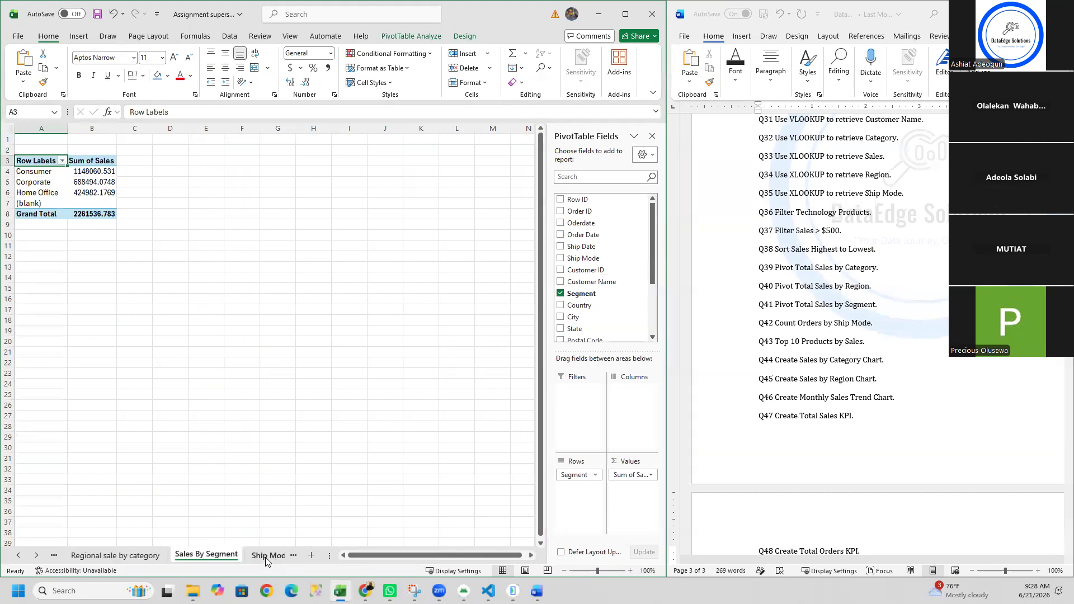
{"action": "left_click", "coordinate": [271, 561]}
{"action": "left_click", "coordinate": [272, 556]}
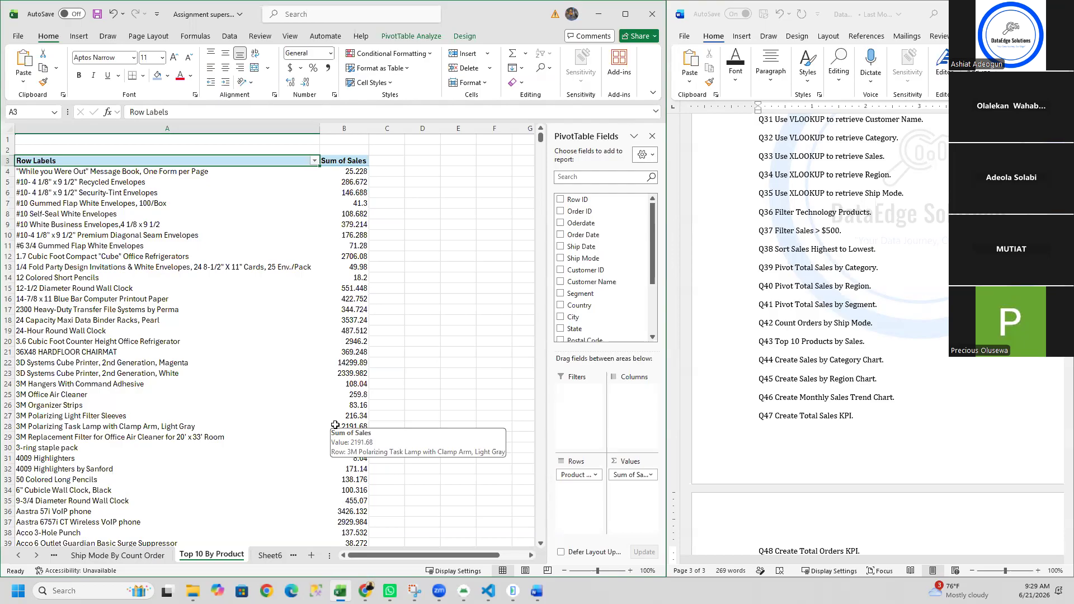
{"action": "left_click", "coordinate": [314, 161]}
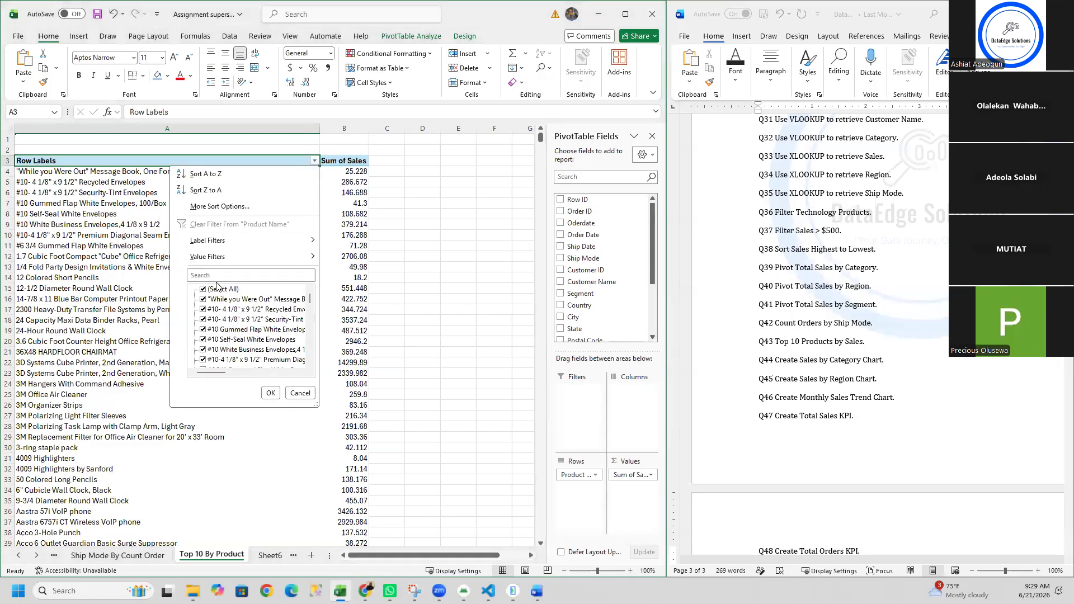
{"action": "mouse_move", "coordinate": [211, 257]}
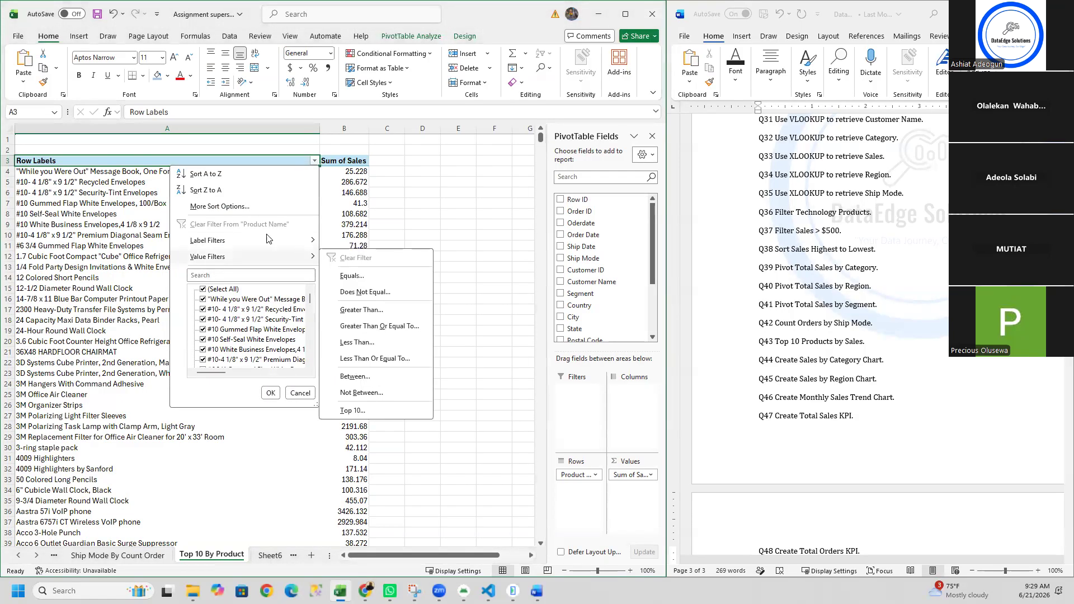
{"action": "left_click", "coordinate": [368, 415]}
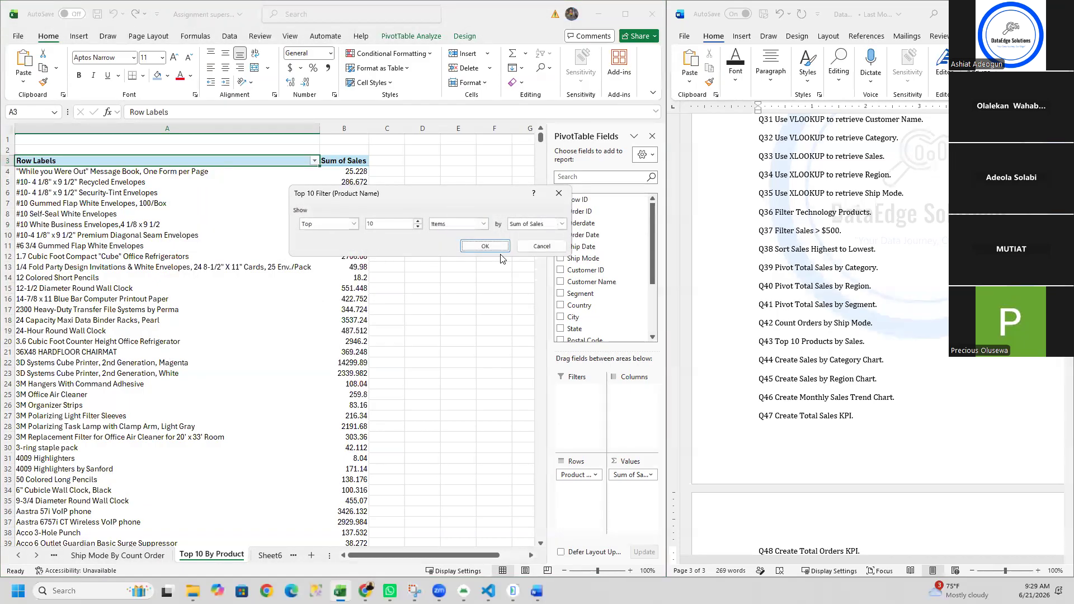
{"action": "left_click", "coordinate": [495, 246]}
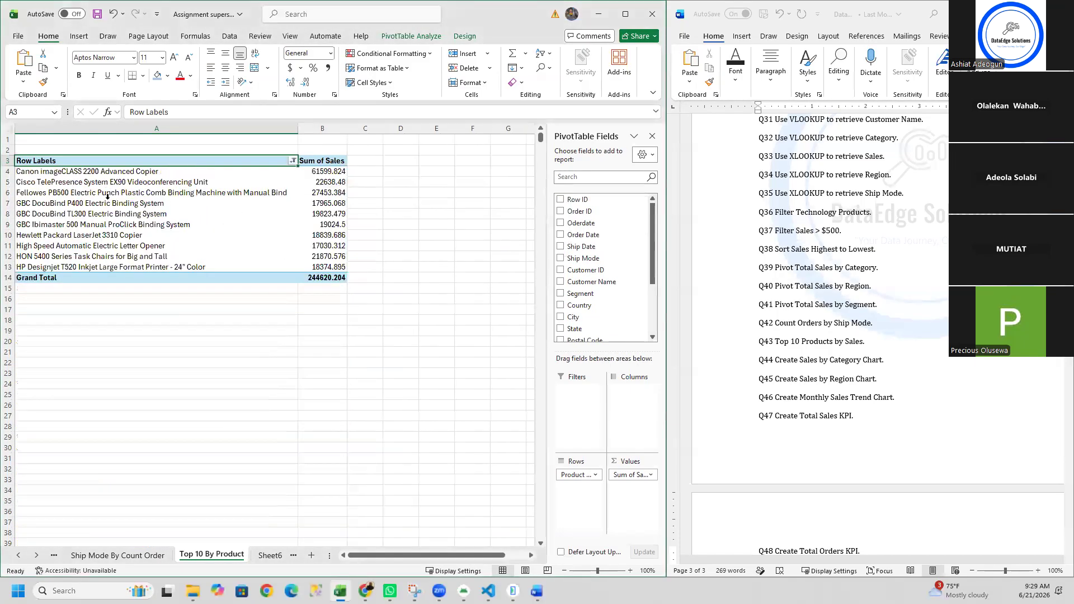
Change the product value filter to show the top 20 items by Sum of Sales
{"action": "left_click", "coordinate": [293, 161]}
{"action": "mouse_move", "coordinate": [230, 260]}
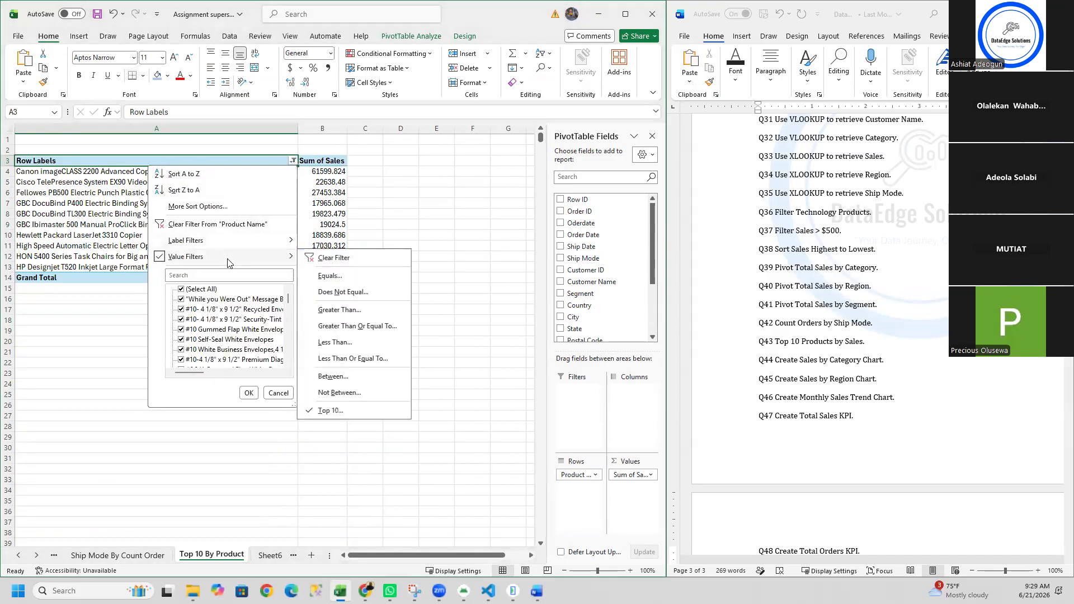
{"action": "left_click", "coordinate": [342, 410]}
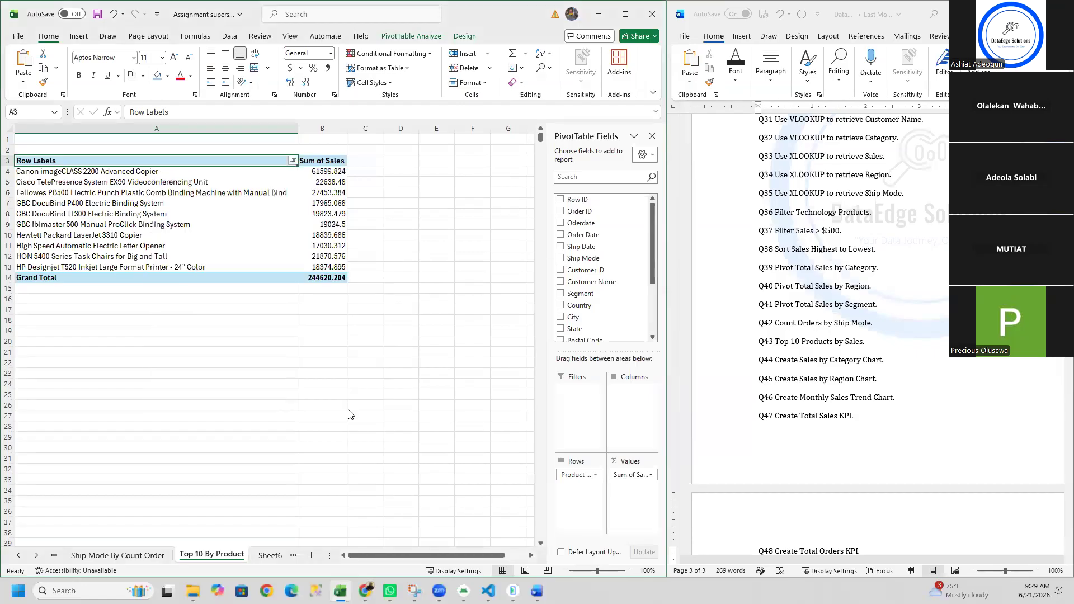
{"action": "left_click", "coordinate": [419, 226]}
{"action": "left_click", "coordinate": [417, 220]}
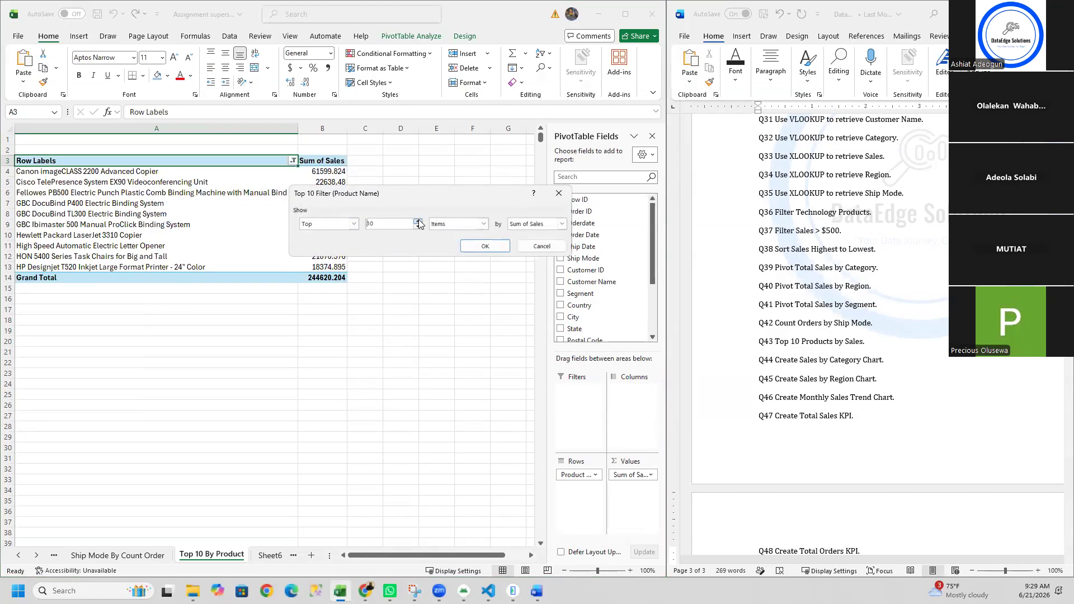
{"action": "left_click", "coordinate": [418, 221]}
{"action": "left_click", "coordinate": [418, 220]}
{"action": "left_click", "coordinate": [418, 220]}
{"action": "left_click", "coordinate": [419, 220]}
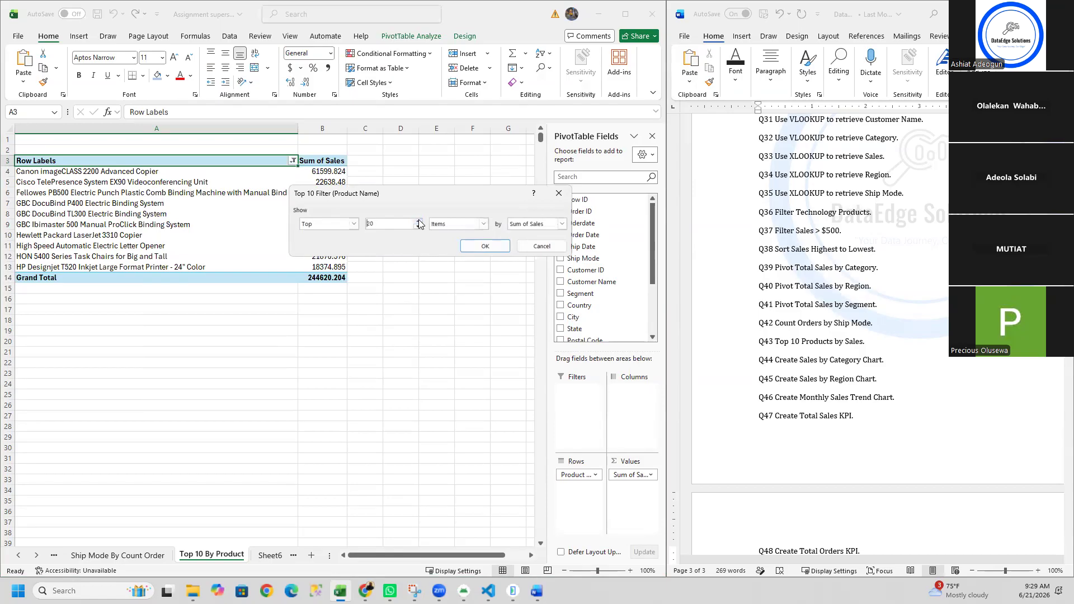
{"action": "left_click", "coordinate": [482, 246]}
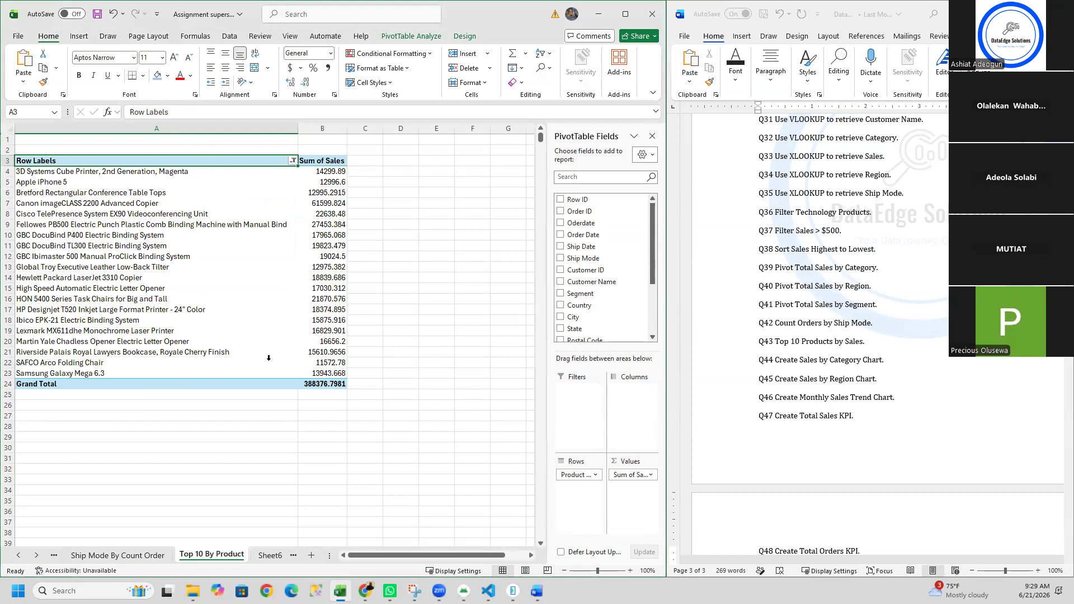
Set the product value filter to show the top 10 items by Sum of Sales
{"action": "left_click", "coordinate": [292, 160]}
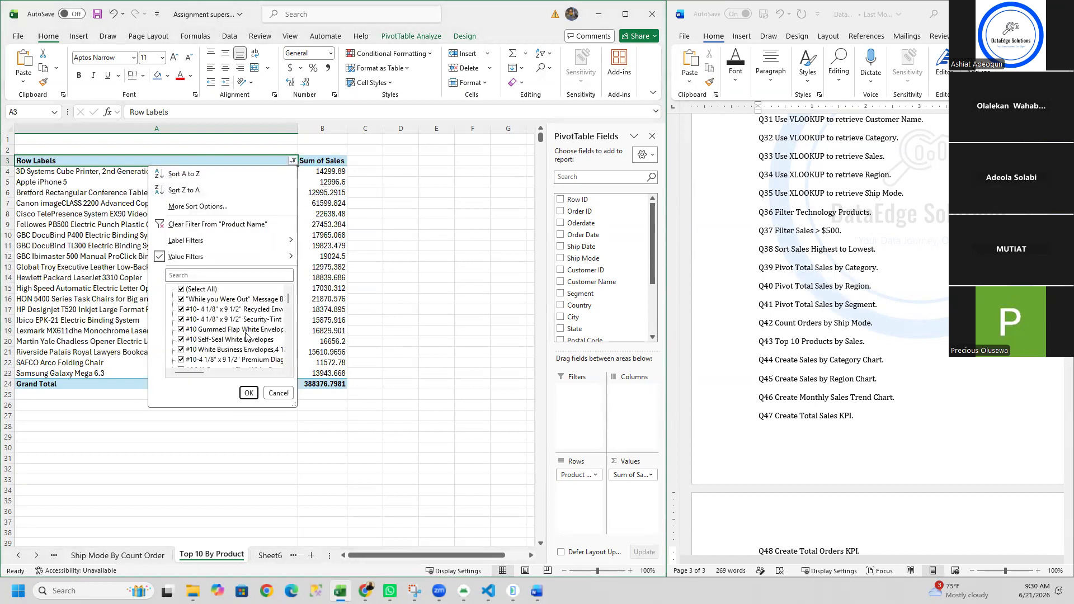
{"action": "mouse_move", "coordinate": [249, 258]}
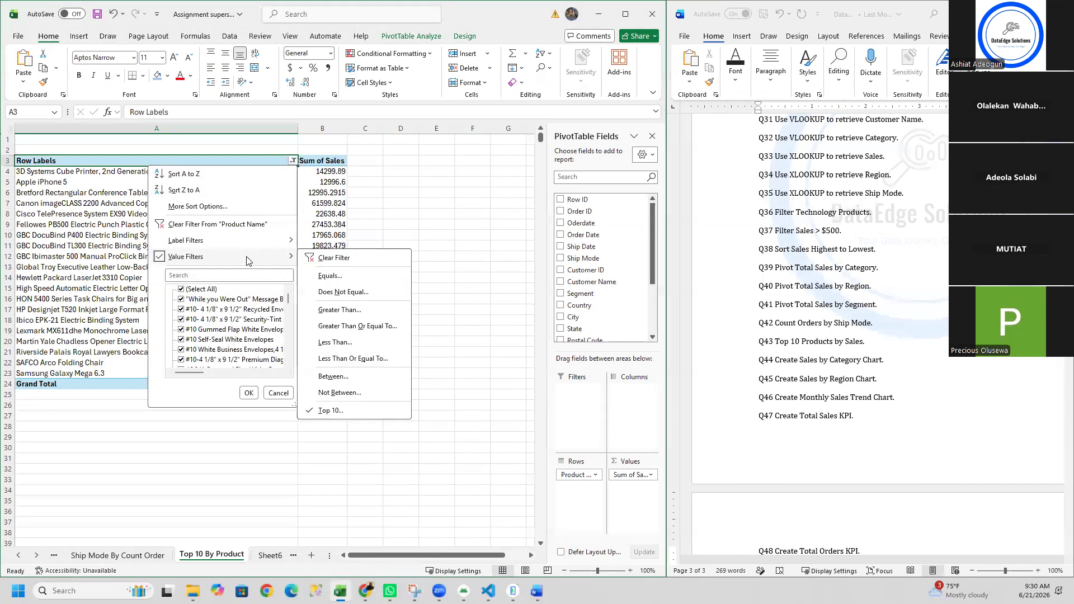
{"action": "left_click", "coordinate": [330, 410]}
{"action": "double_click", "coordinate": [418, 222]}
{"action": "left_click", "coordinate": [417, 221]}
{"action": "left_click", "coordinate": [417, 222]}
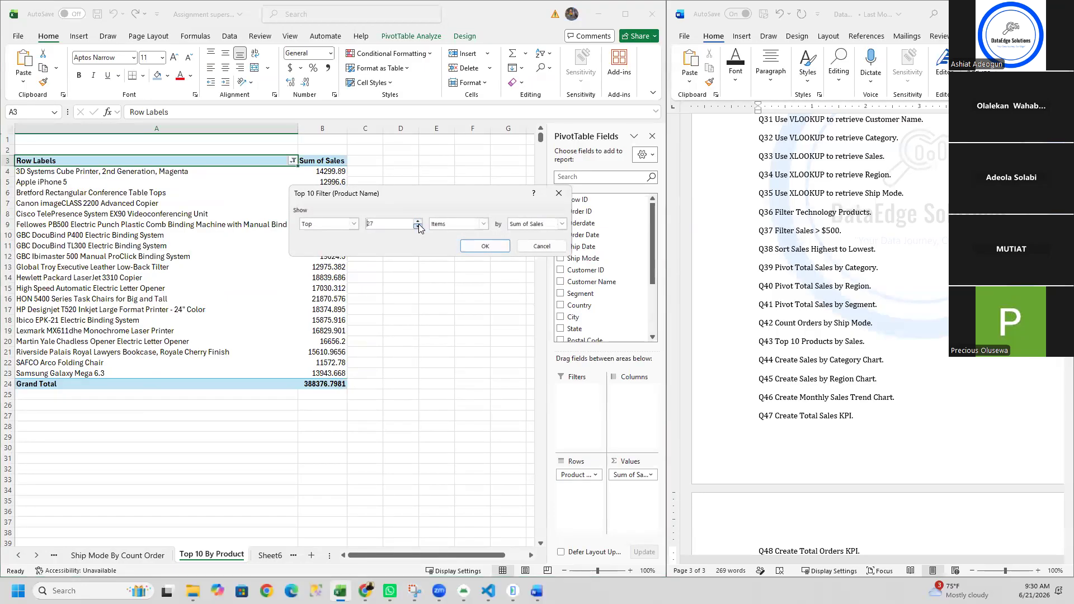
{"action": "key", "text": "BackSpace"}
{"action": "type", "text": "10"}
{"action": "key", "text": "Return"}
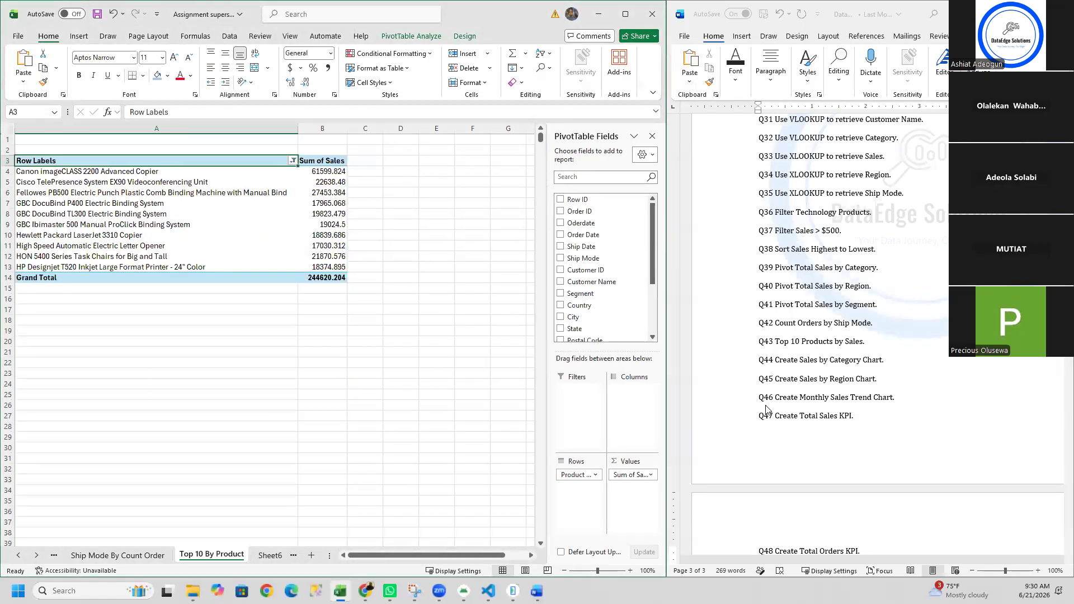
Save the workbook and go to the empty pivot table on Sheet6
{"action": "key", "text": "ctrl+s"}
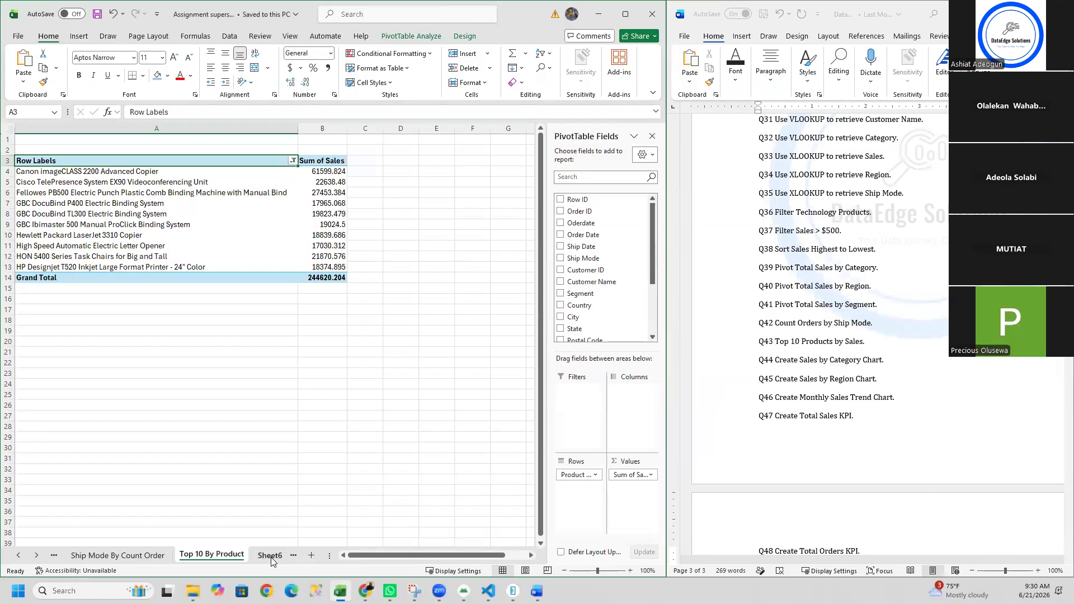
{"action": "left_click", "coordinate": [270, 555]}
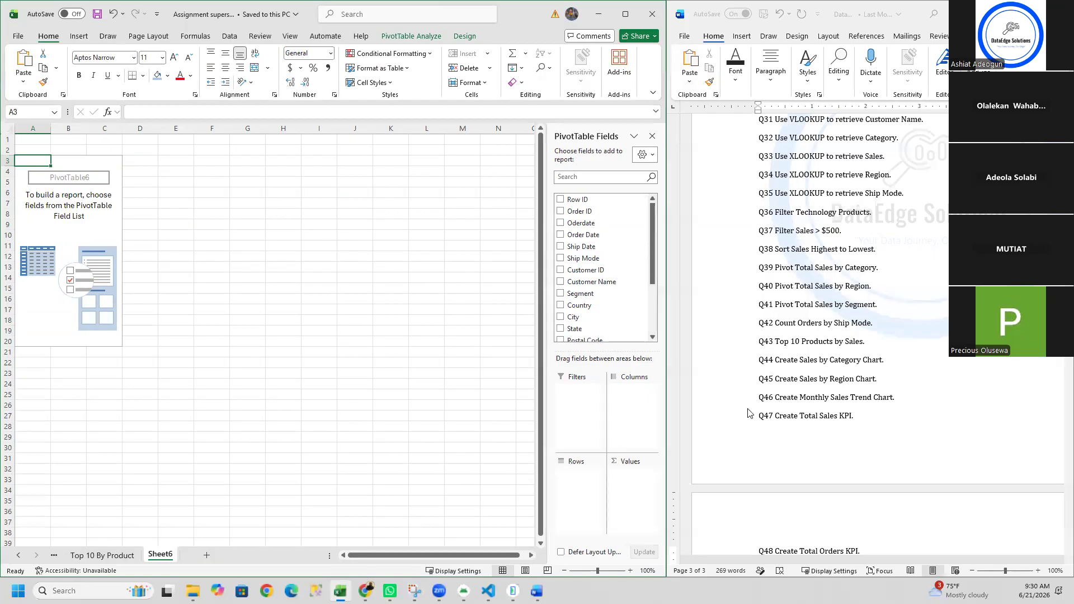
On the Sales By Category sheet, insert a pie PivotChart from the category sales pivot table and place it beside the table
{"action": "left_click", "coordinate": [54, 555]}
{"action": "left_click", "coordinate": [54, 555]}
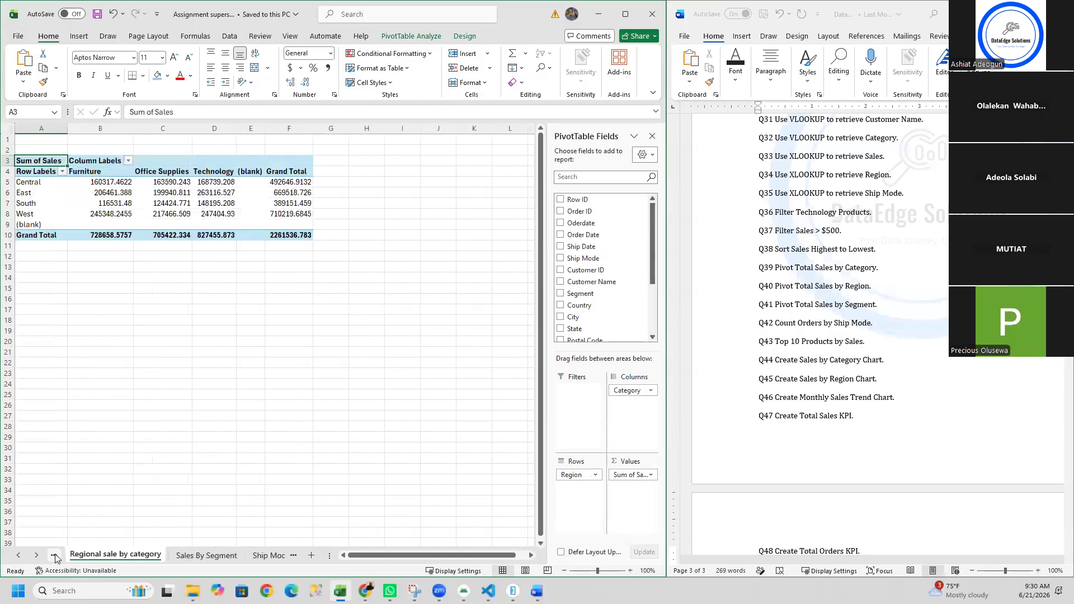
{"action": "left_click", "coordinate": [54, 555]}
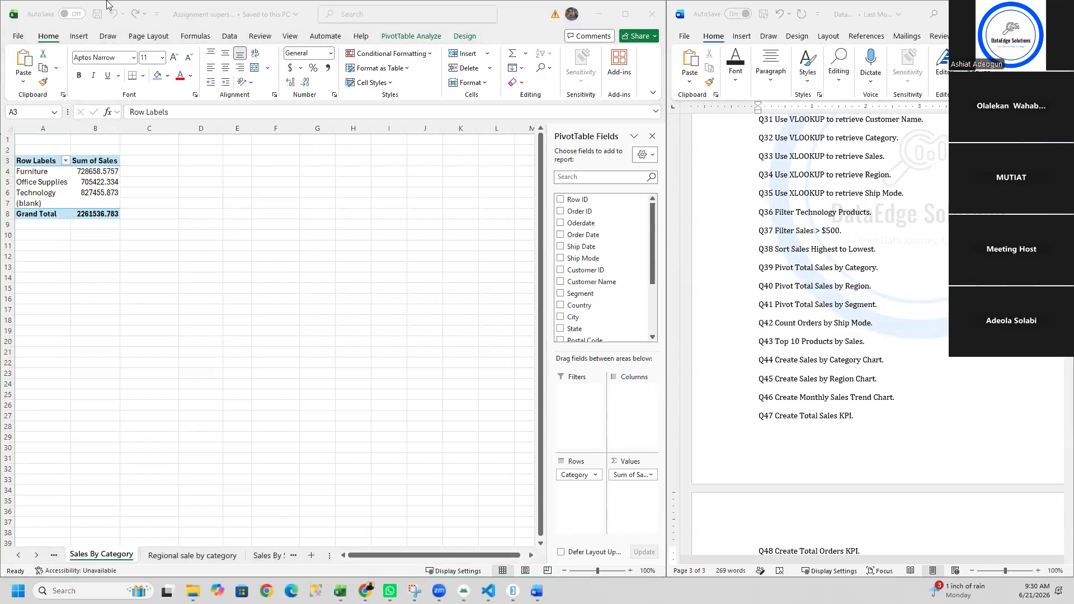
{"action": "left_click", "coordinate": [38, 174]}
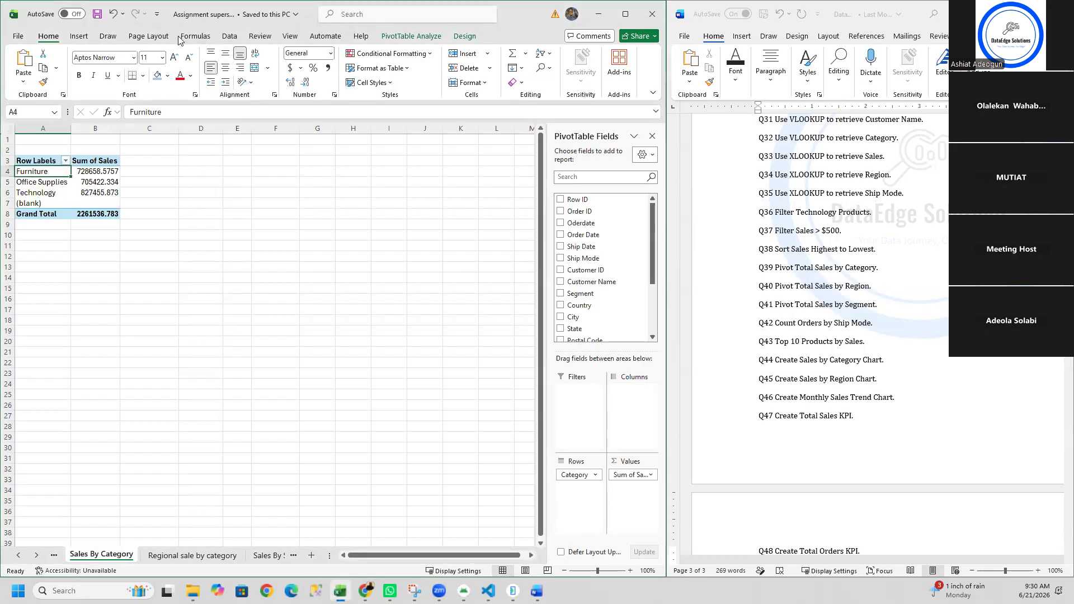
{"action": "left_click", "coordinate": [78, 38]}
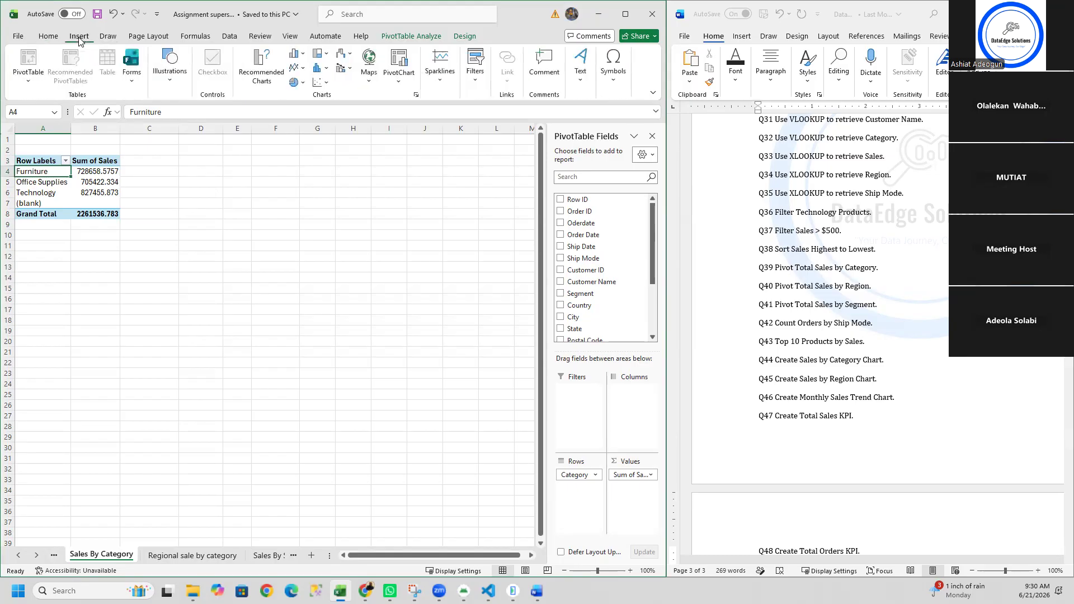
{"action": "left_click", "coordinate": [265, 89]}
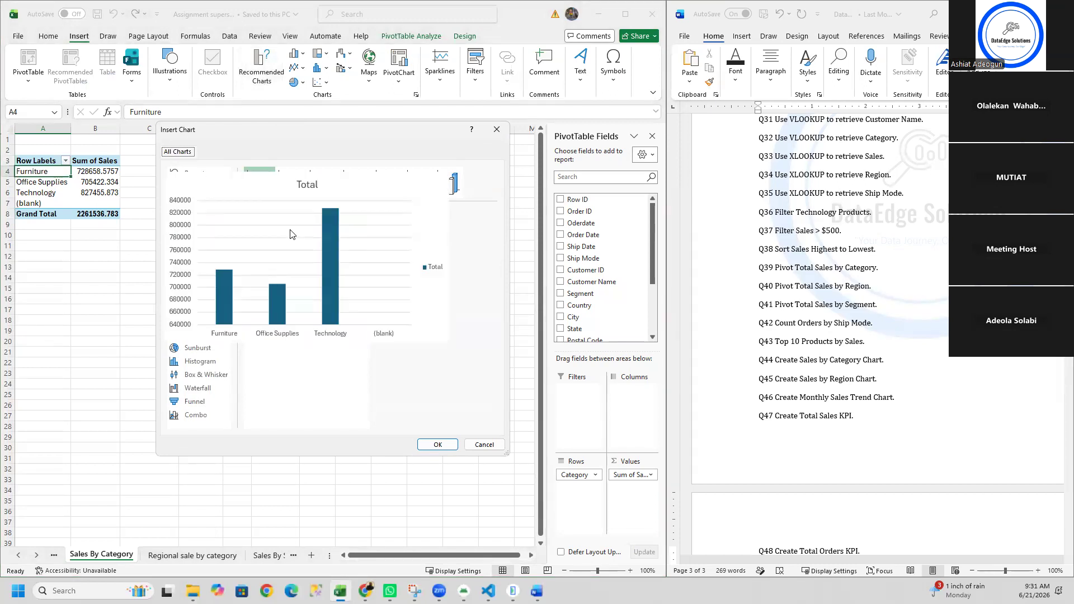
{"action": "left_click", "coordinate": [200, 232]}
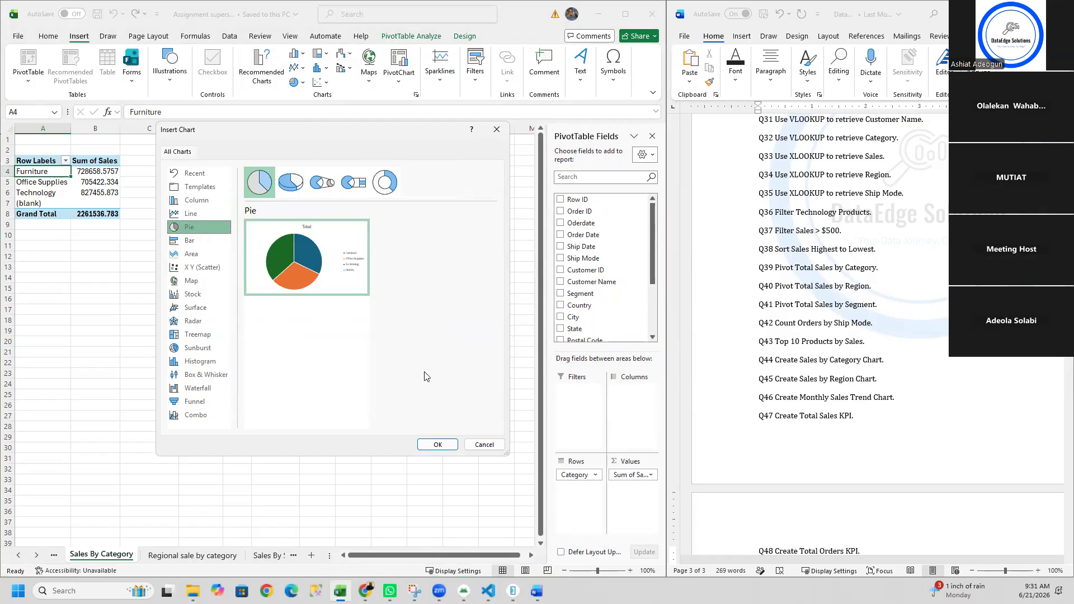
{"action": "left_click", "coordinate": [437, 449]}
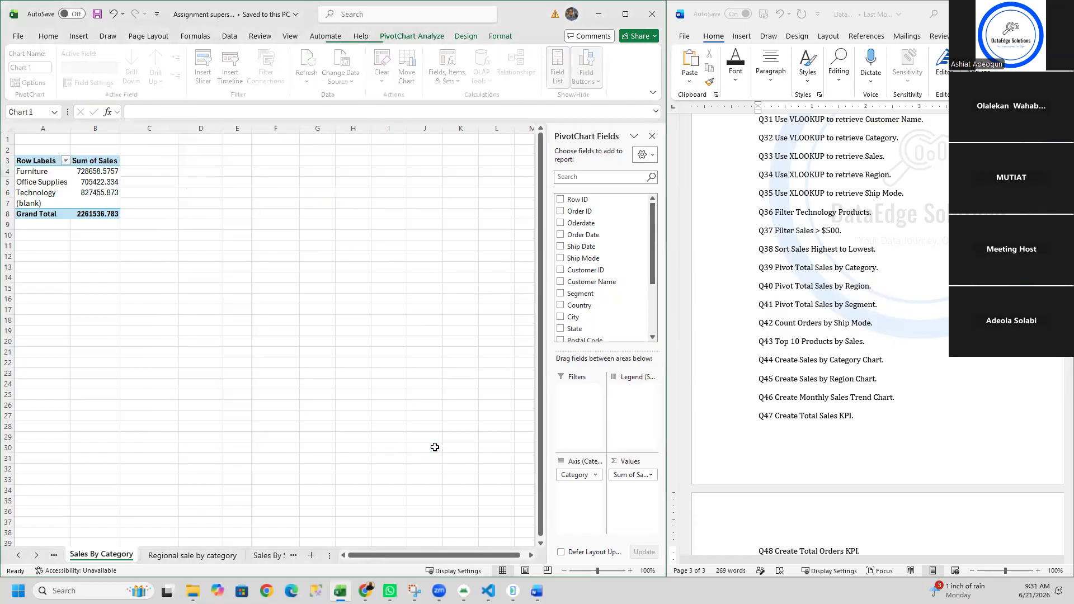
{"action": "left_click_drag", "start_coordinate": [350, 272], "coordinate": [383, 166]}
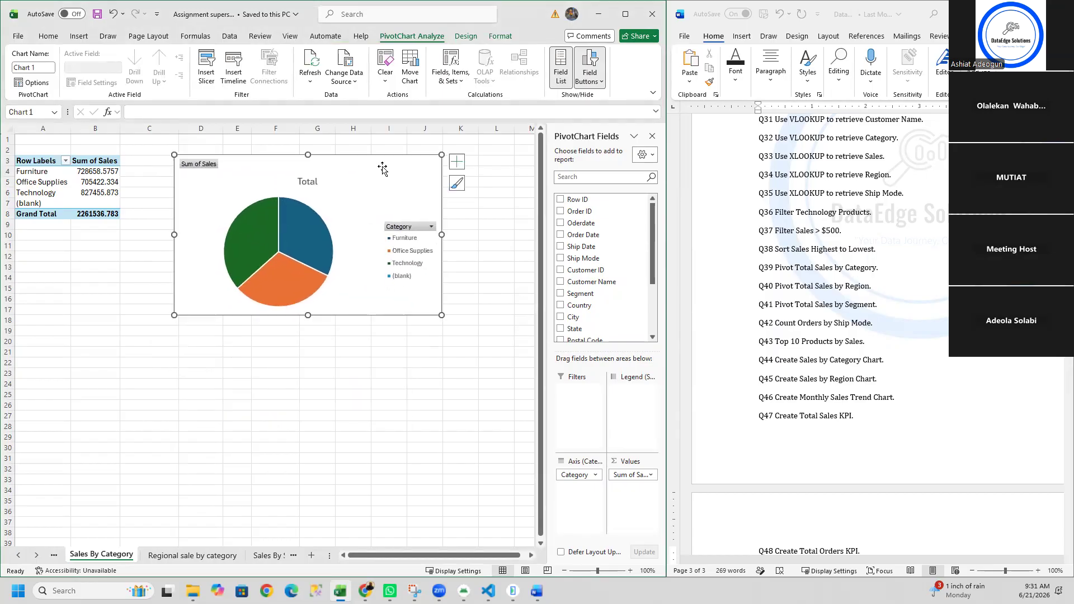
{"action": "right_click", "coordinate": [208, 164]}
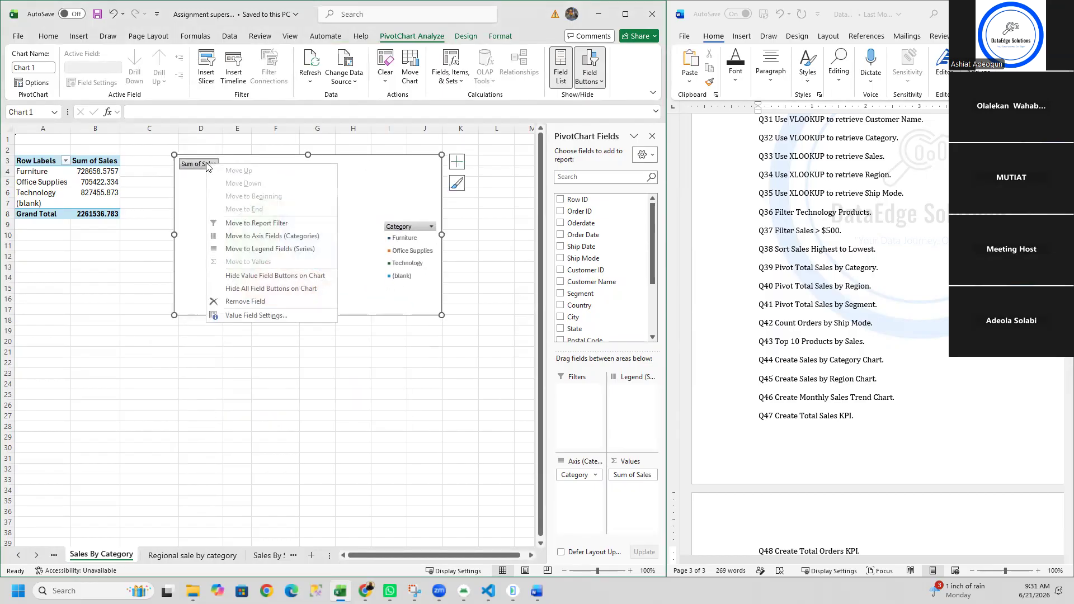
{"action": "left_click", "coordinate": [235, 302]}
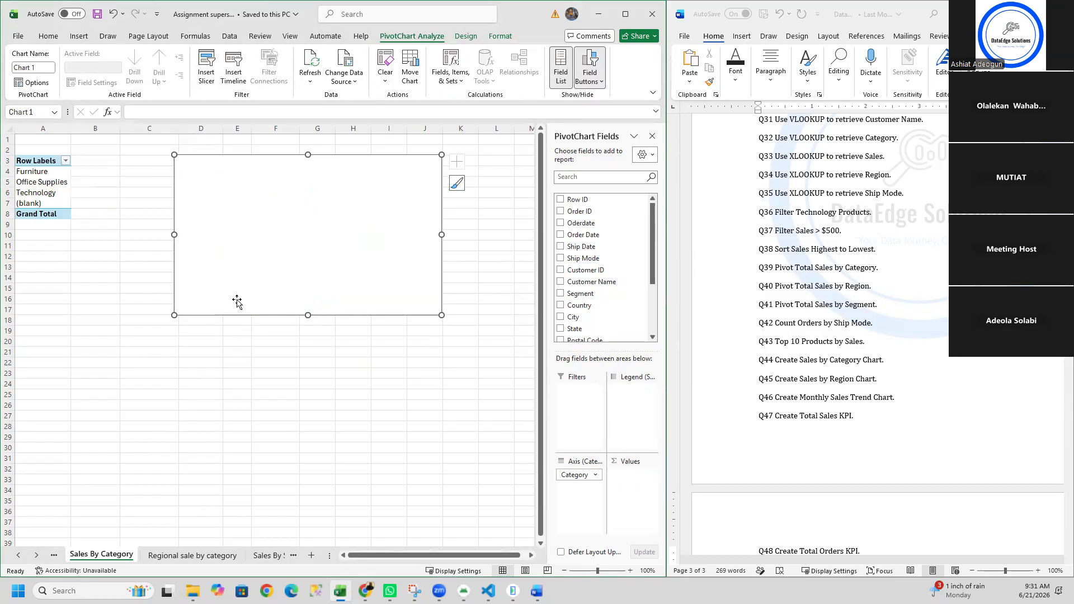
{"action": "key", "text": "ctrl+z"}
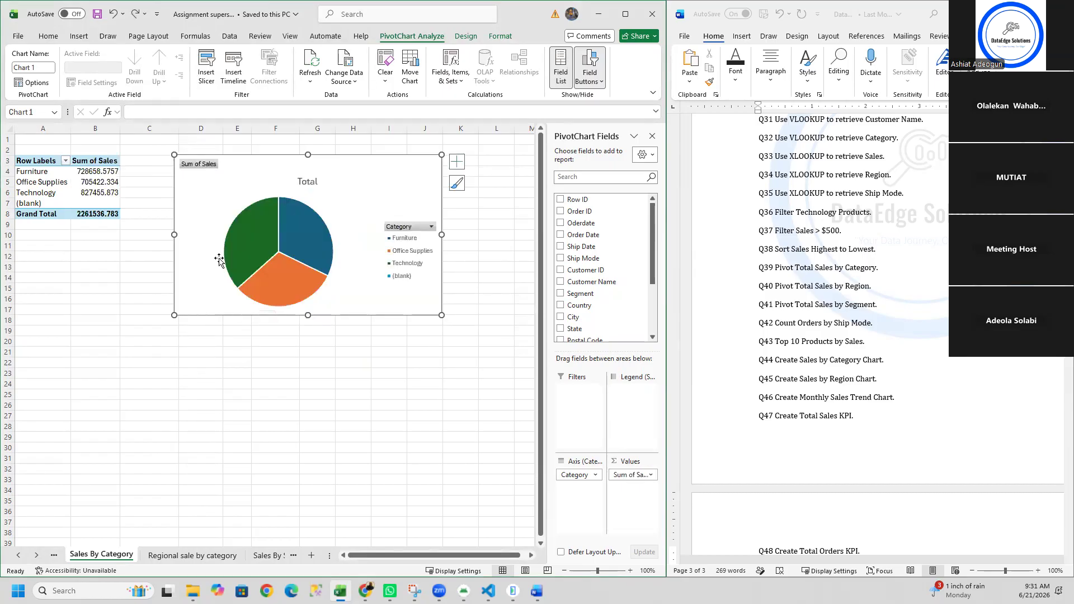
Hide the value field buttons on the pie chart and change its title to "Sales By Category"
{"action": "right_click", "coordinate": [193, 169]}
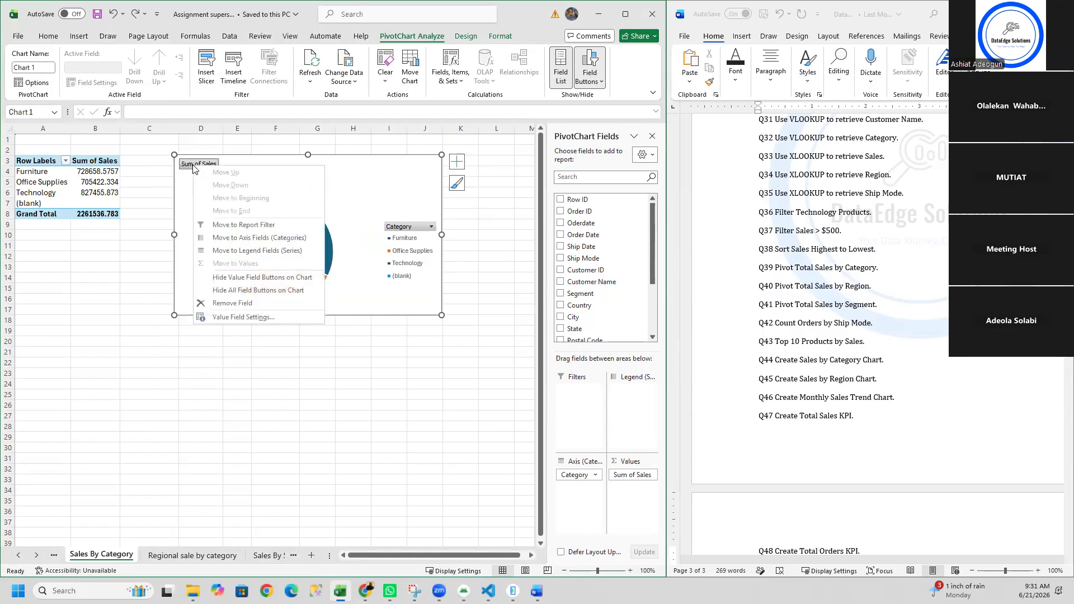
{"action": "left_click", "coordinate": [244, 279]}
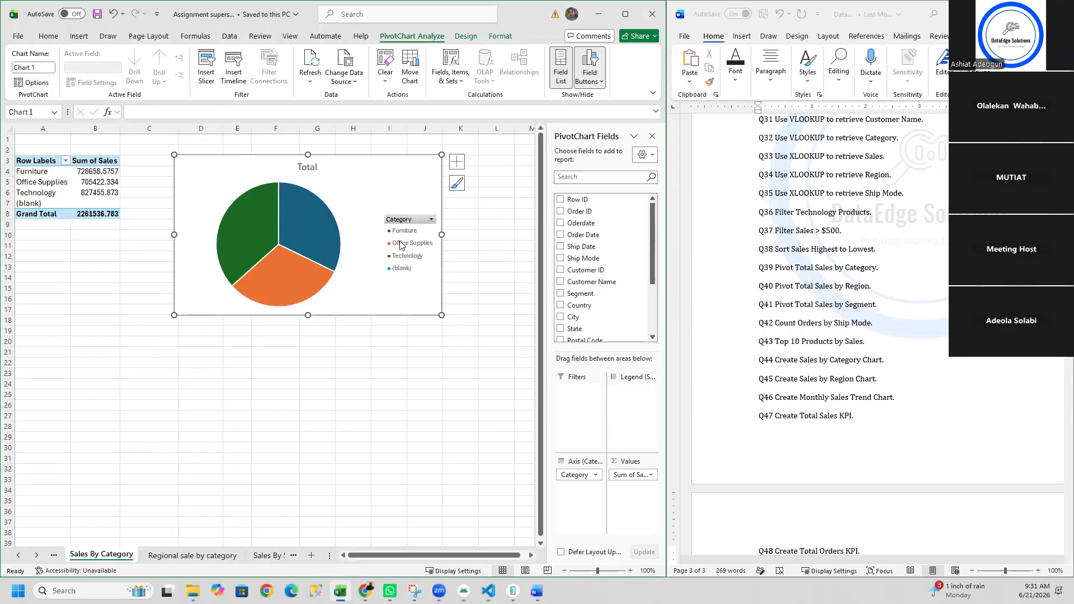
{"action": "left_click", "coordinate": [311, 165]}
{"action": "left_click", "coordinate": [318, 166]}
{"action": "key", "text": "BackSpace"}
{"action": "key", "text": "BackSpace"}
{"action": "key", "text": "BackSpace"}
{"action": "key", "text": "BackSpace"}
{"action": "key", "text": "BackSpace"}
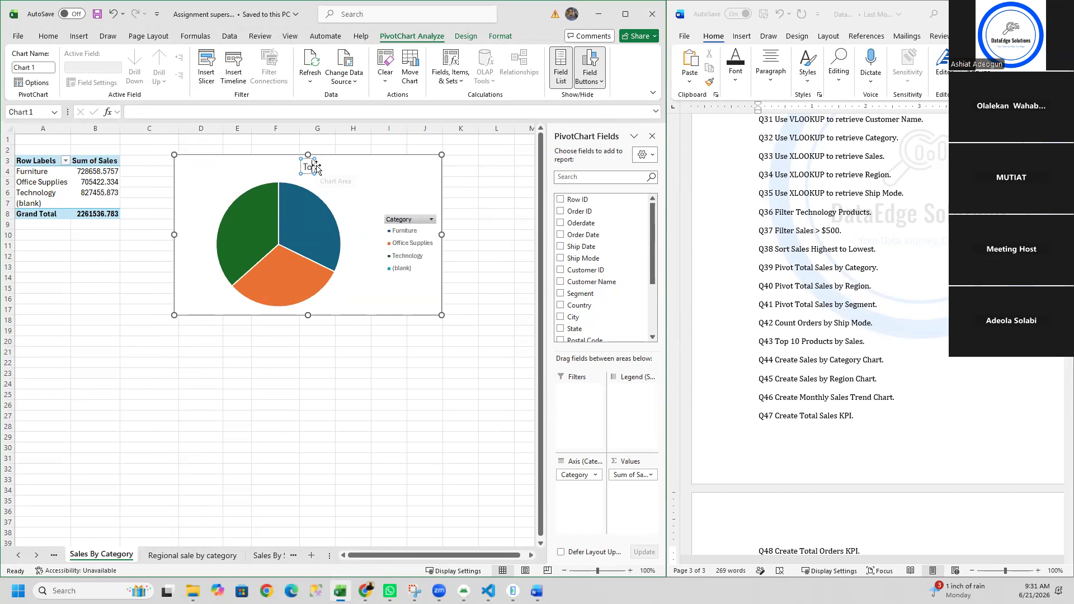
{"action": "type", "text": "Sales By"}
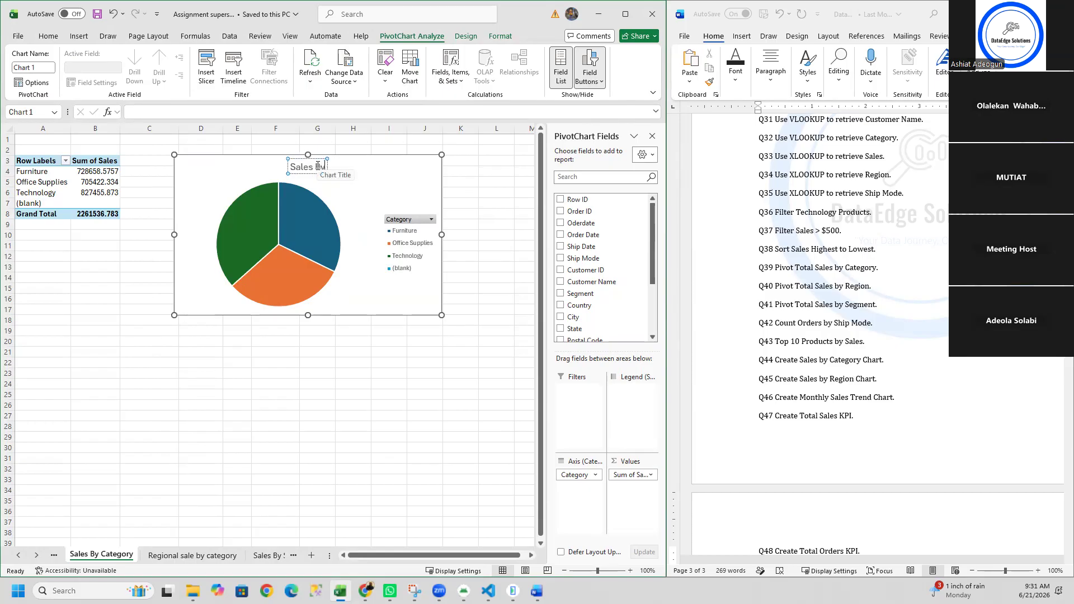
{"action": "type", "text": " Category"}
Format the pie chart's title text in black and bold
{"action": "left_click_drag", "start_coordinate": [345, 164], "coordinate": [269, 167]}
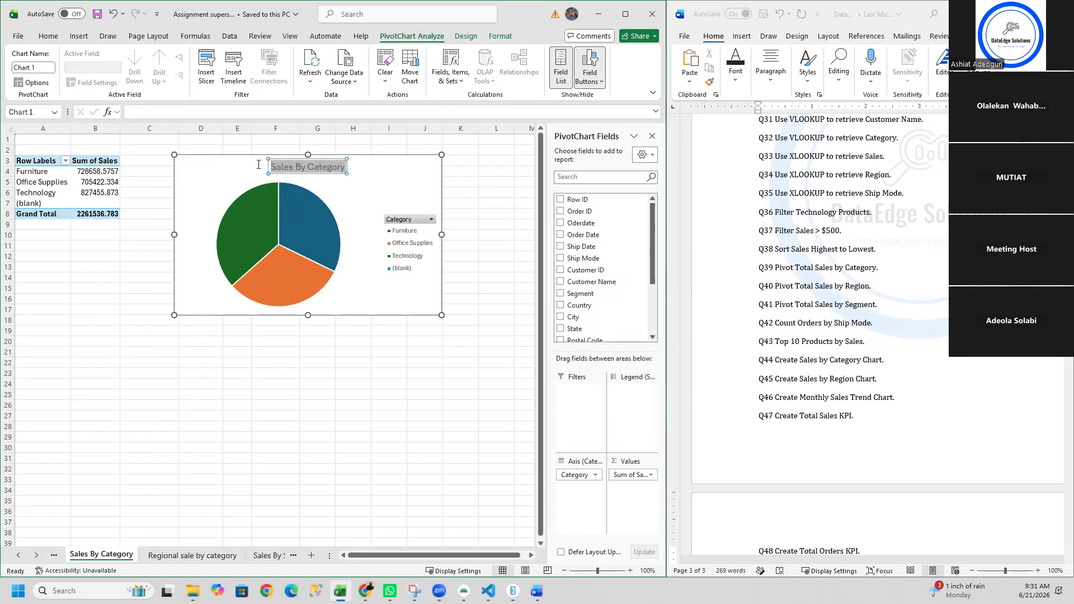
{"action": "left_click", "coordinate": [50, 37]}
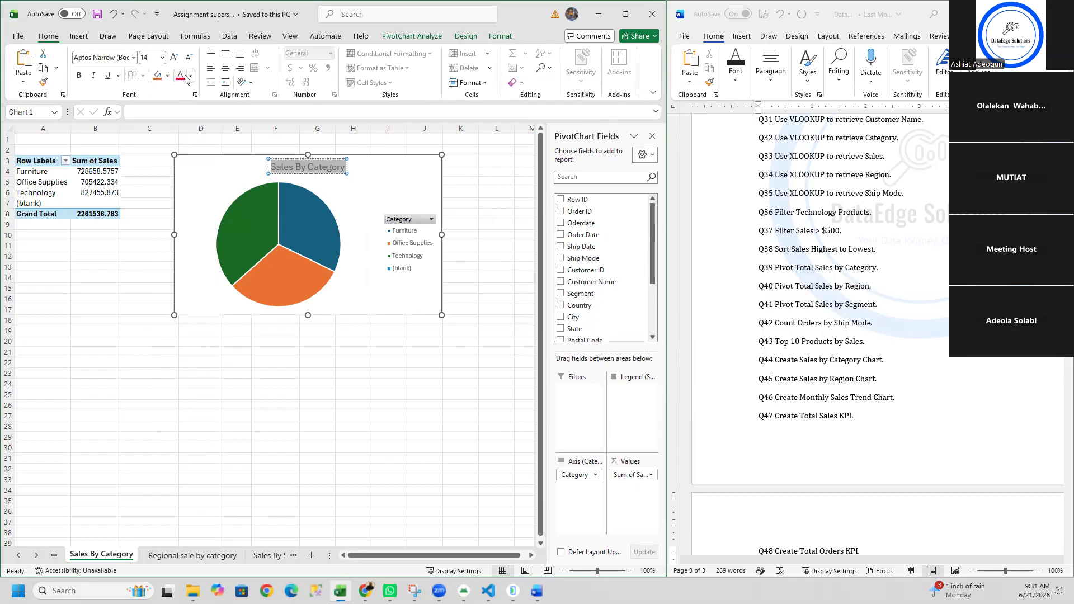
{"action": "left_click", "coordinate": [190, 76]}
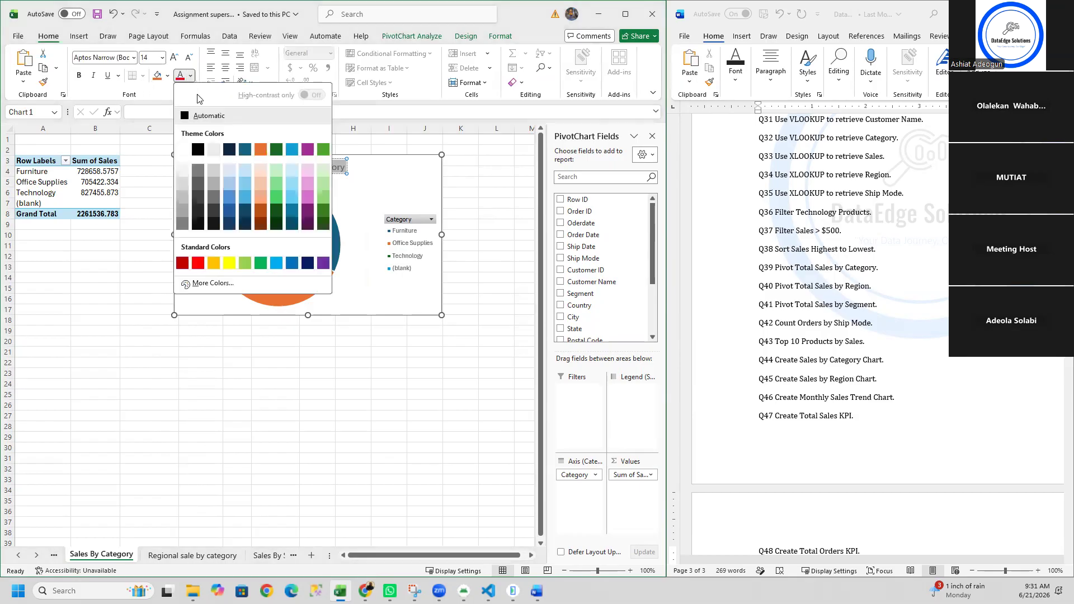
{"action": "left_click", "coordinate": [198, 150]}
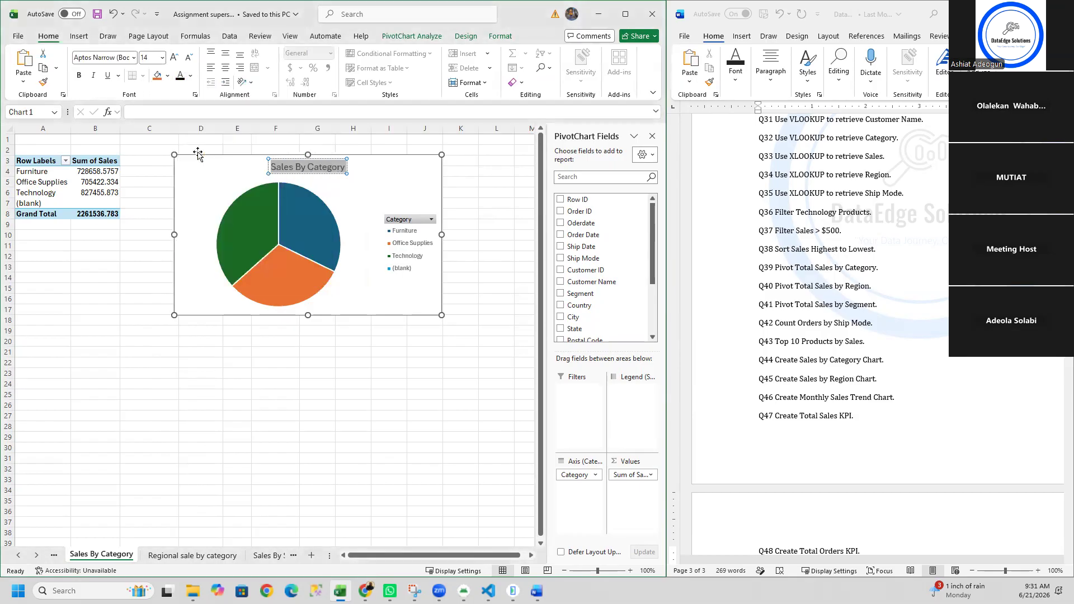
{"action": "left_click", "coordinate": [79, 75]}
{"action": "left_click", "coordinate": [378, 210]}
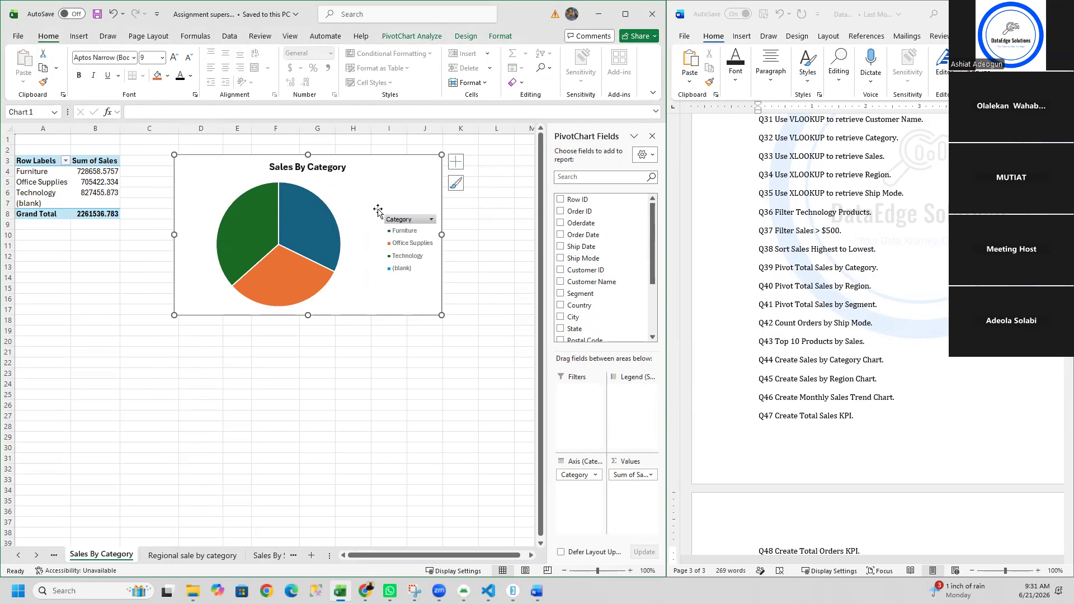
Add data labels to the Sales By Category pie chart
{"action": "left_click", "coordinate": [458, 161]}
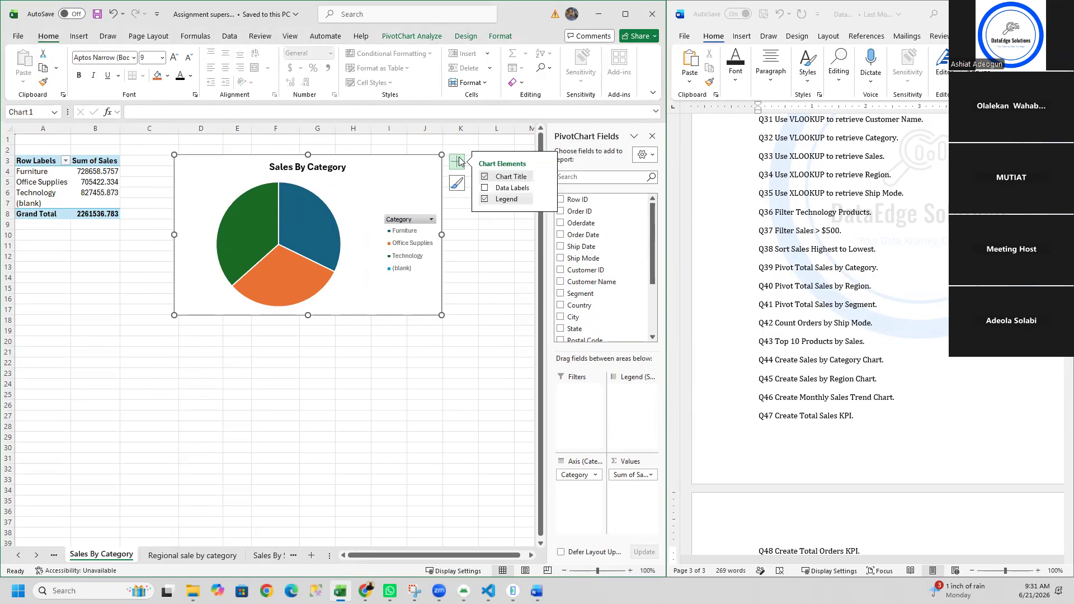
{"action": "left_click", "coordinate": [496, 191]}
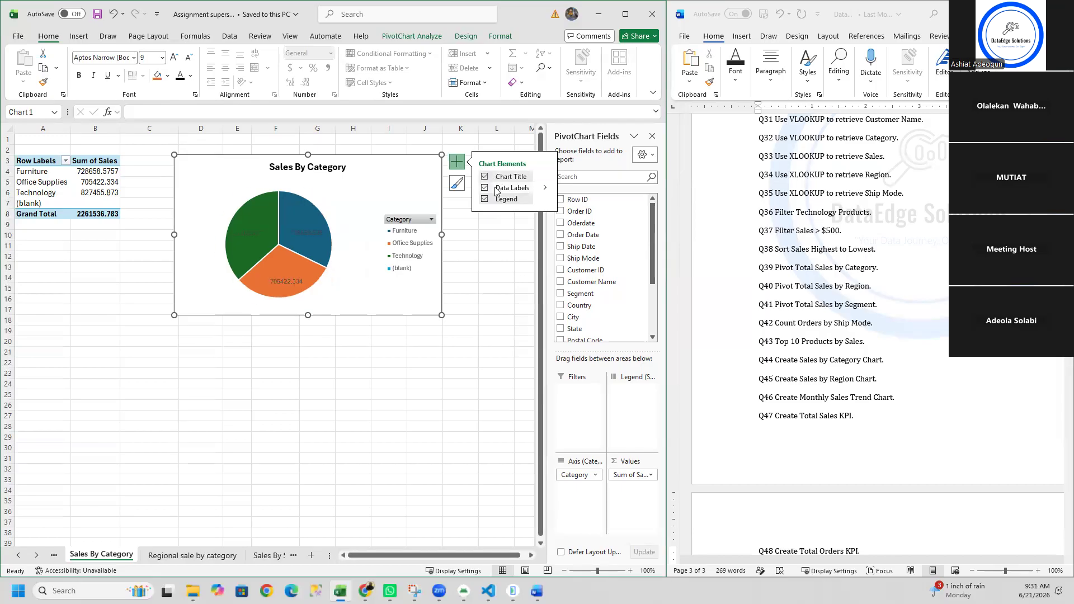
{"action": "left_click", "coordinate": [484, 189]}
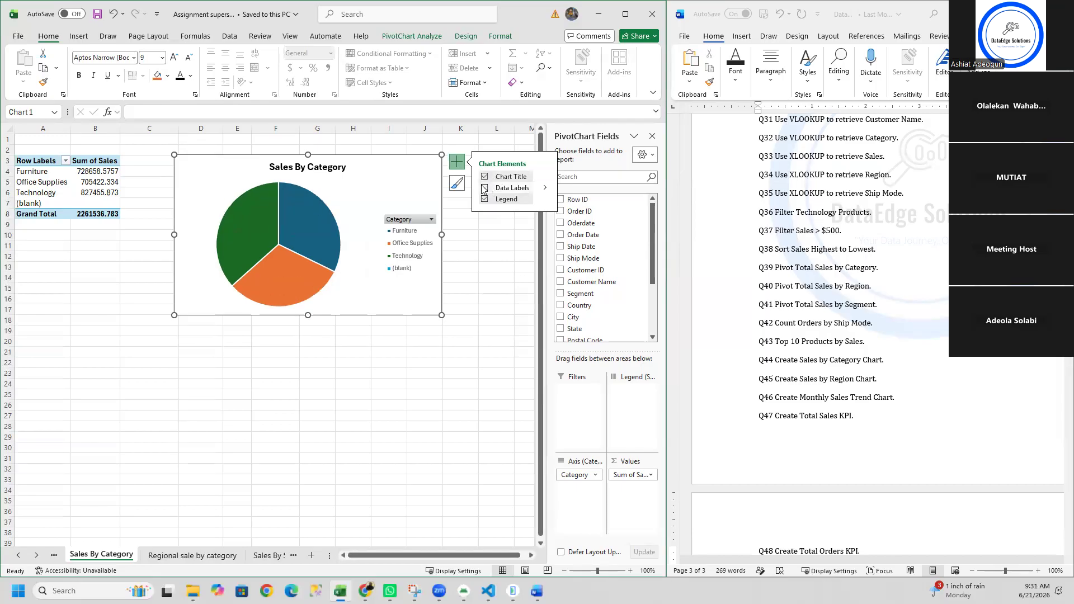
{"action": "left_click", "coordinate": [496, 190]}
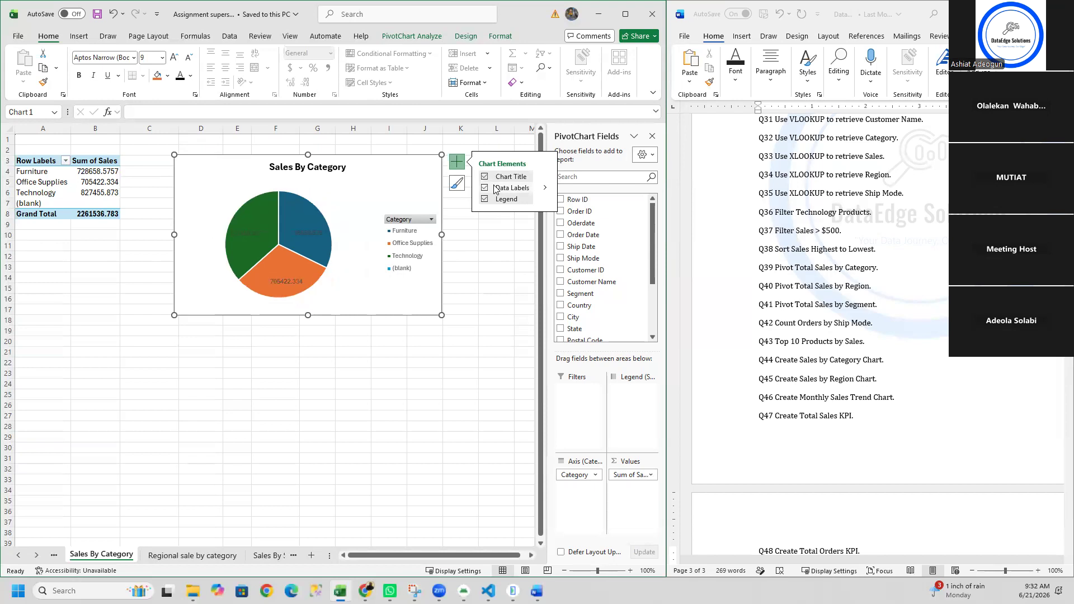
Apply the dollar Accounting number format to the pivot table's category sales values in B4:B7
{"action": "left_click", "coordinate": [305, 233]}
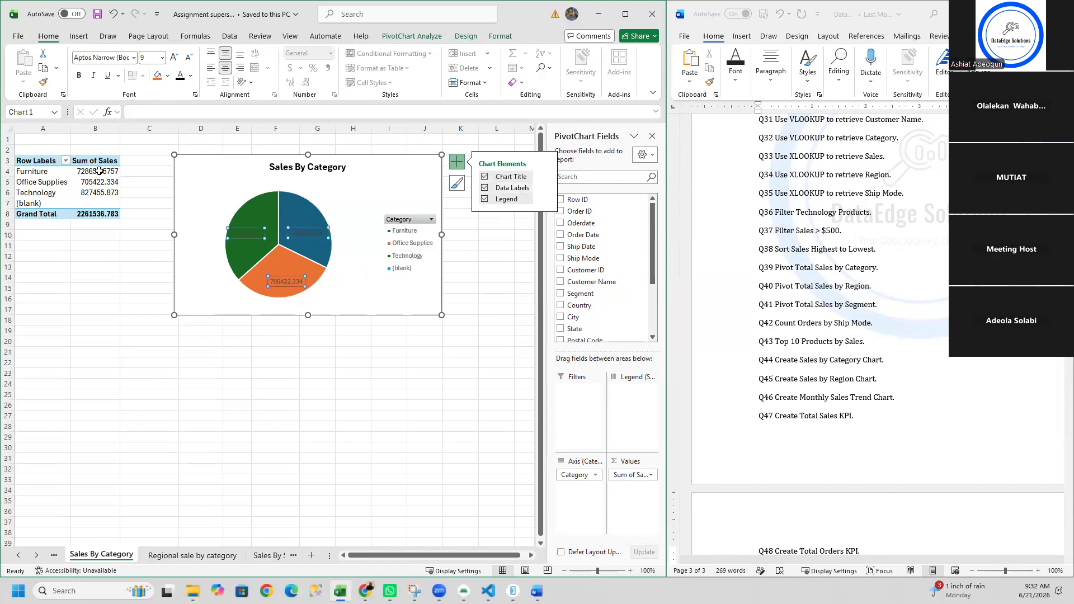
{"action": "left_click_drag", "start_coordinate": [98, 170], "coordinate": [99, 199]}
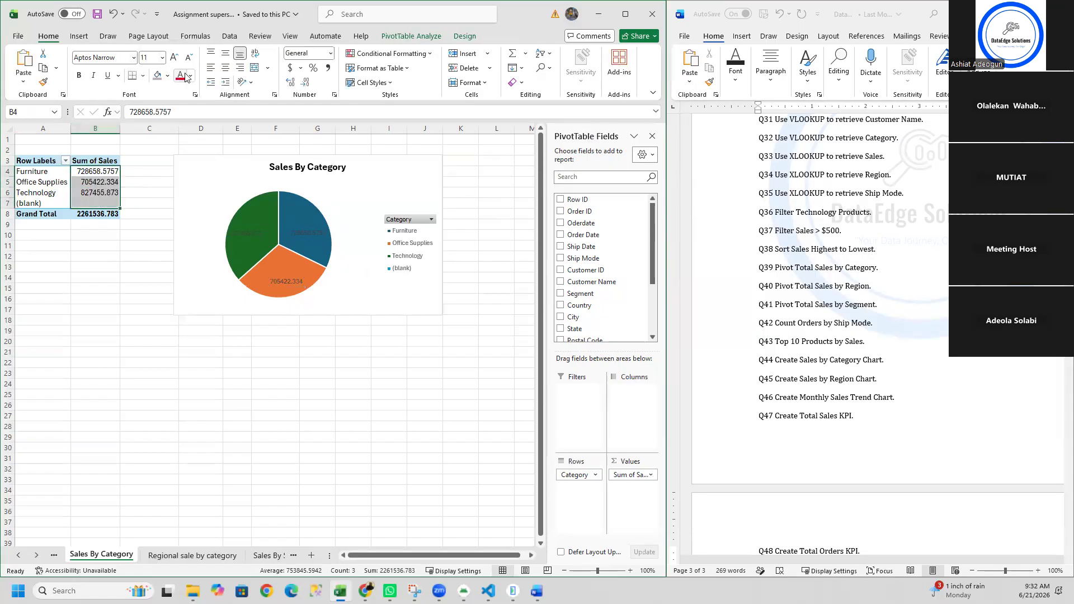
{"action": "left_click", "coordinate": [290, 68]}
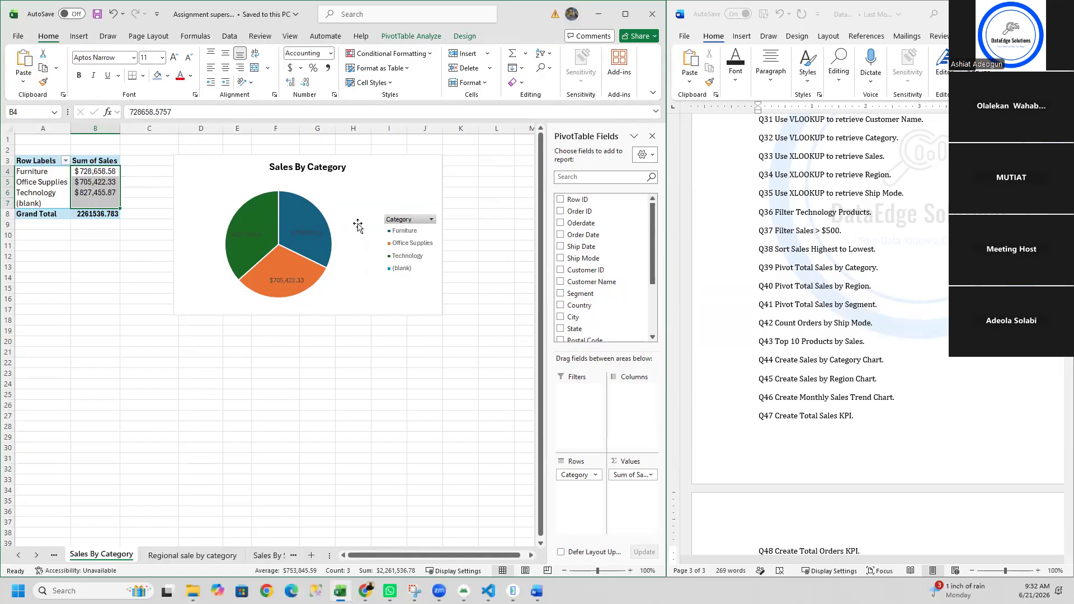
Try the Center and Inside End positions for the pie chart's data labels, and set them to Outside End
{"action": "double_click", "coordinate": [307, 233]}
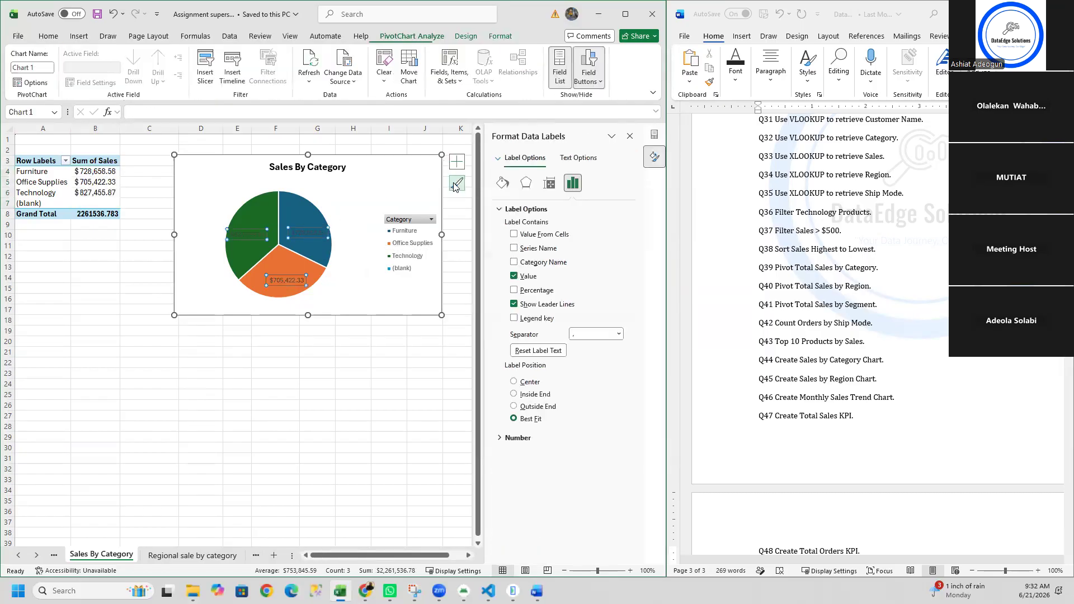
{"action": "left_click", "coordinate": [456, 166]}
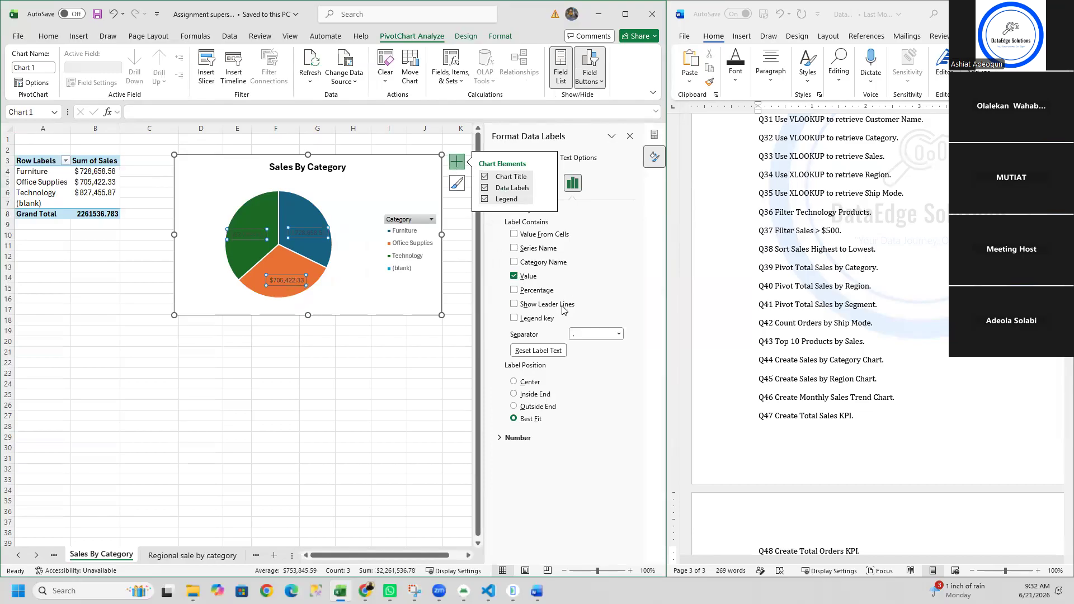
{"action": "left_click", "coordinate": [528, 408]}
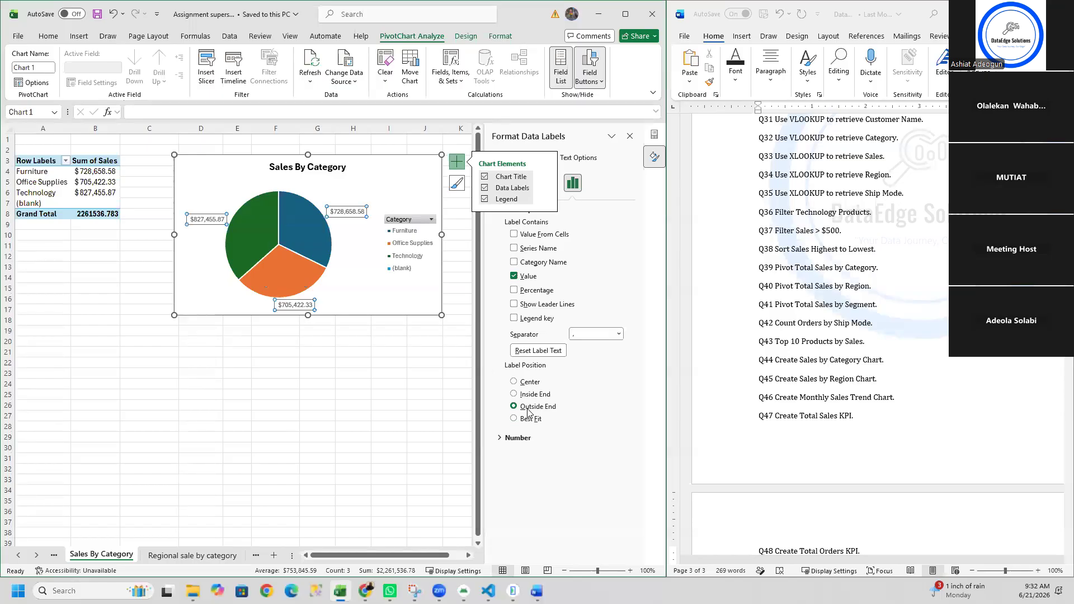
{"action": "left_click", "coordinate": [526, 384]}
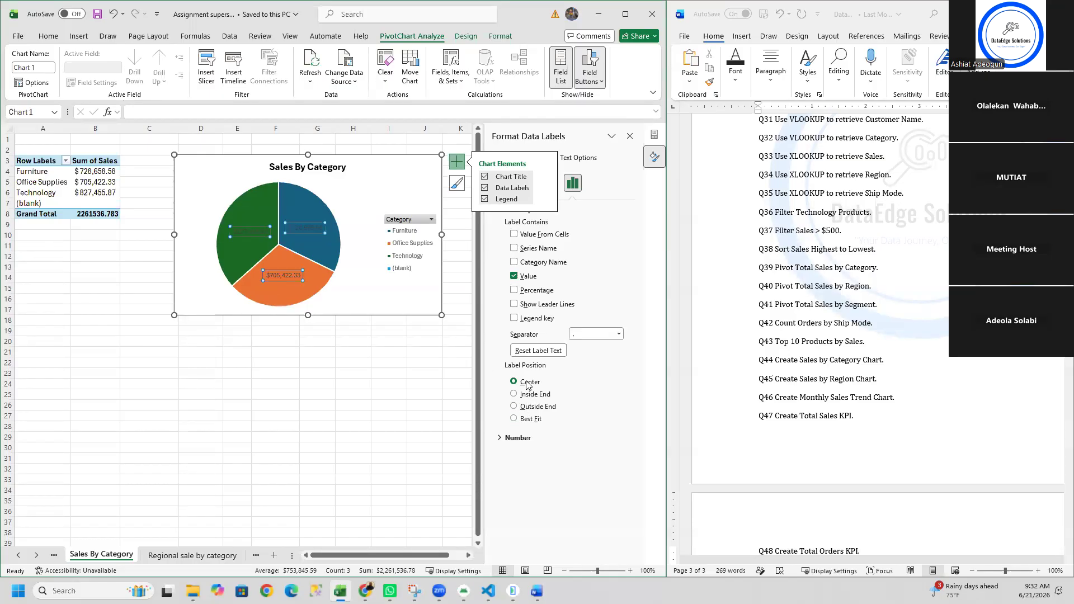
{"action": "left_click", "coordinate": [529, 395]}
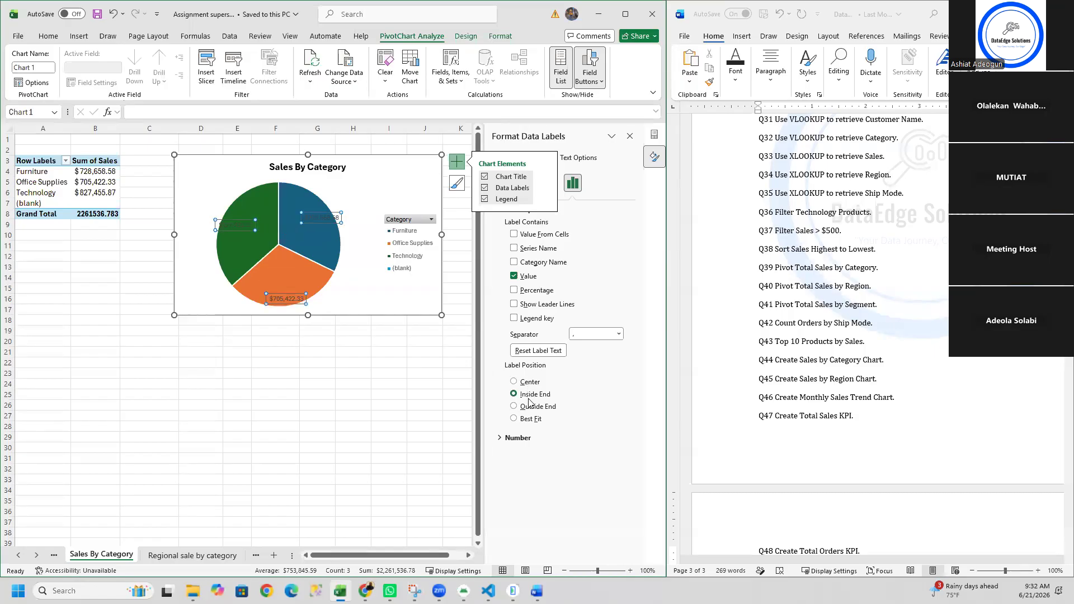
{"action": "left_click", "coordinate": [529, 408]}
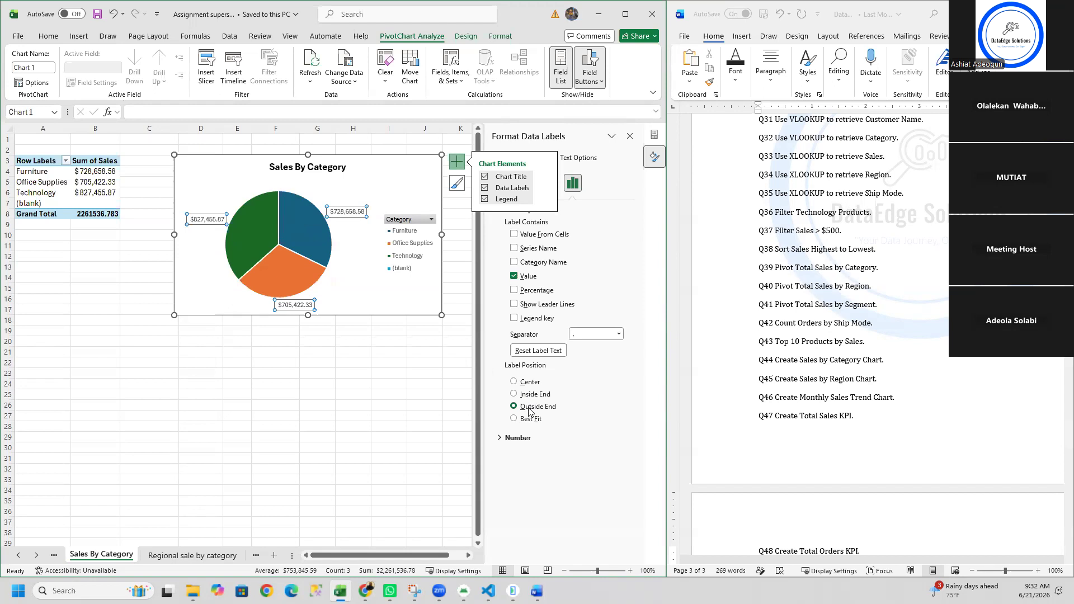
{"action": "left_click", "coordinate": [424, 342]}
Bold the Furniture, Office Supplies and Technology data labels on the Sales By Category pie chart
{"action": "left_click", "coordinate": [352, 211]}
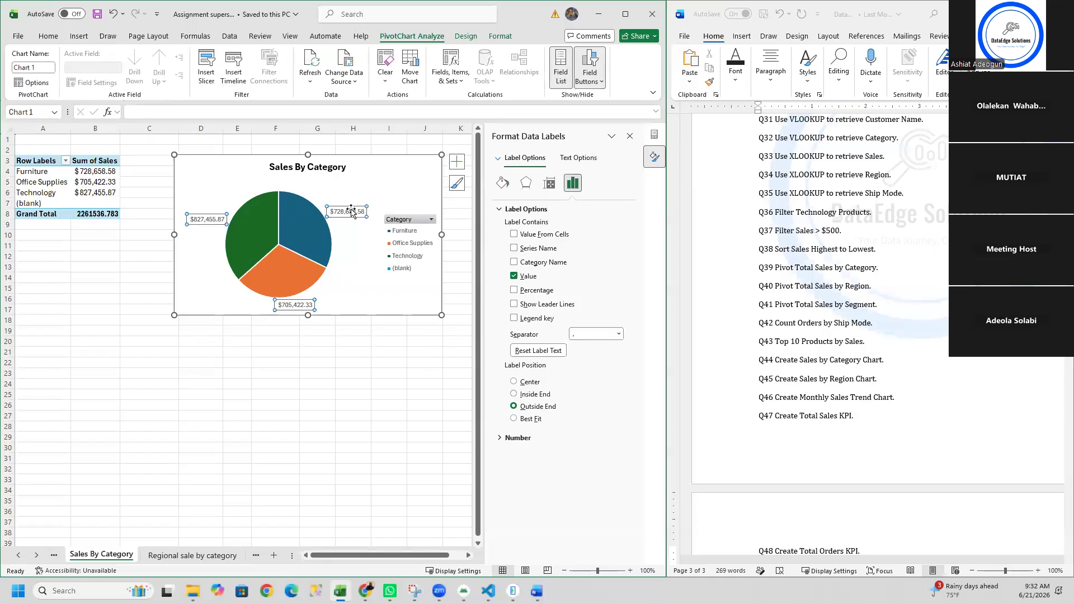
{"action": "left_click", "coordinate": [351, 212]}
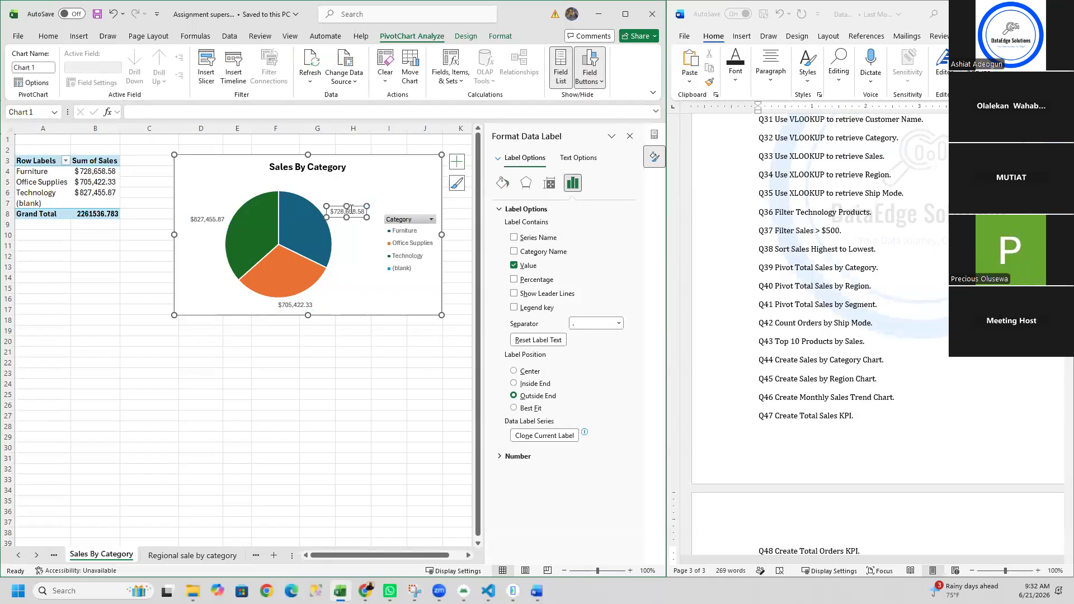
{"action": "double_click", "coordinate": [351, 210]}
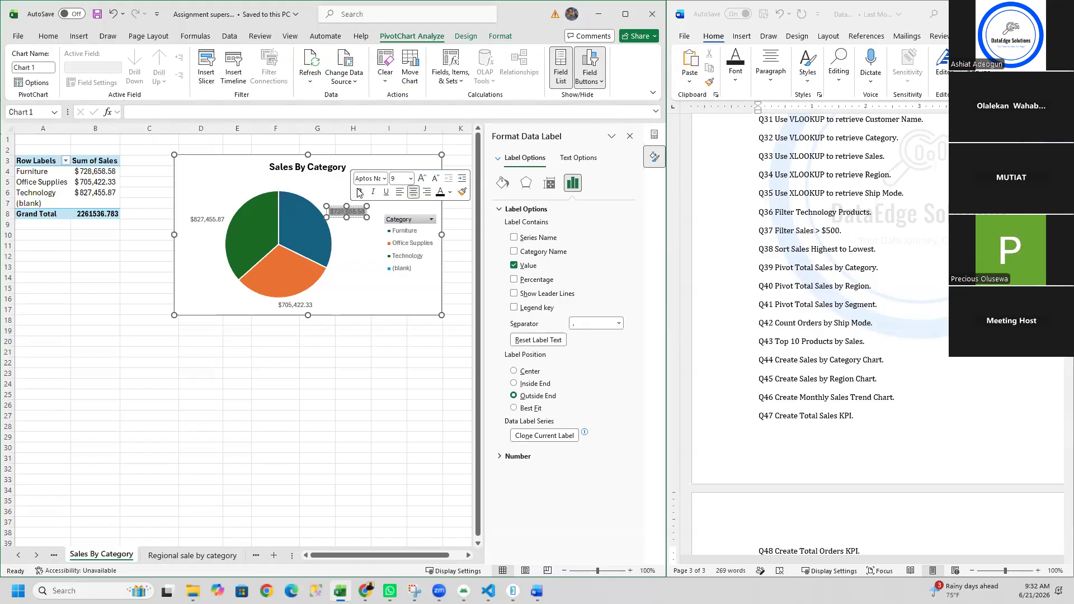
{"action": "left_click", "coordinate": [360, 192]}
{"action": "left_click", "coordinate": [301, 305]}
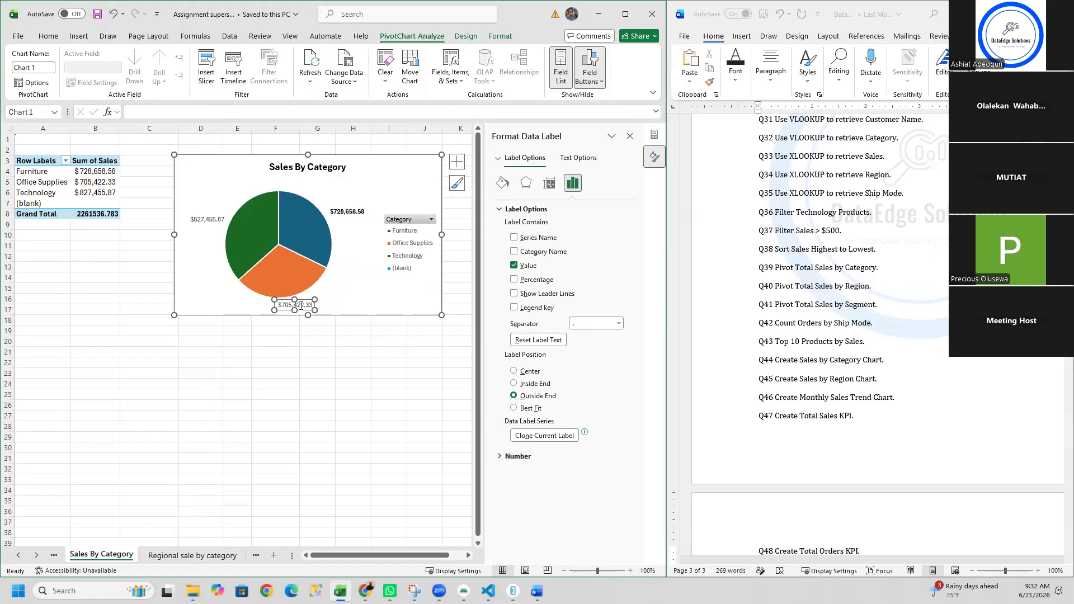
{"action": "double_click", "coordinate": [301, 305]}
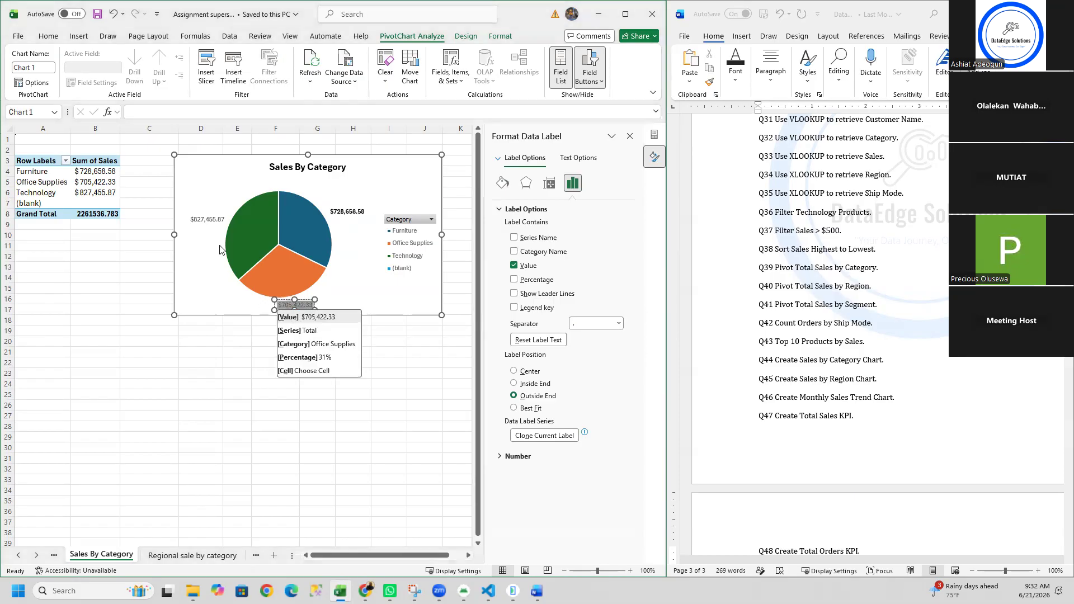
{"action": "left_click", "coordinate": [50, 37]}
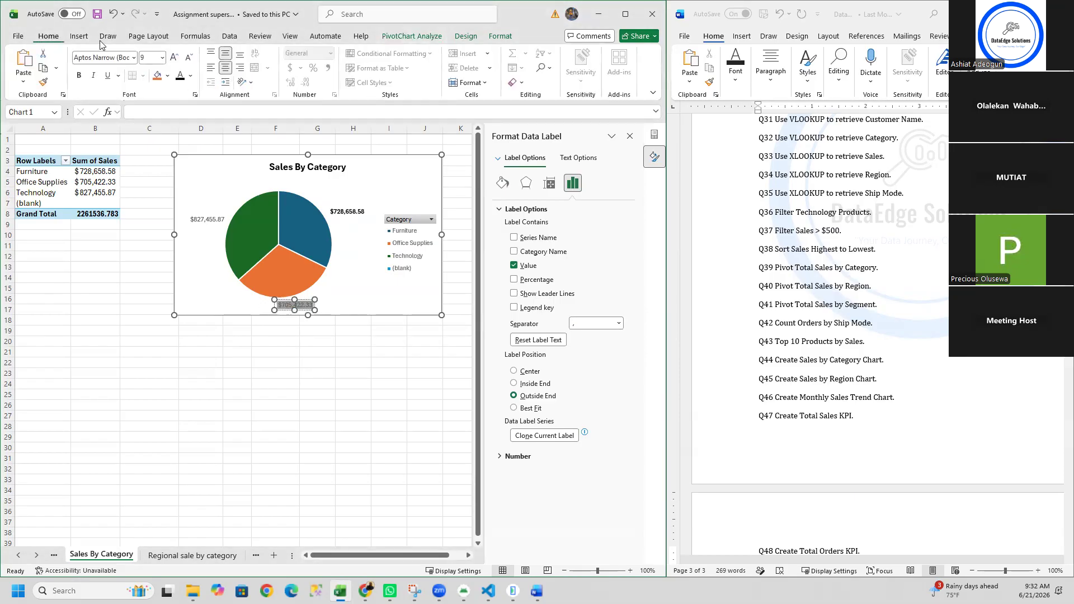
{"action": "left_click", "coordinate": [79, 75]}
{"action": "left_click", "coordinate": [203, 220]}
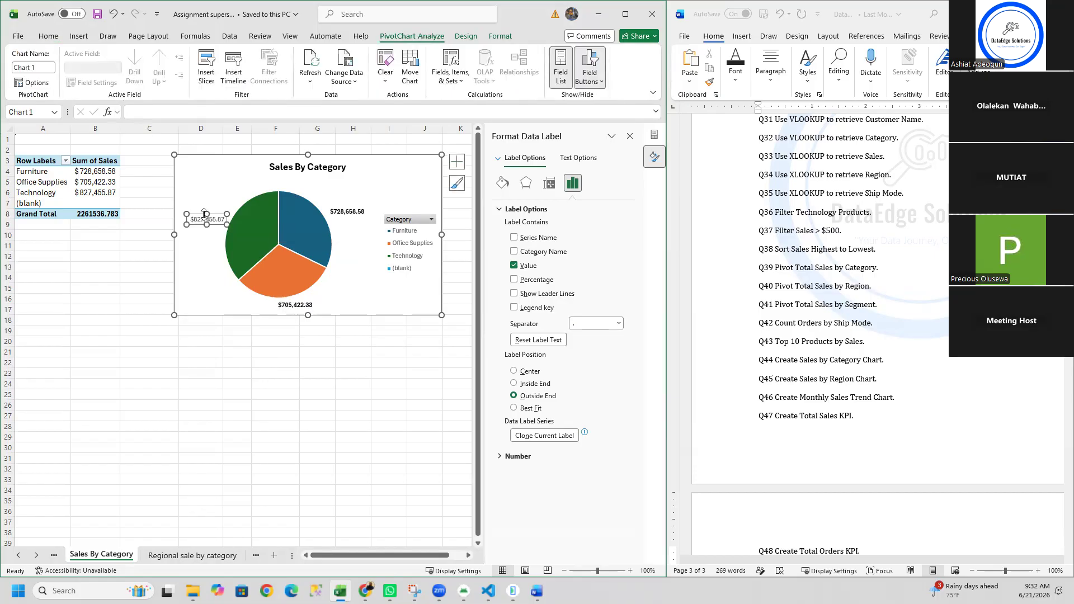
{"action": "left_click", "coordinate": [218, 221]}
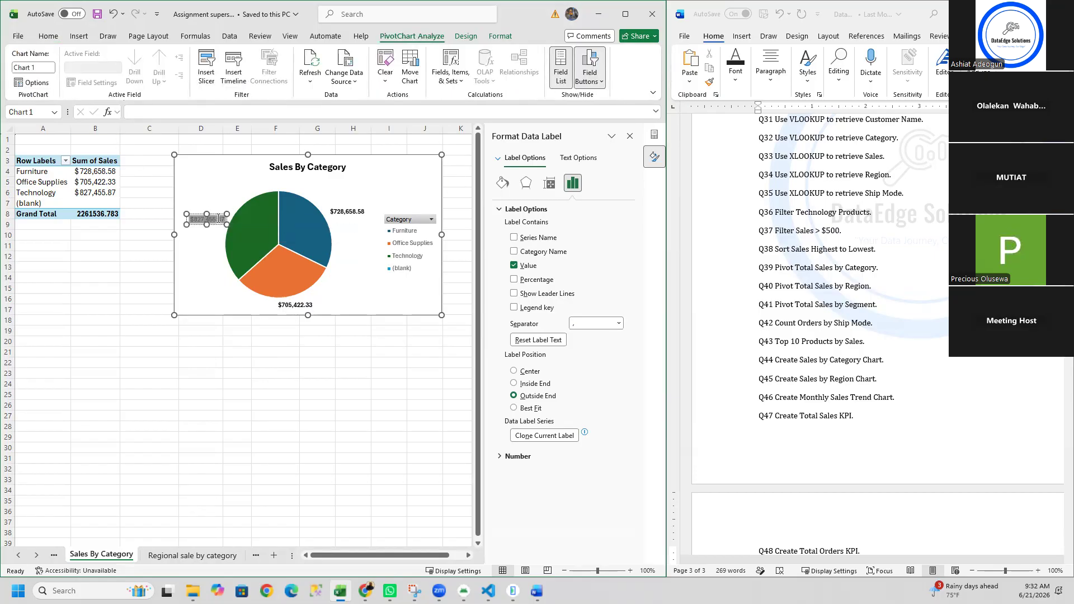
{"action": "left_click", "coordinate": [47, 36]}
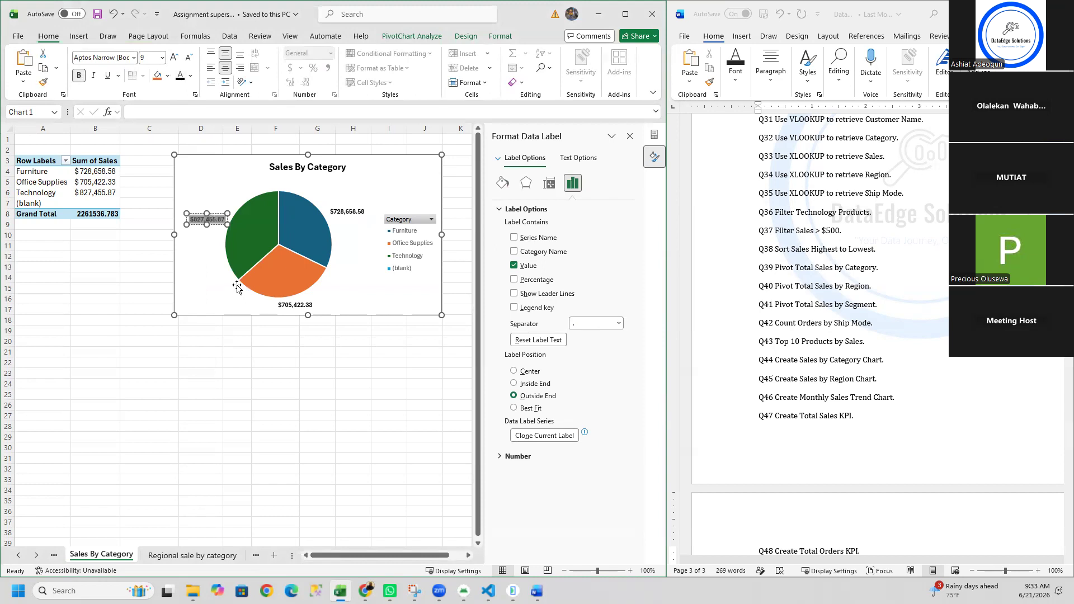
{"action": "left_click", "coordinate": [255, 361]}
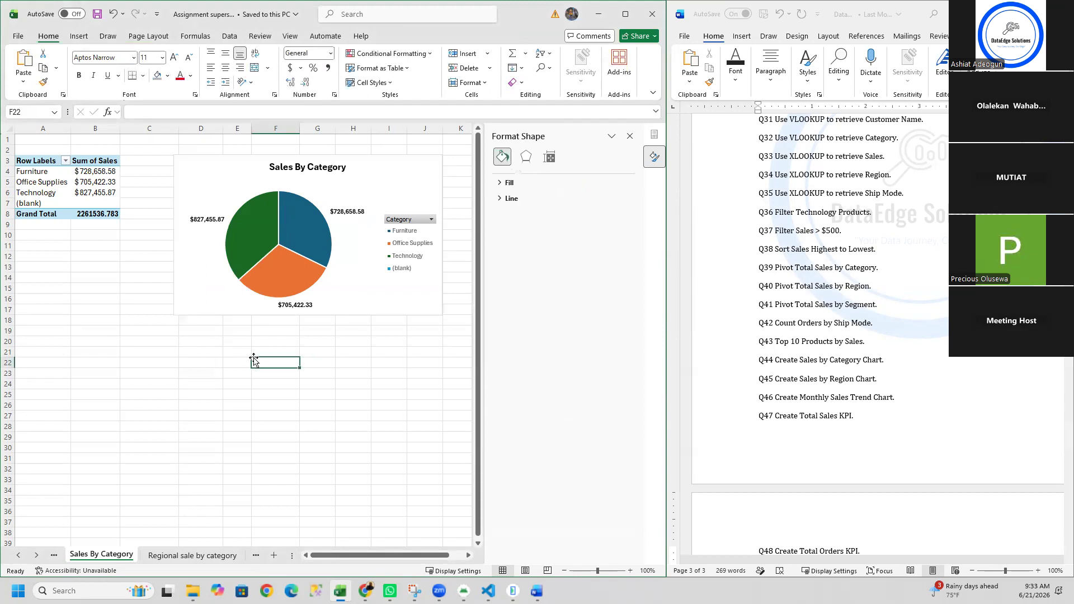
{"action": "left_click", "coordinate": [157, 415]}
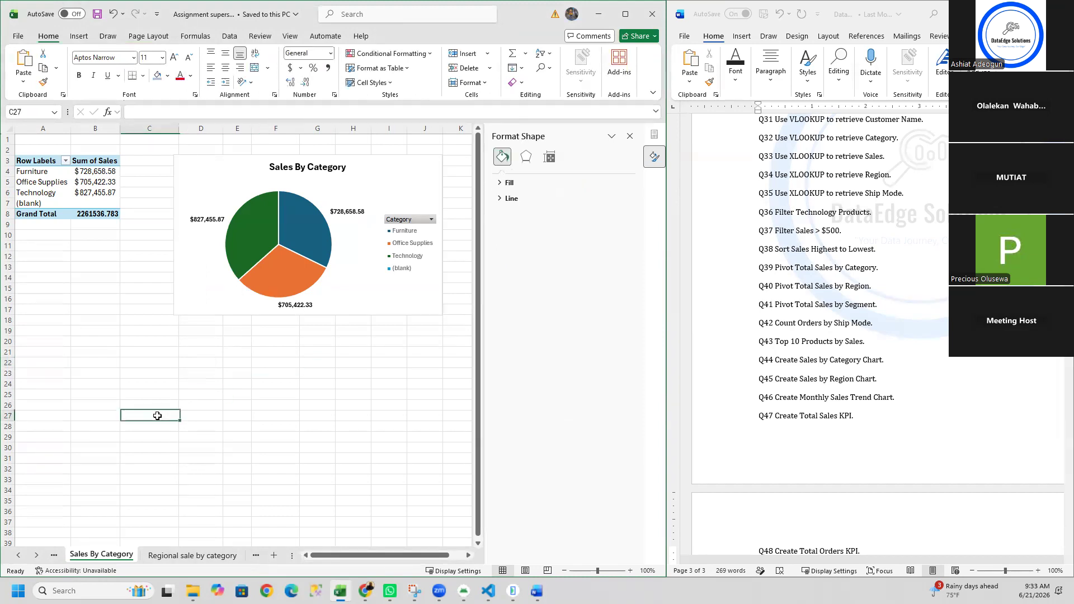
Preview stacked, 3-D and bar types for the Regional sale by category sheet's pivot table, and insert a Clustered Column chart
{"action": "left_click", "coordinate": [174, 556]}
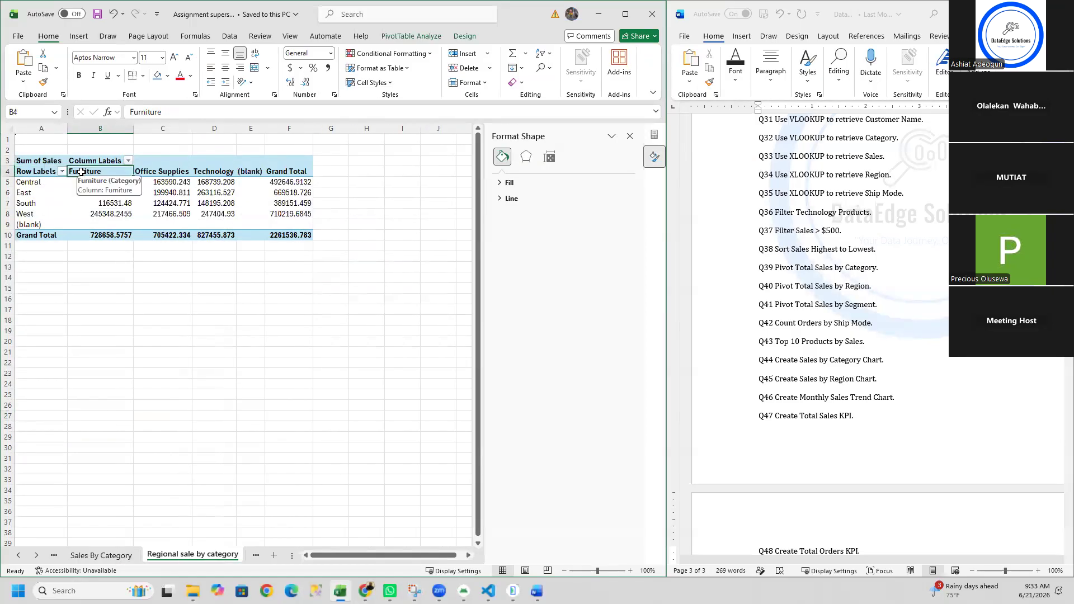
{"action": "left_click", "coordinate": [146, 167]}
{"action": "left_click", "coordinate": [80, 36]}
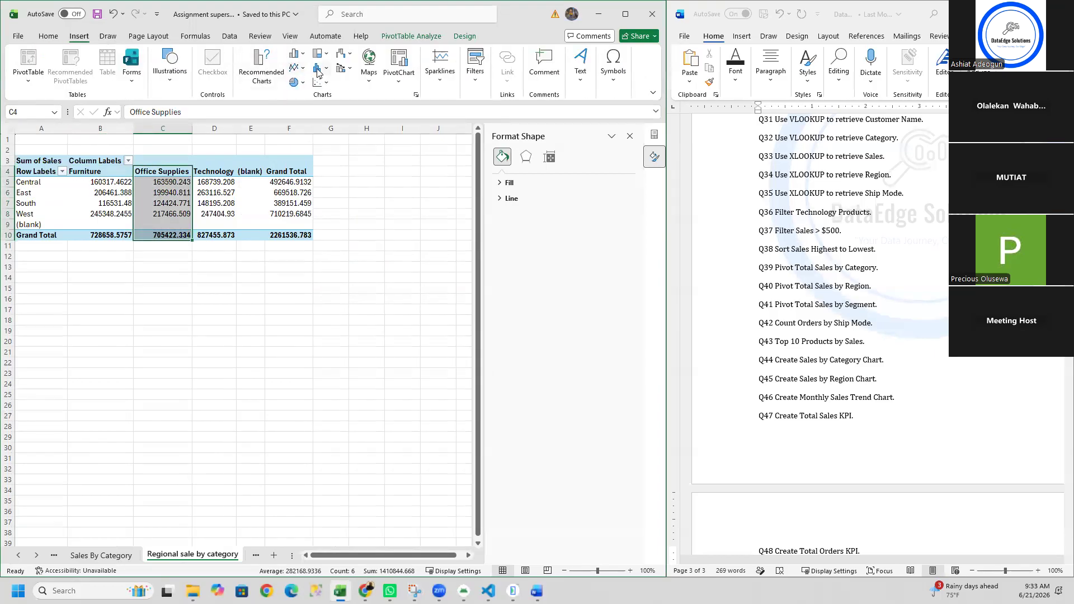
{"action": "left_click", "coordinate": [318, 72]}
{"action": "left_click", "coordinate": [267, 72]}
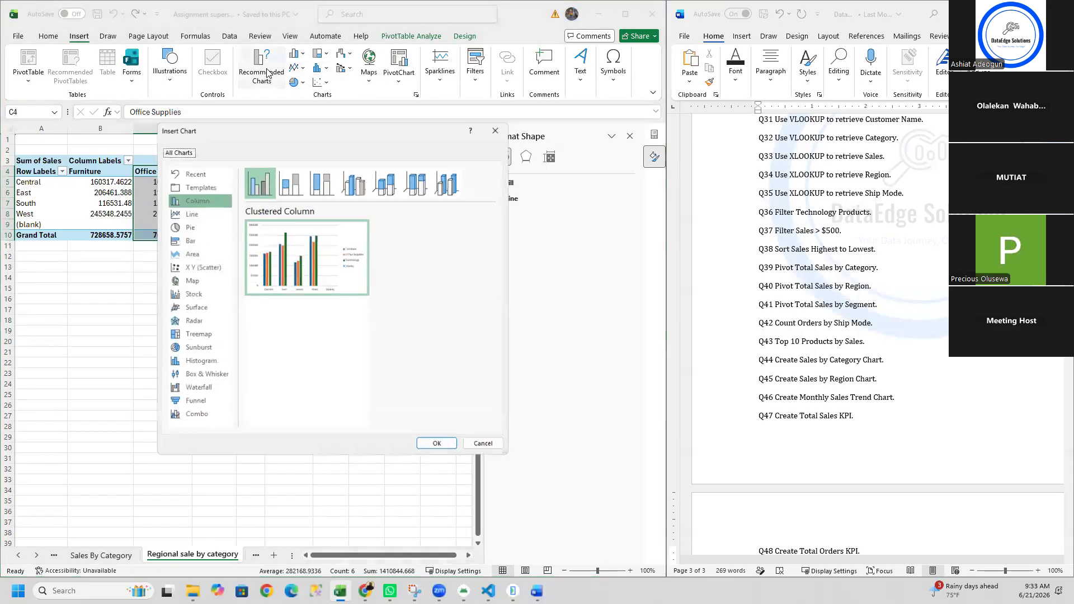
{"action": "mouse_move", "coordinate": [284, 272]}
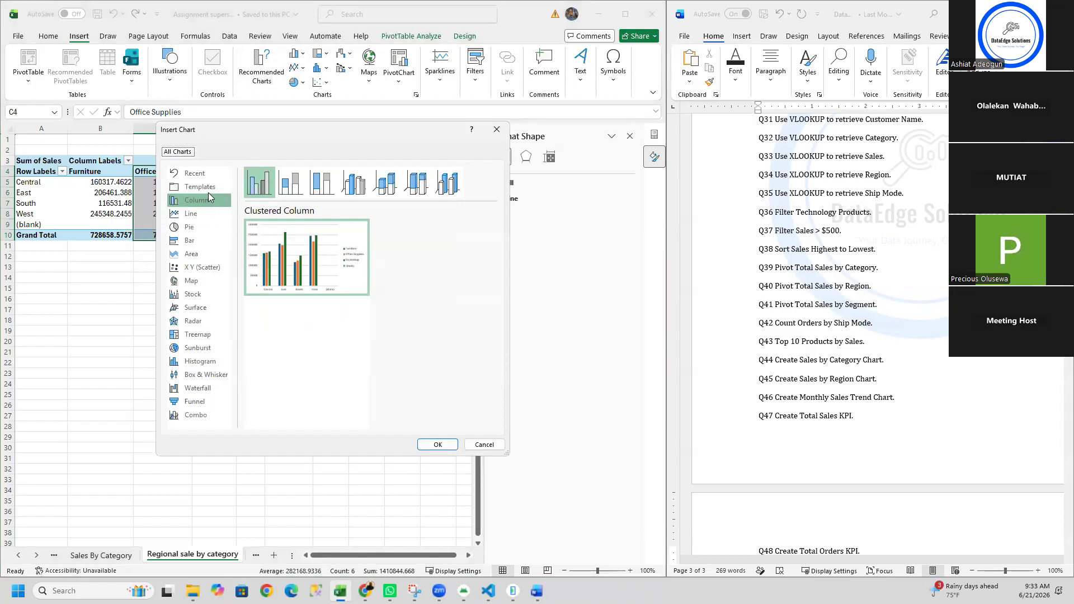
{"action": "left_click", "coordinate": [288, 185]}
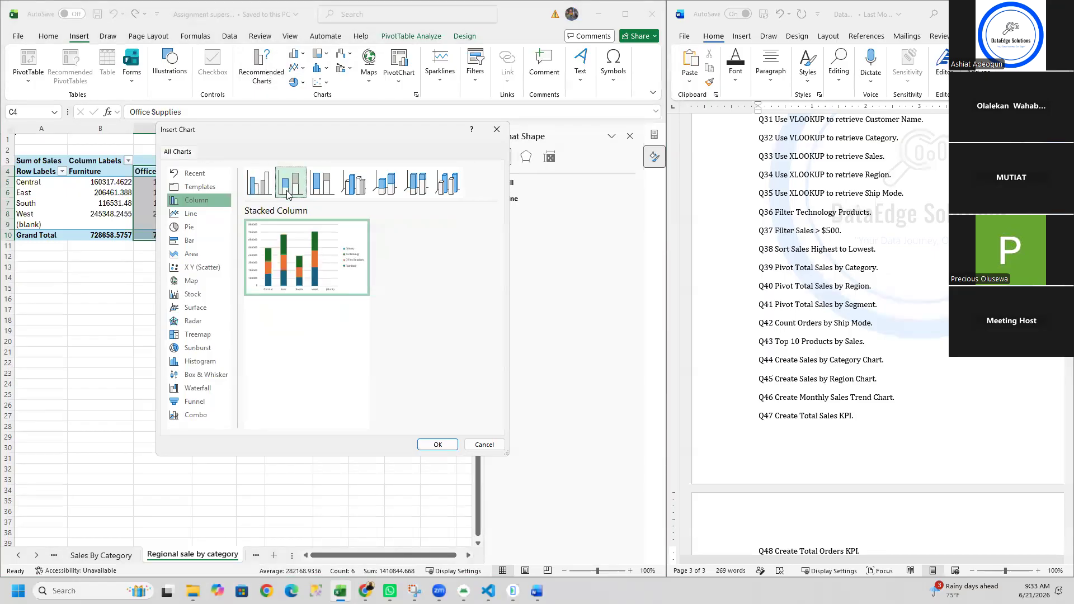
{"action": "left_click", "coordinate": [258, 187]}
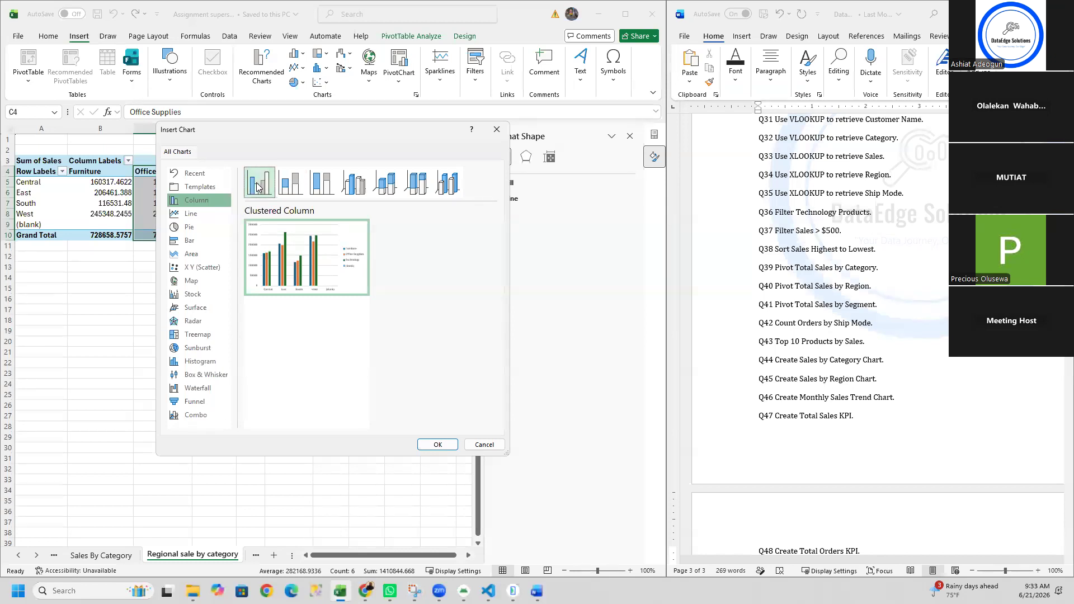
{"action": "left_click", "coordinate": [352, 190]}
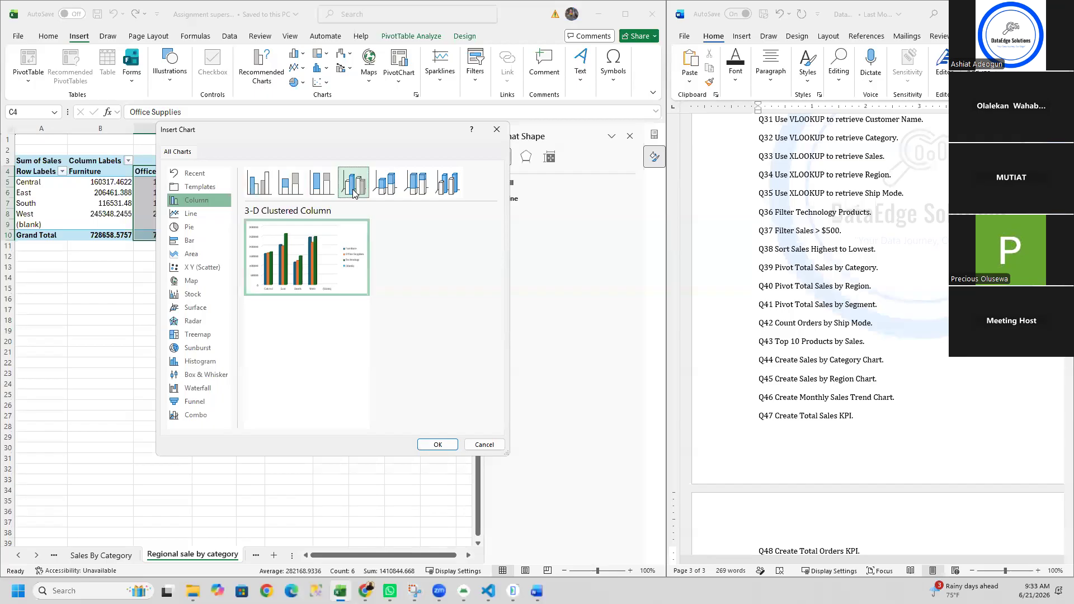
{"action": "left_click", "coordinate": [259, 187]}
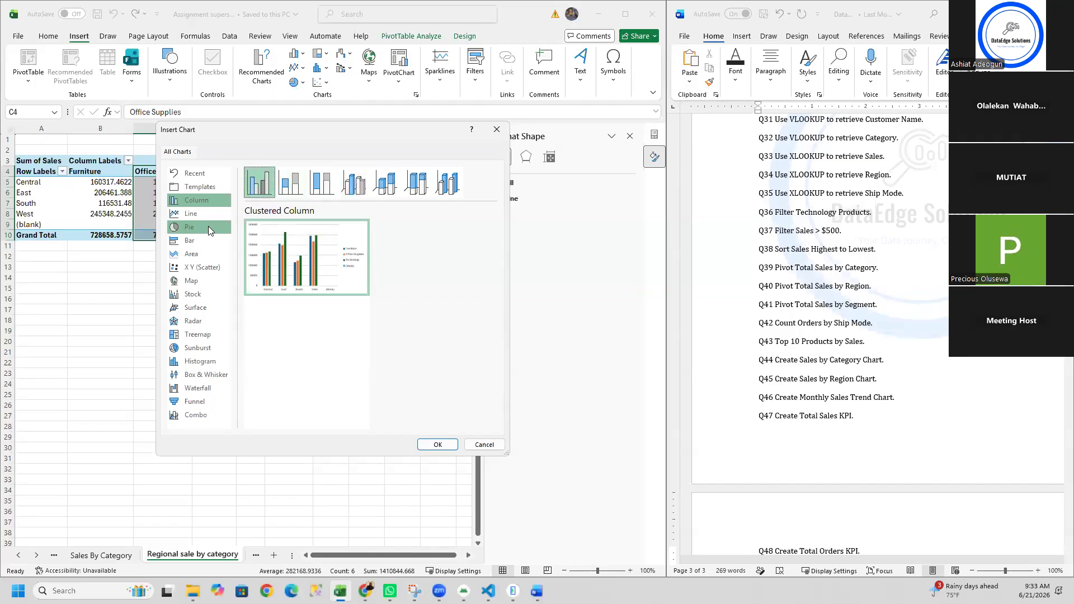
{"action": "left_click", "coordinate": [193, 245]}
{"action": "mouse_move", "coordinate": [283, 275]}
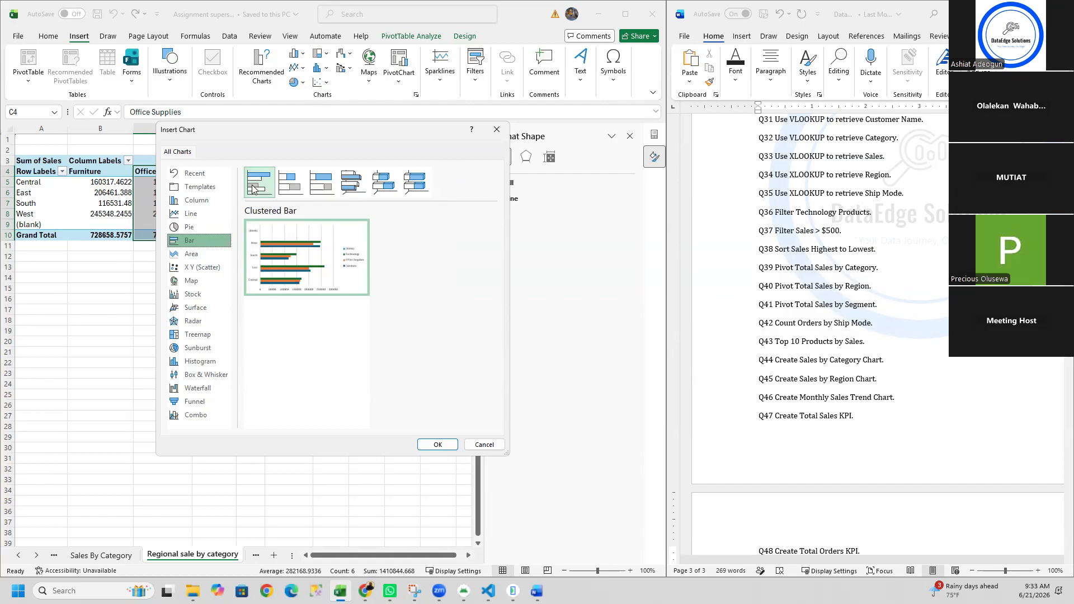
{"action": "left_click", "coordinate": [206, 197]}
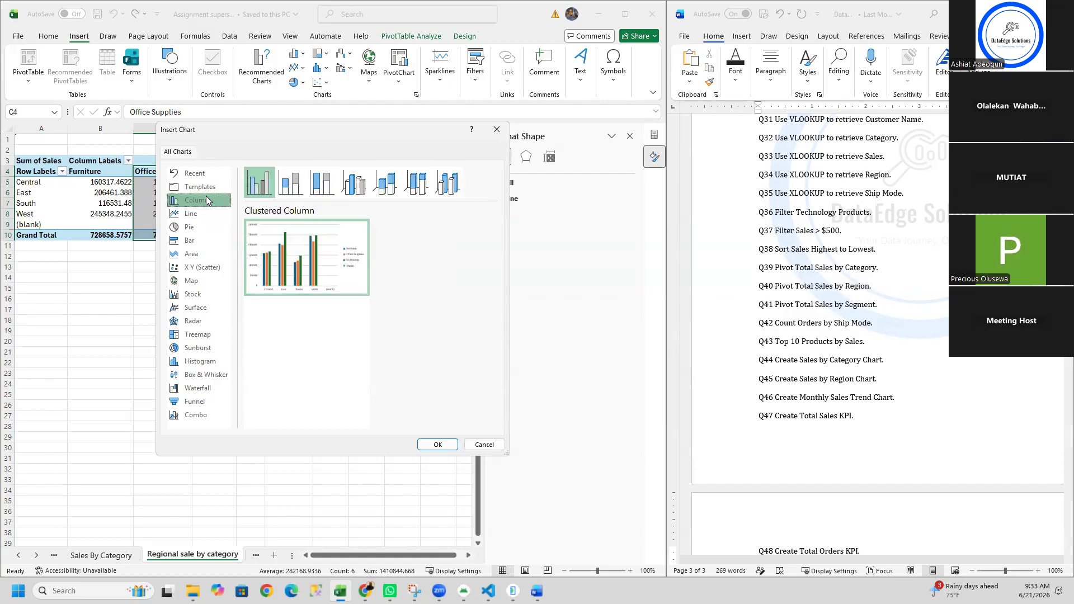
{"action": "mouse_move", "coordinate": [272, 256]}
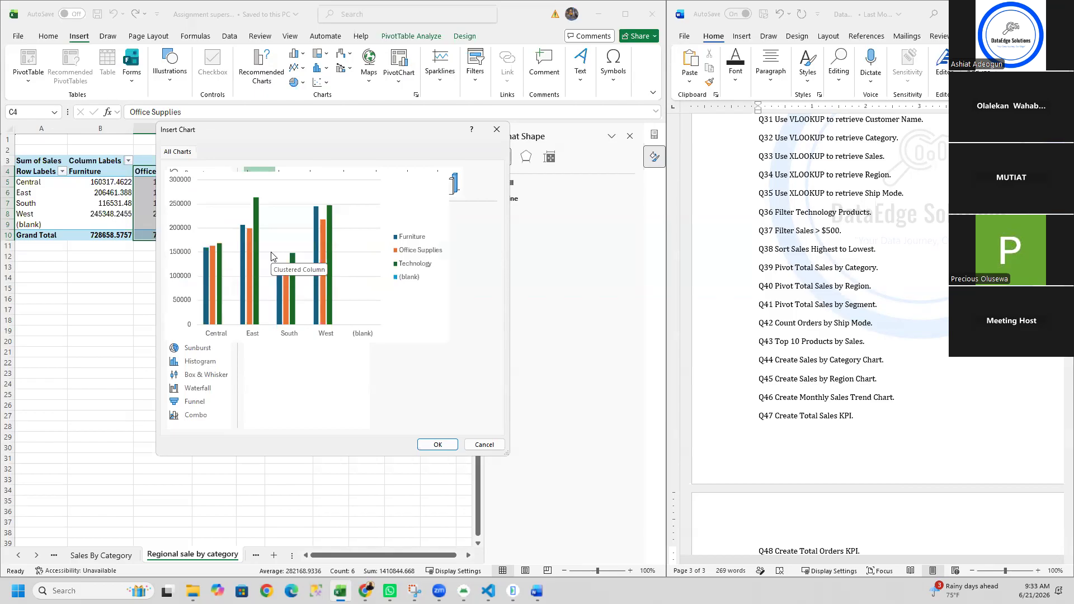
{"action": "left_click", "coordinate": [424, 446]}
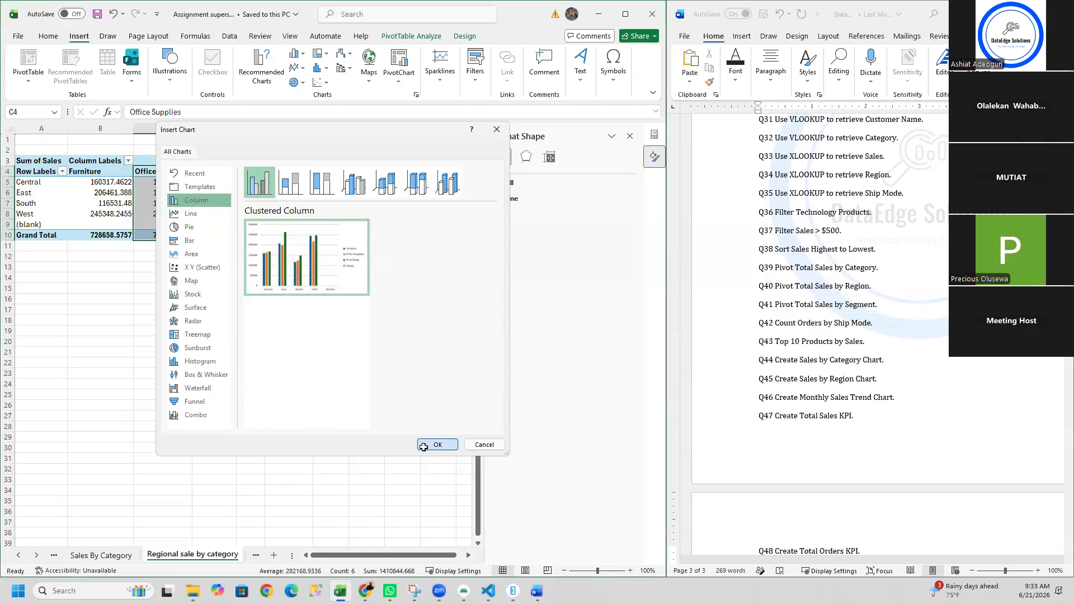
Remove the gridlines from the regional column chart and try data labels on its columns
{"action": "left_click", "coordinate": [299, 295]}
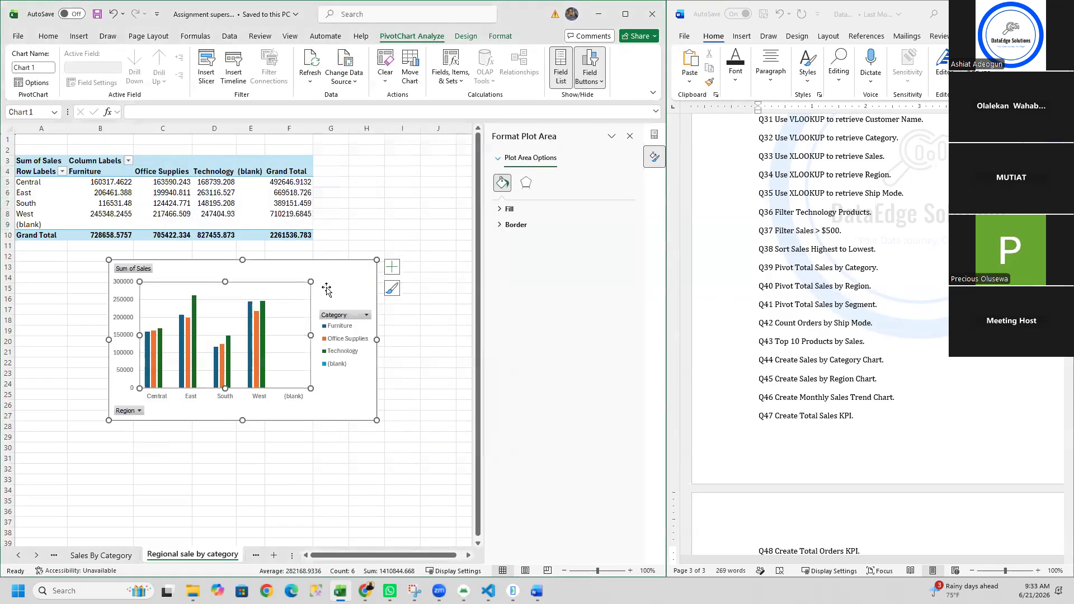
{"action": "left_click", "coordinate": [393, 270]}
{"action": "left_click", "coordinate": [420, 349]}
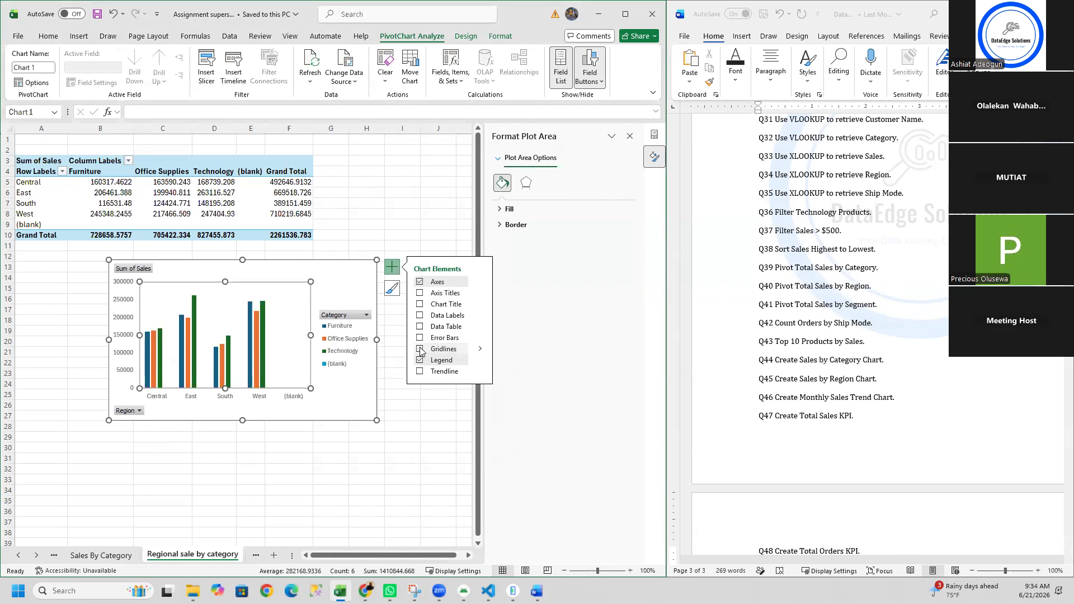
{"action": "left_click", "coordinate": [420, 315]}
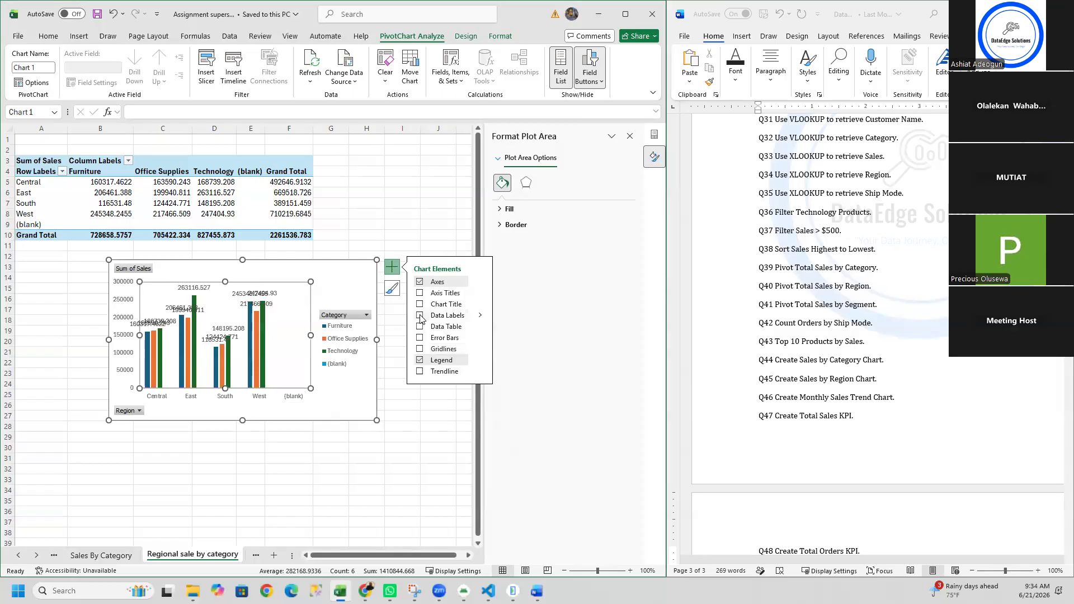
{"action": "left_click", "coordinate": [420, 315]}
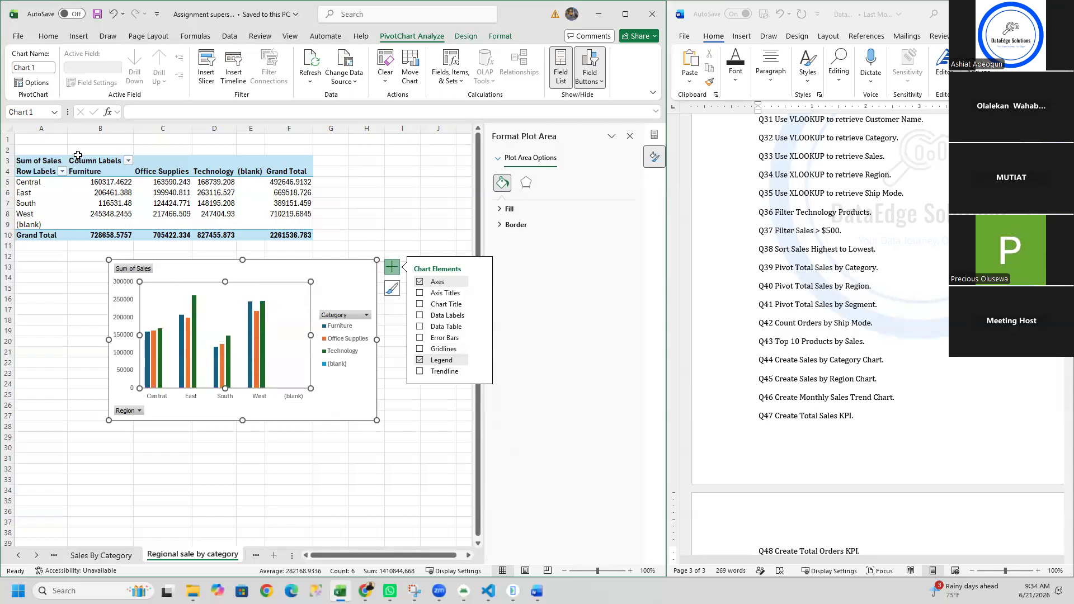
Apply the dollar Accounting number format to the regional pivot table's sales values in B5:F8
{"action": "left_click_drag", "start_coordinate": [96, 180], "coordinate": [304, 217]}
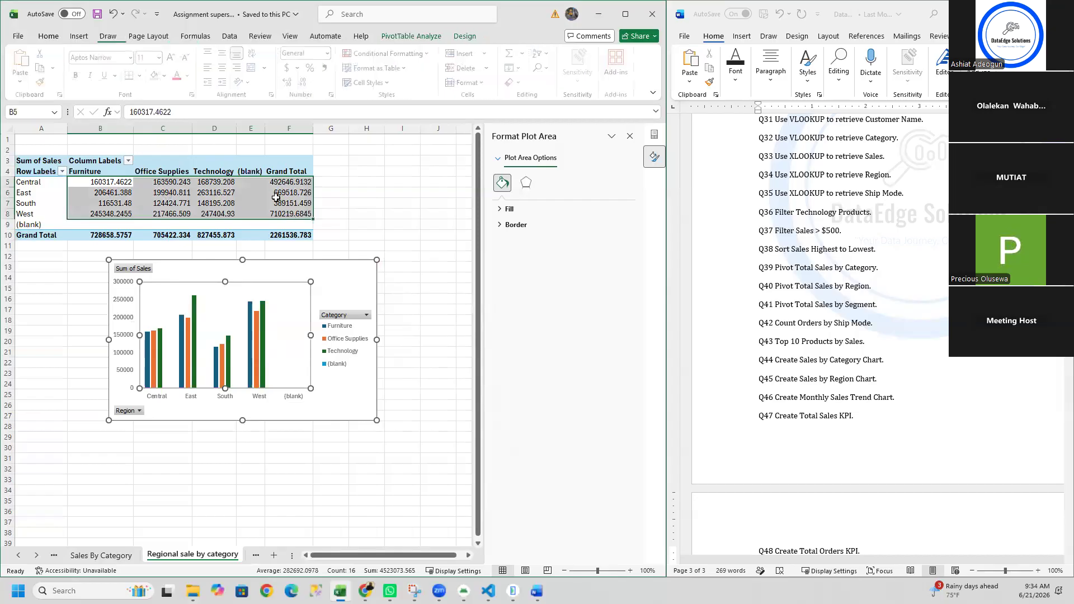
{"action": "left_click", "coordinate": [290, 68]}
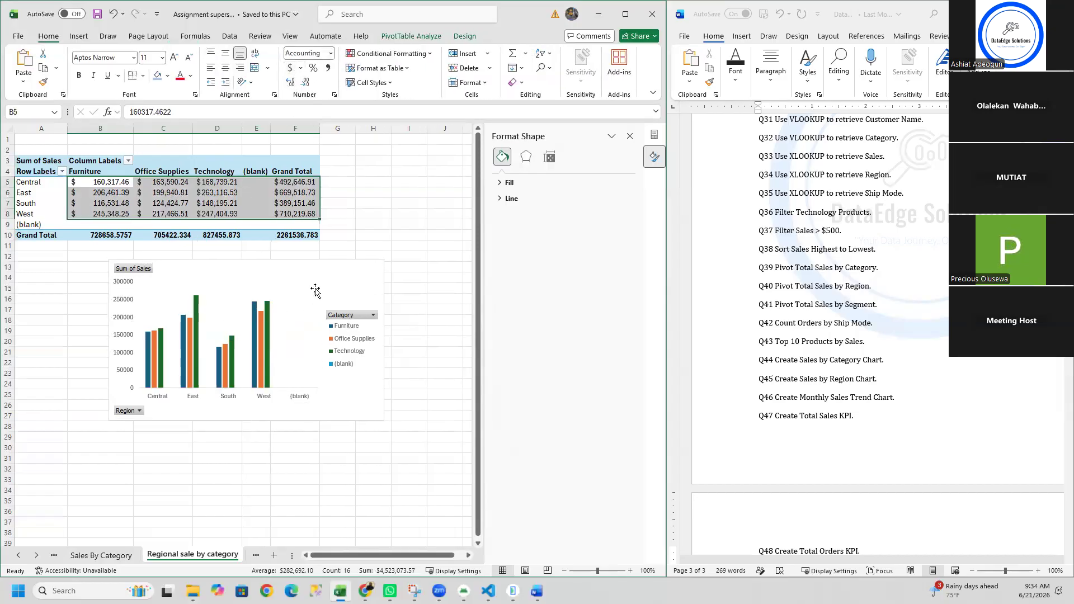
{"action": "left_click", "coordinate": [278, 318]}
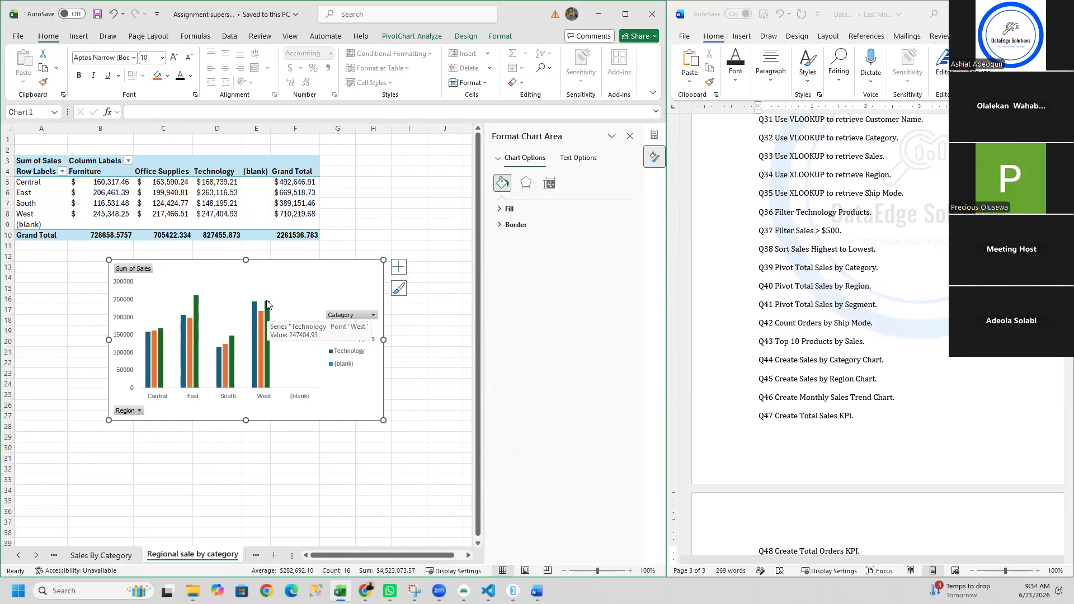
{"action": "left_click", "coordinate": [266, 304]}
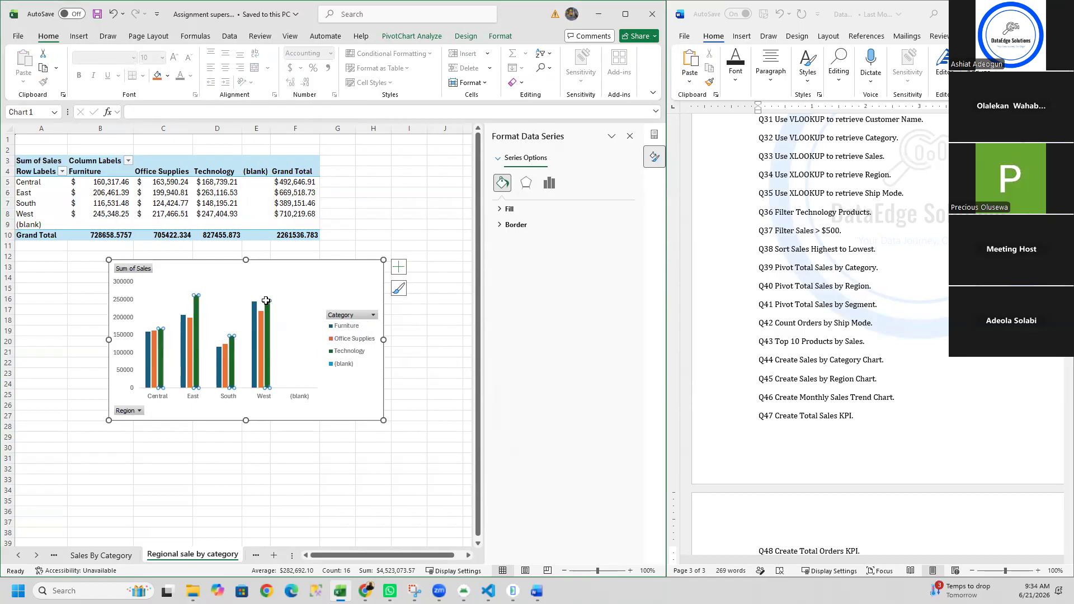
Hide the Sum of Sales value field button on the regional column chart
{"action": "right_click", "coordinate": [124, 267]}
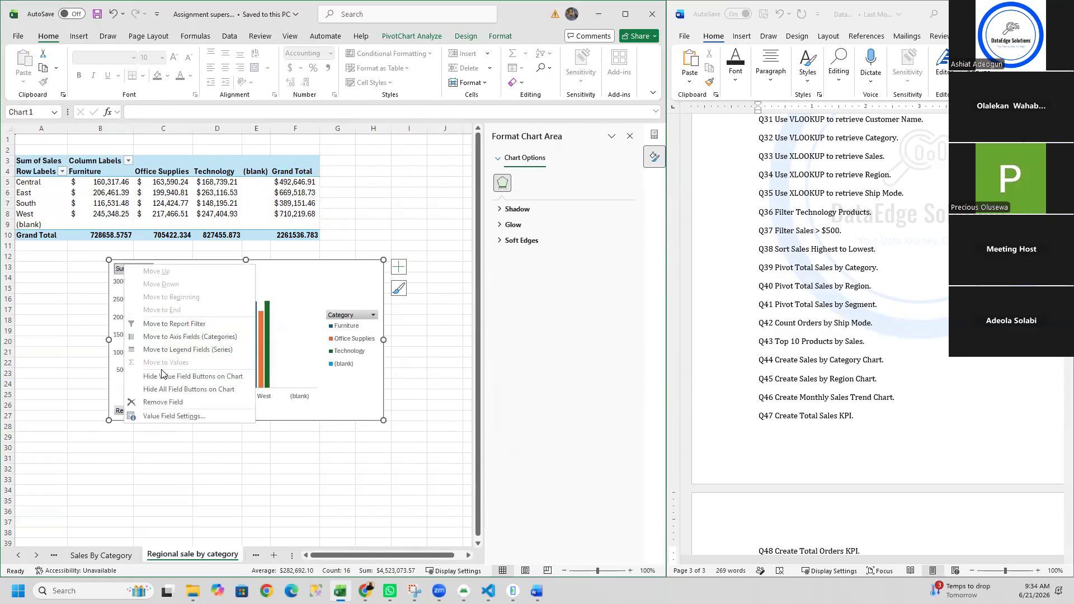
{"action": "left_click", "coordinate": [162, 375]}
{"action": "left_click", "coordinate": [116, 271]}
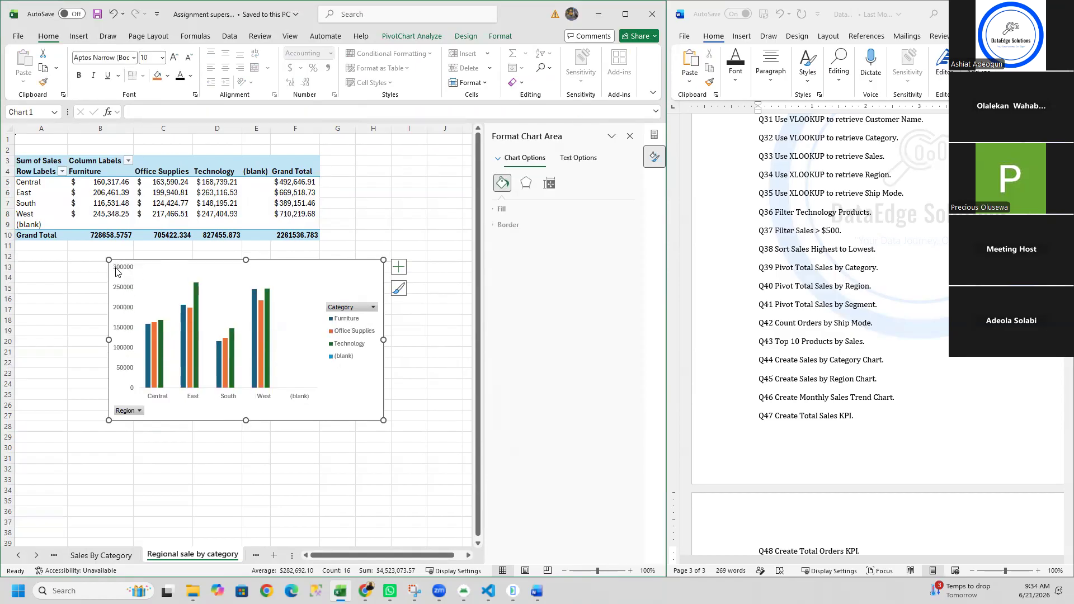
{"action": "right_click", "coordinate": [117, 270]}
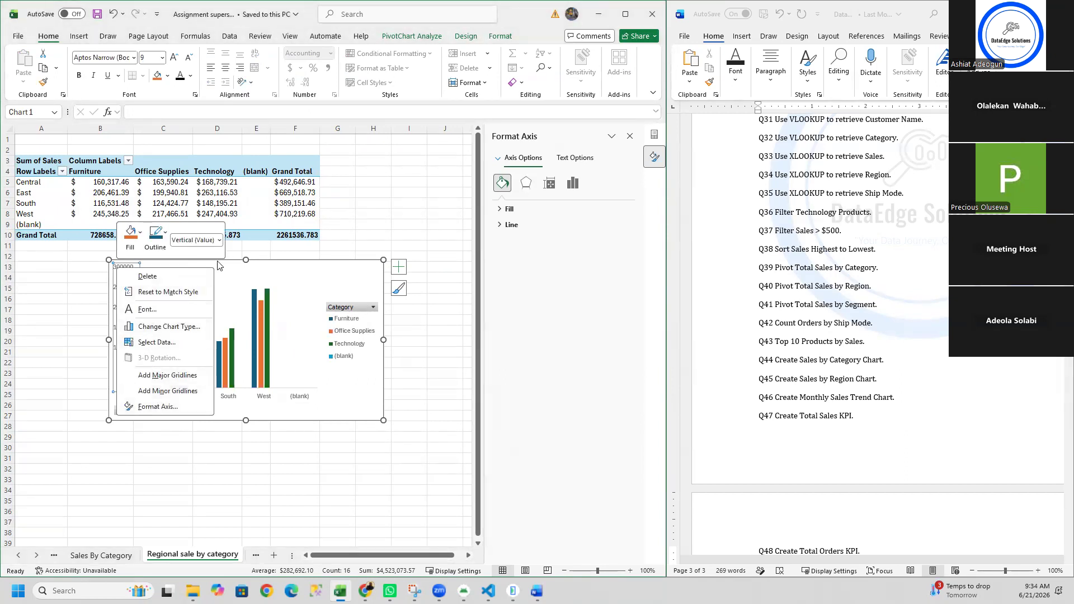
{"action": "key", "text": "Escape"}
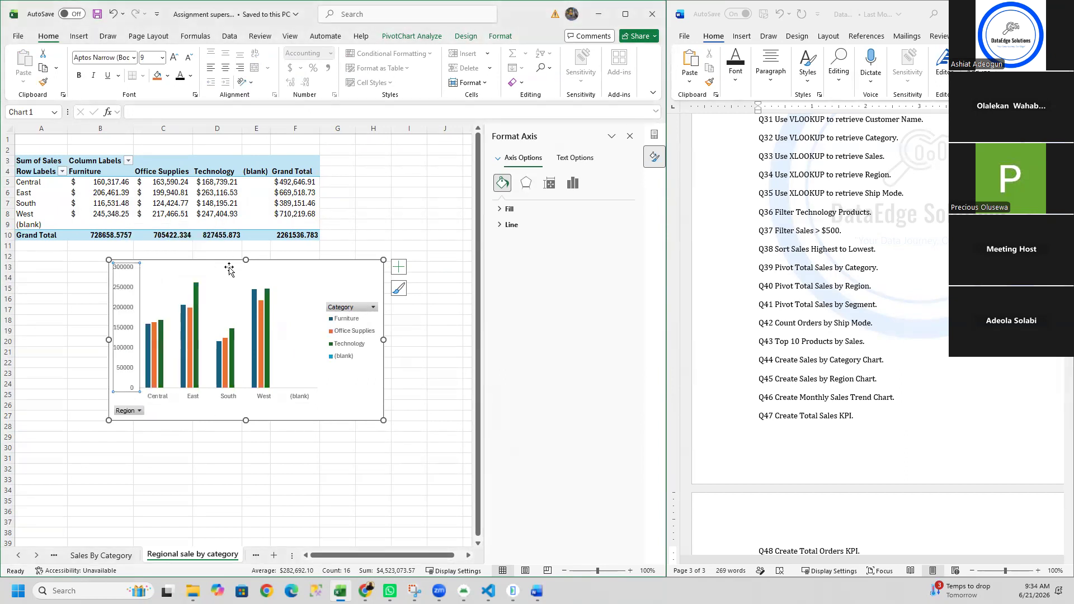
Hide all remaining field buttons on the regional column chart
{"action": "right_click", "coordinate": [126, 413]}
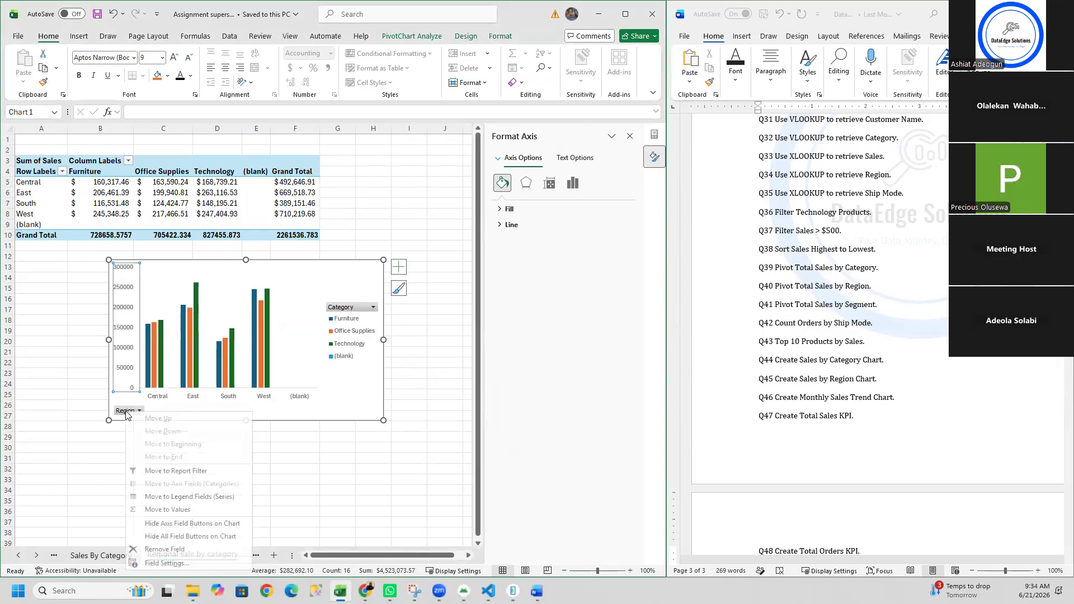
{"action": "left_click", "coordinate": [175, 537]}
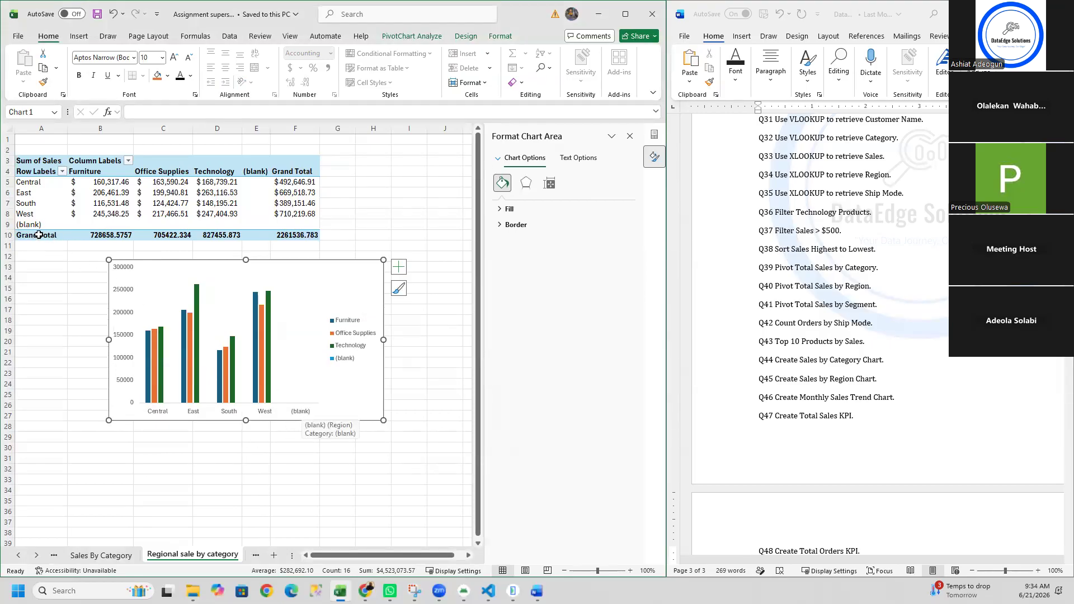
{"action": "right_click", "coordinate": [23, 224]}
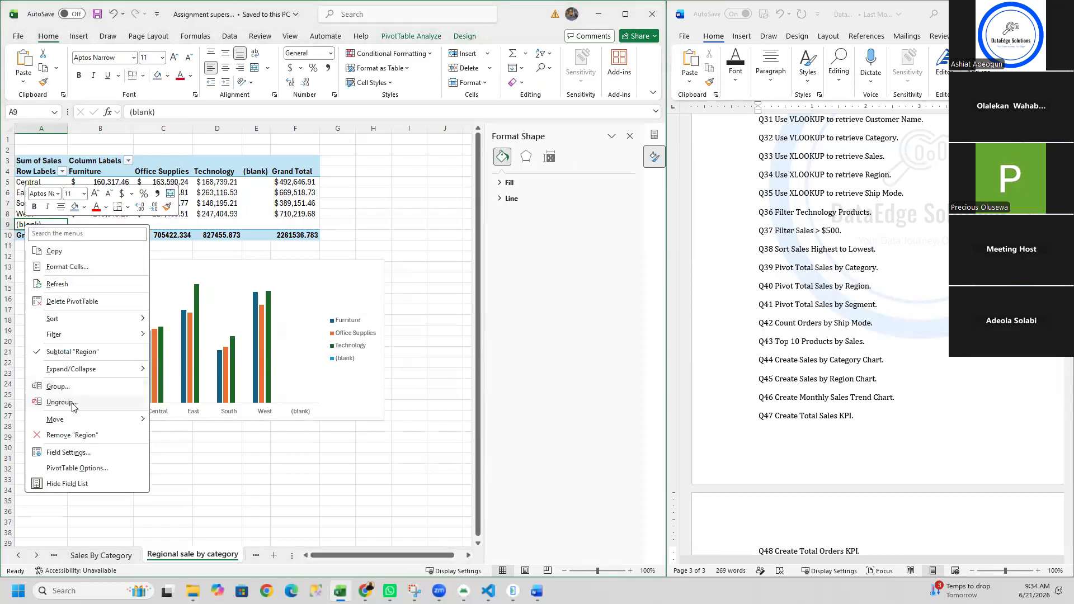
{"action": "mouse_move", "coordinate": [70, 419]}
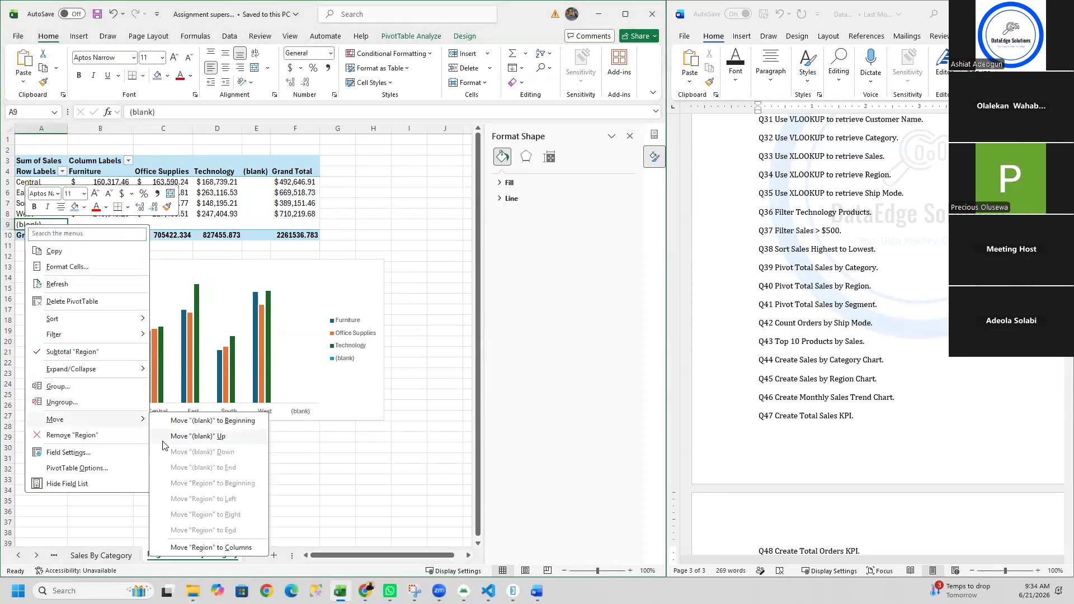
{"action": "left_click", "coordinate": [298, 443]}
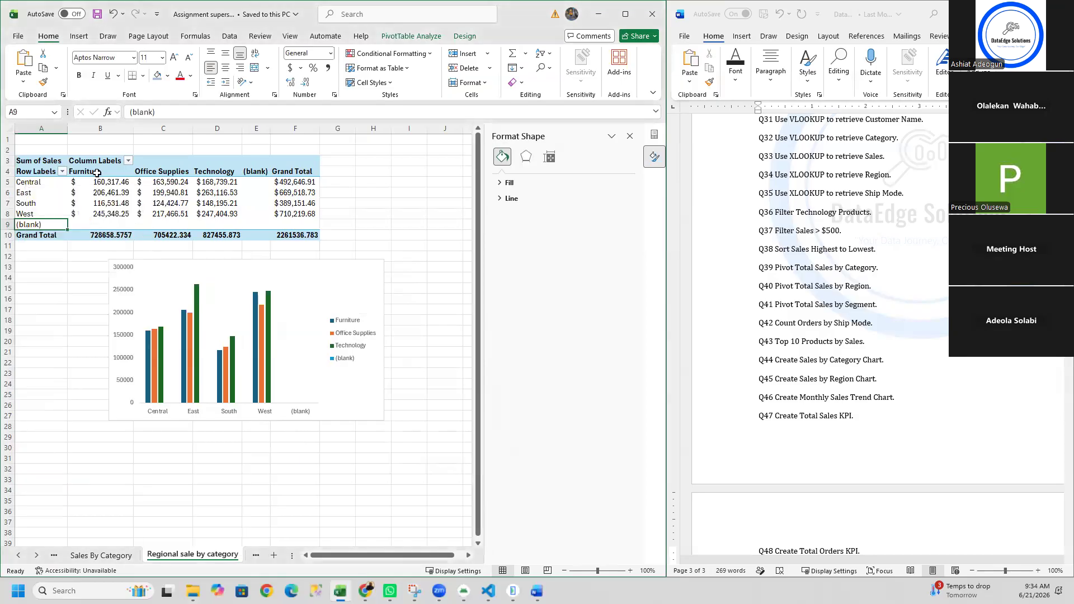
{"action": "left_click", "coordinate": [58, 174]}
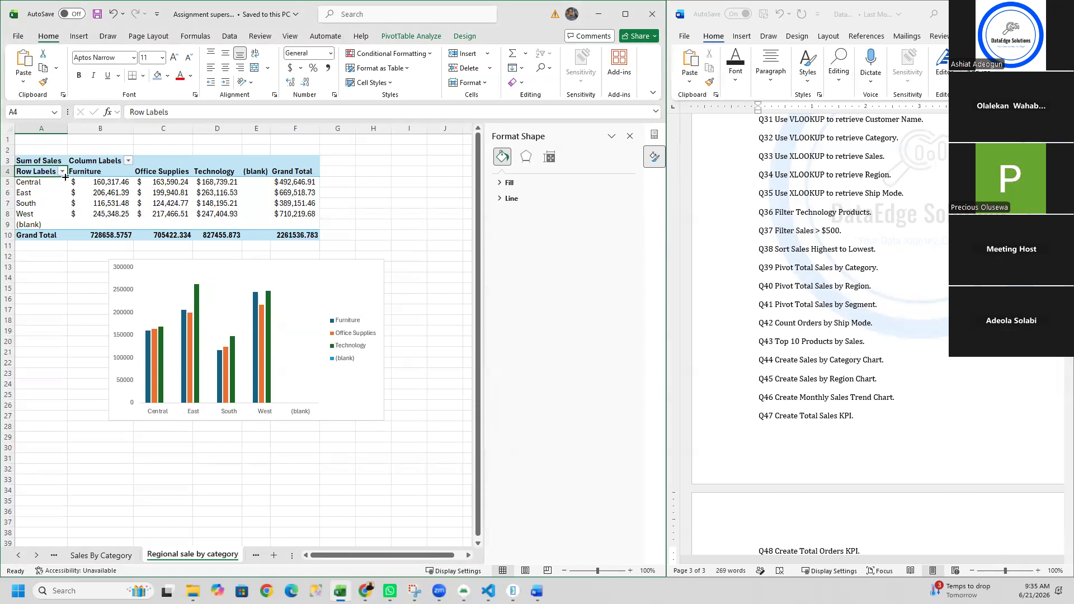
Save the workbook as an Excel Workbook (*.xlsx) named Assignment superstore in the DataEdge Solutions Bootcamp Excel folder
{"action": "left_click", "coordinate": [19, 37]}
{"action": "left_click", "coordinate": [25, 208]}
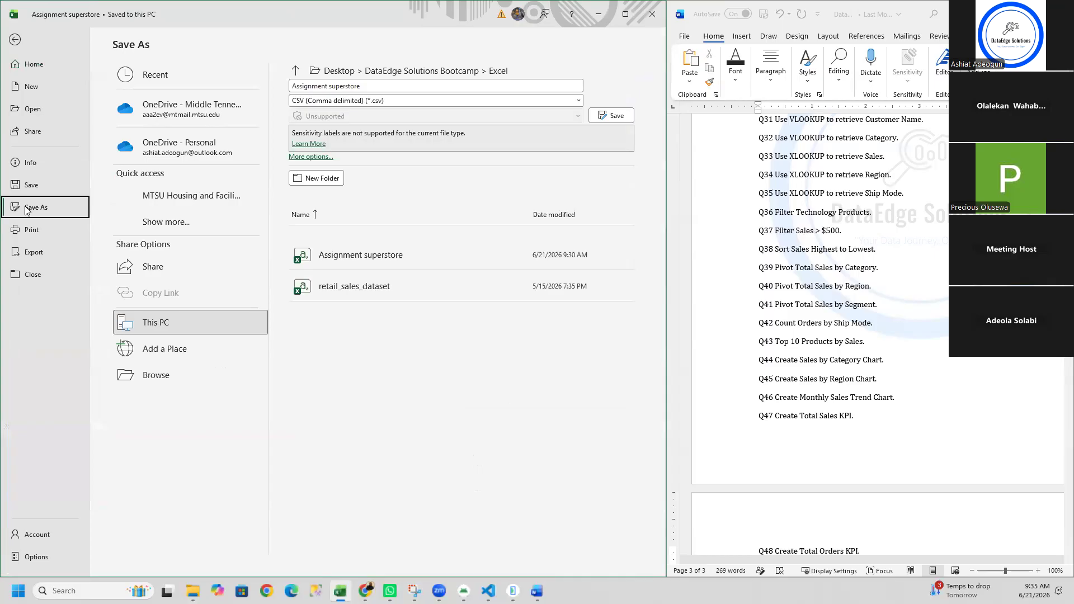
{"action": "left_click", "coordinate": [363, 101]}
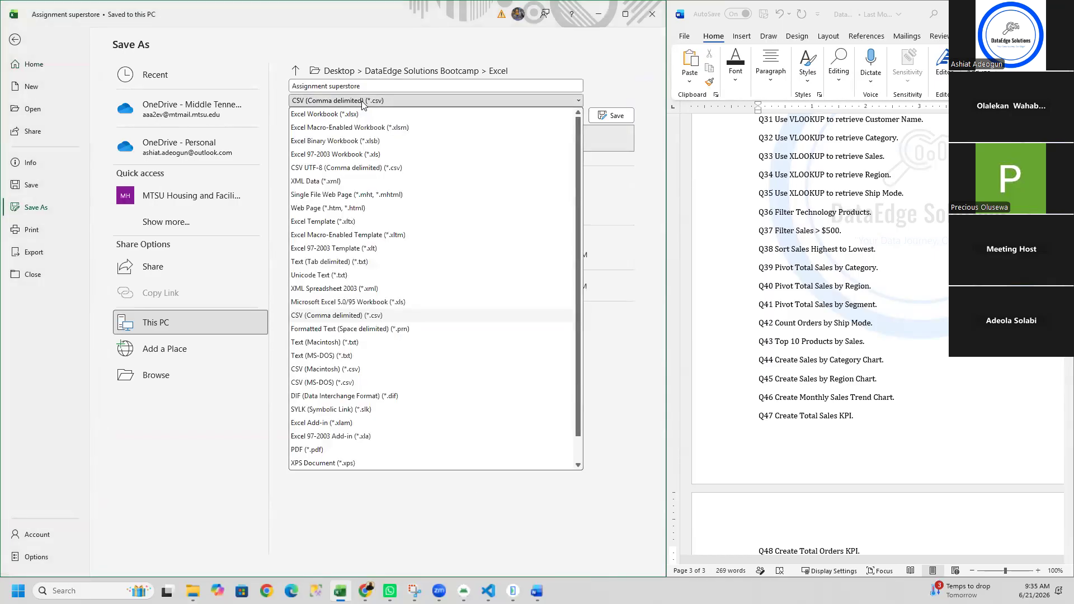
{"action": "left_click", "coordinate": [361, 114]}
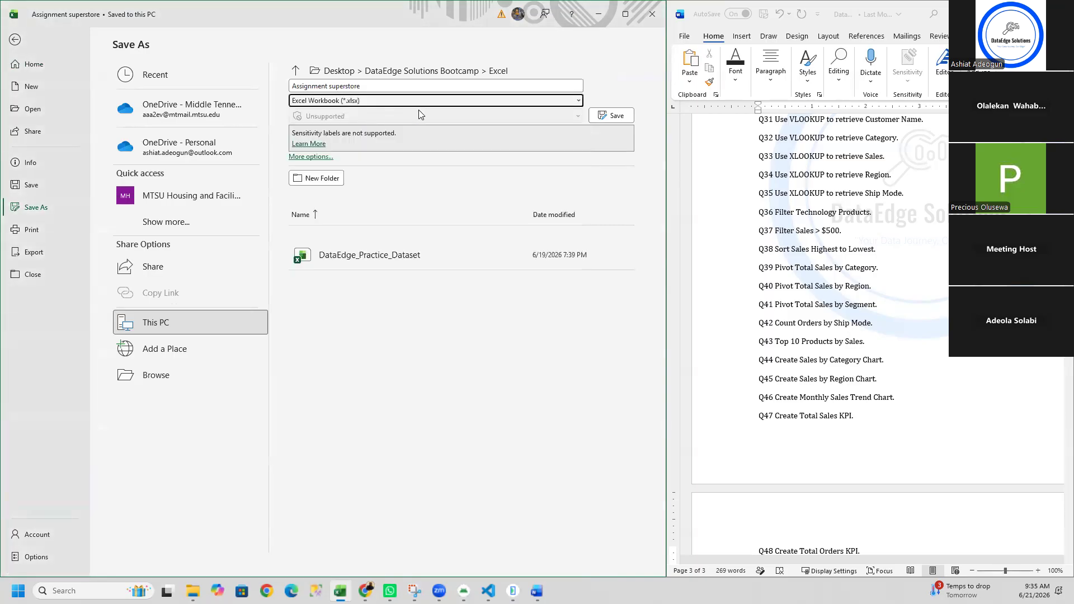
{"action": "left_click", "coordinate": [156, 375]}
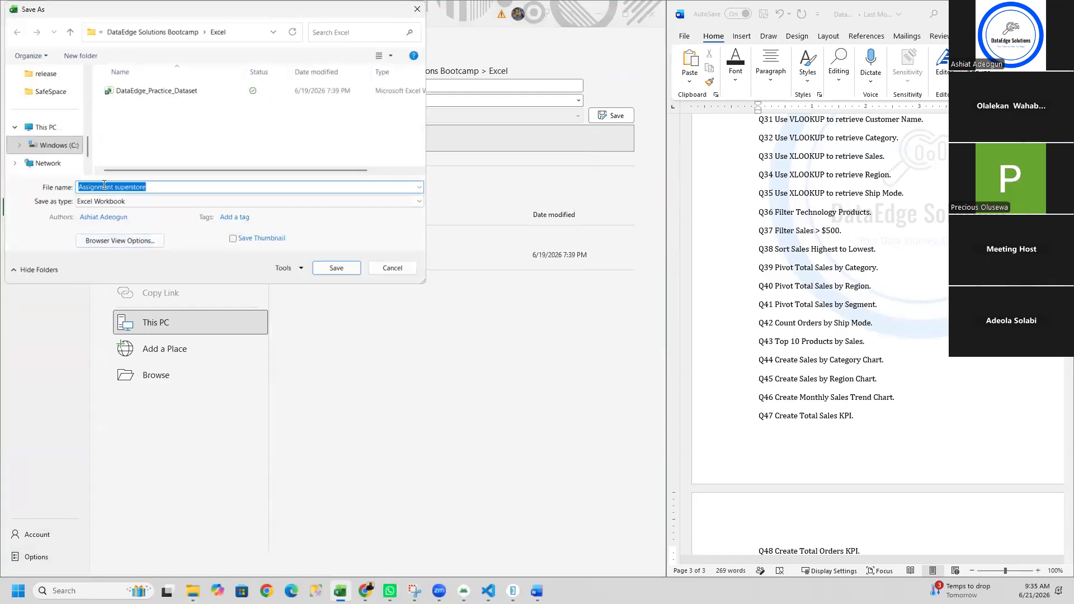
{"action": "left_click", "coordinate": [336, 267]}
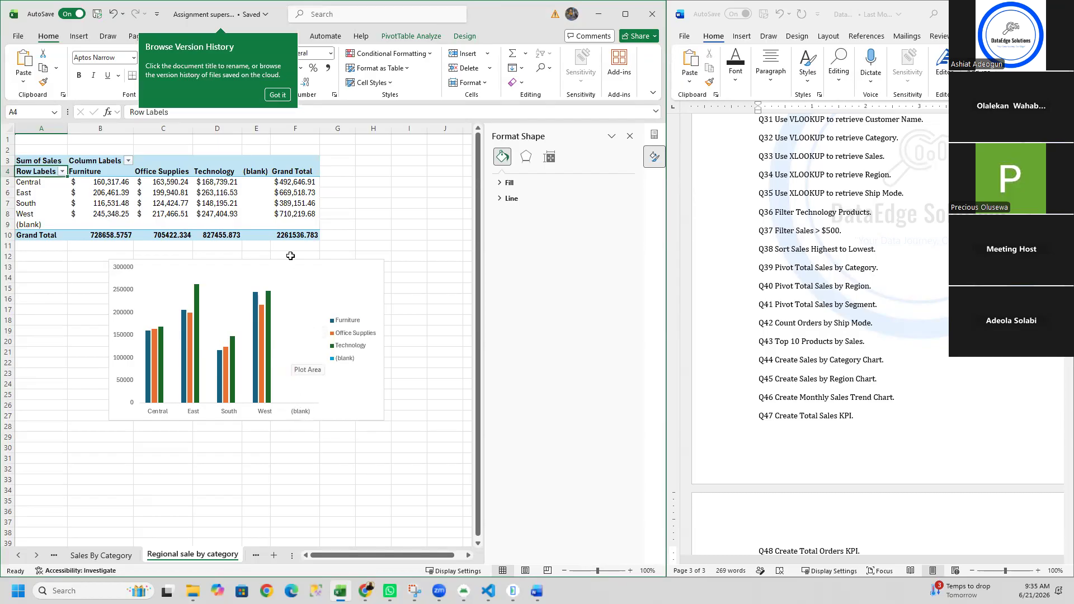
Filter the (blank) region out of the regional pivot table's row labels
{"action": "left_click", "coordinate": [62, 171]}
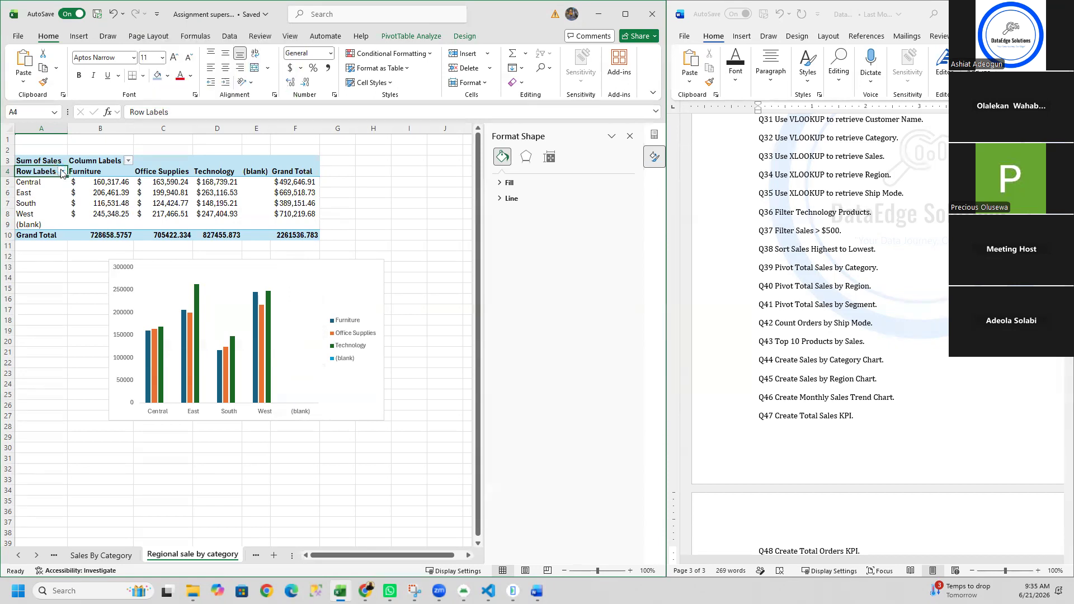
{"action": "left_click", "coordinate": [34, 351]}
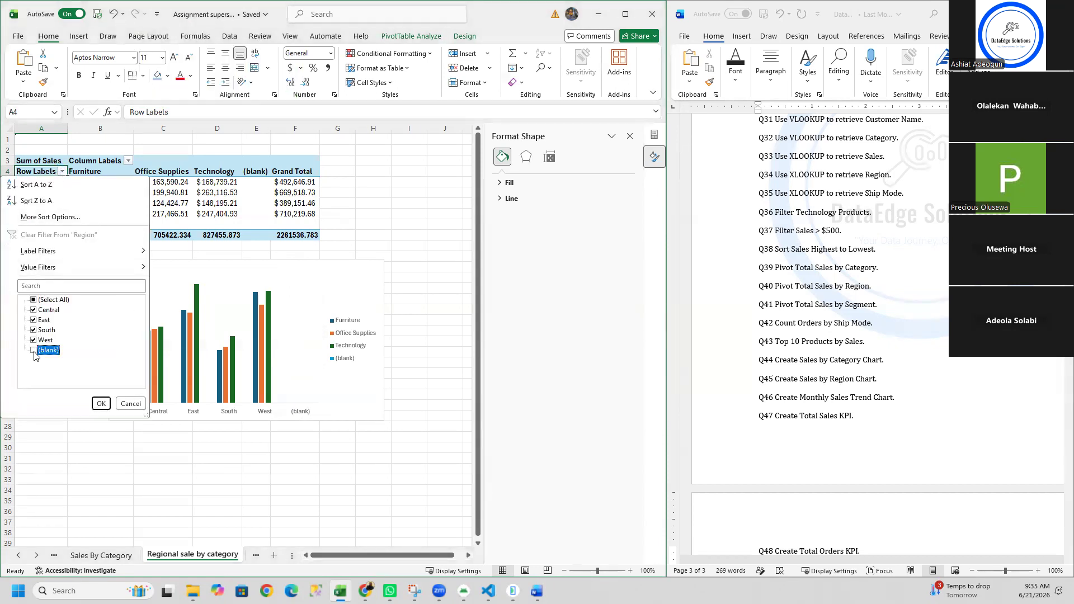
{"action": "left_click", "coordinate": [99, 402]}
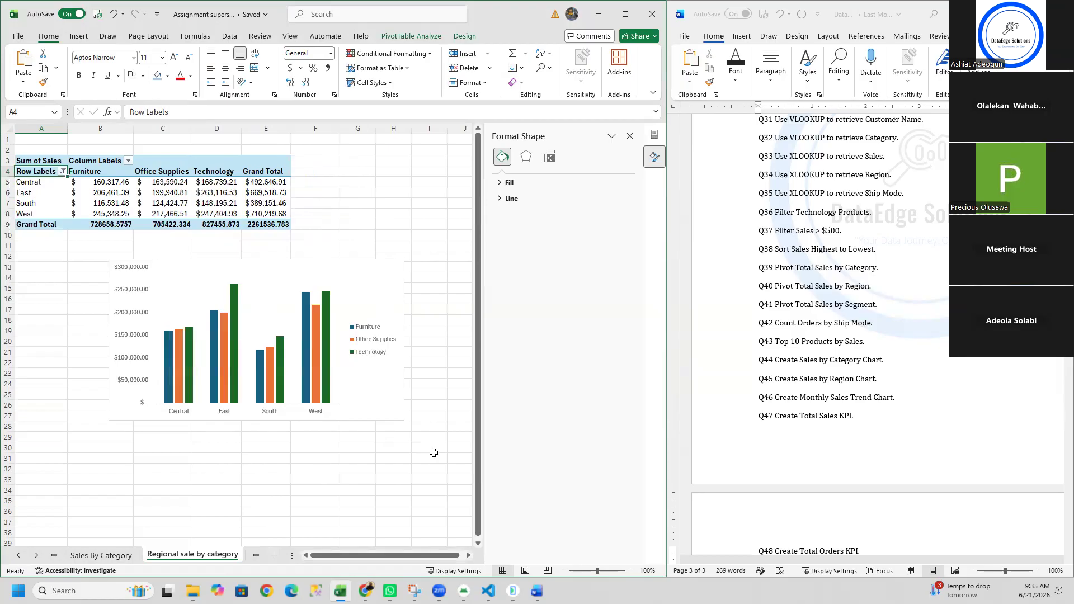
Add the chart title "Regional Sales By Category" to the regional column chart
{"action": "left_click", "coordinate": [379, 282]}
{"action": "left_click", "coordinate": [419, 267]}
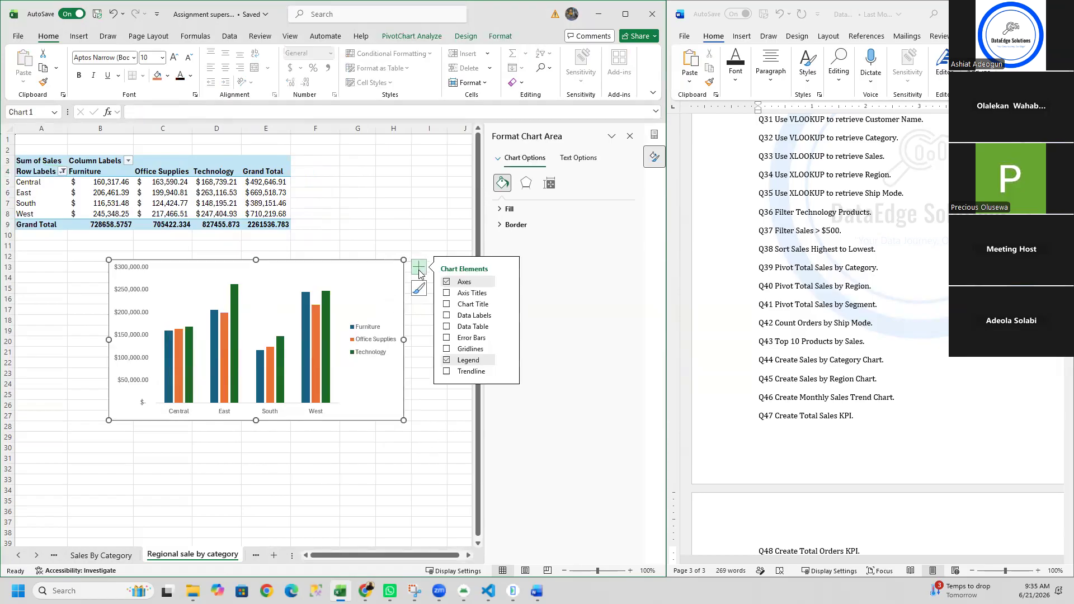
{"action": "left_click", "coordinate": [446, 293]}
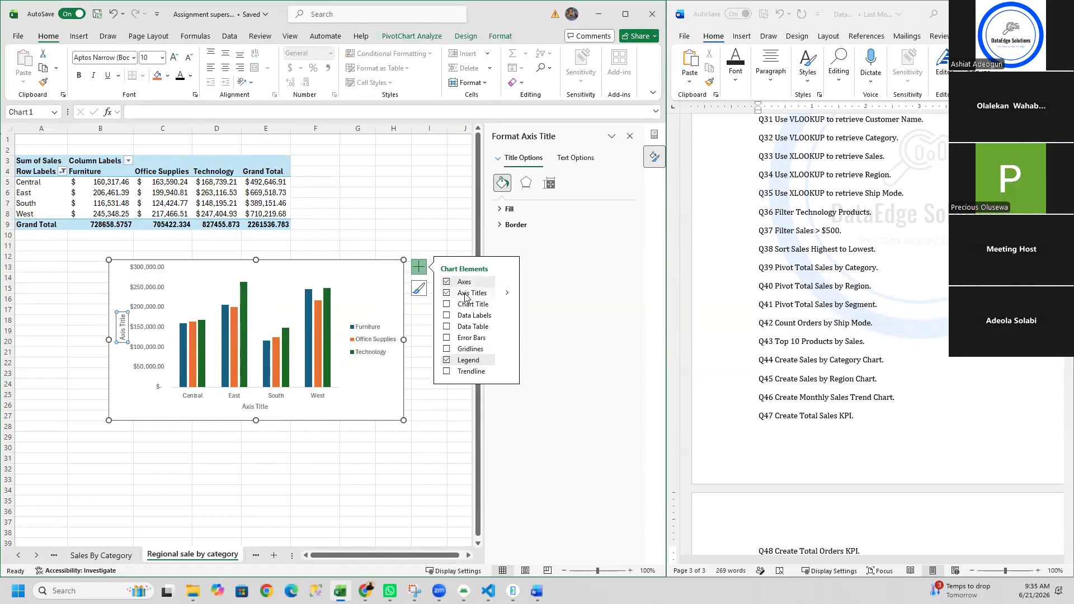
{"action": "left_click", "coordinate": [465, 294]}
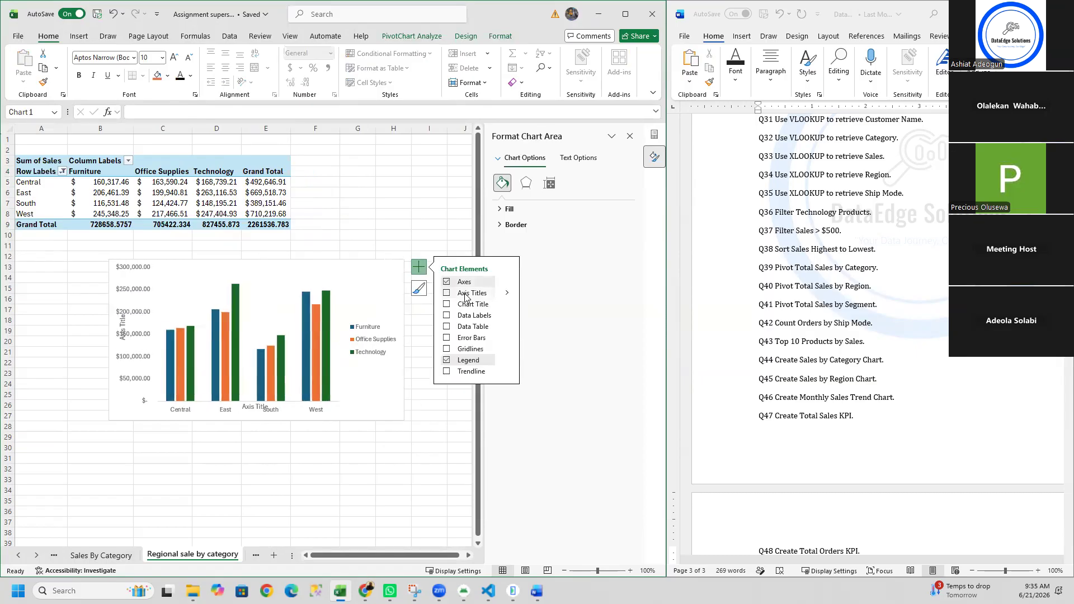
{"action": "left_click", "coordinate": [468, 304]}
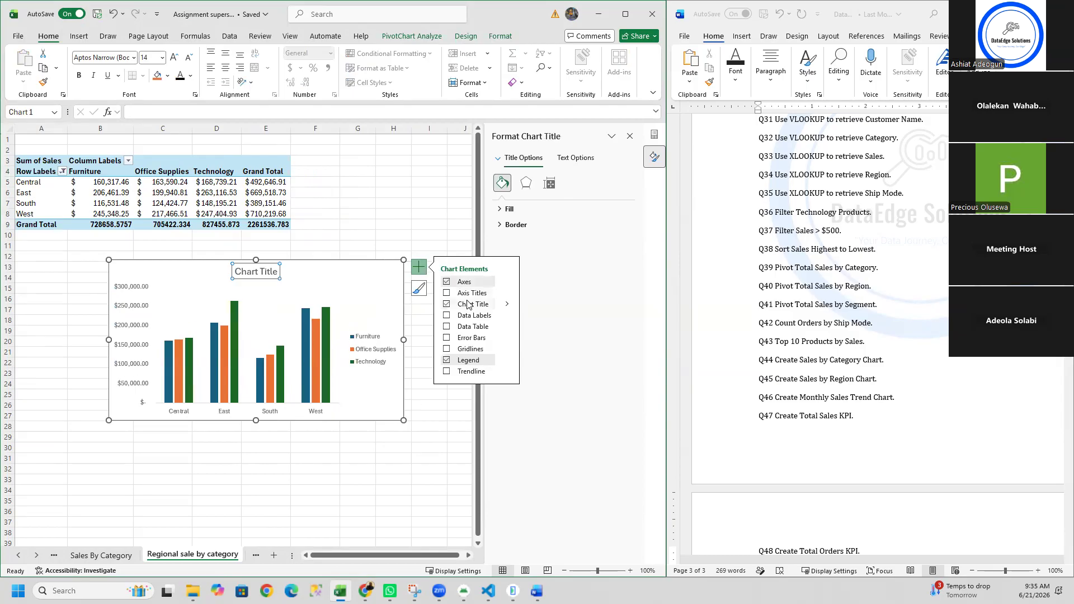
{"action": "left_click", "coordinate": [278, 273]}
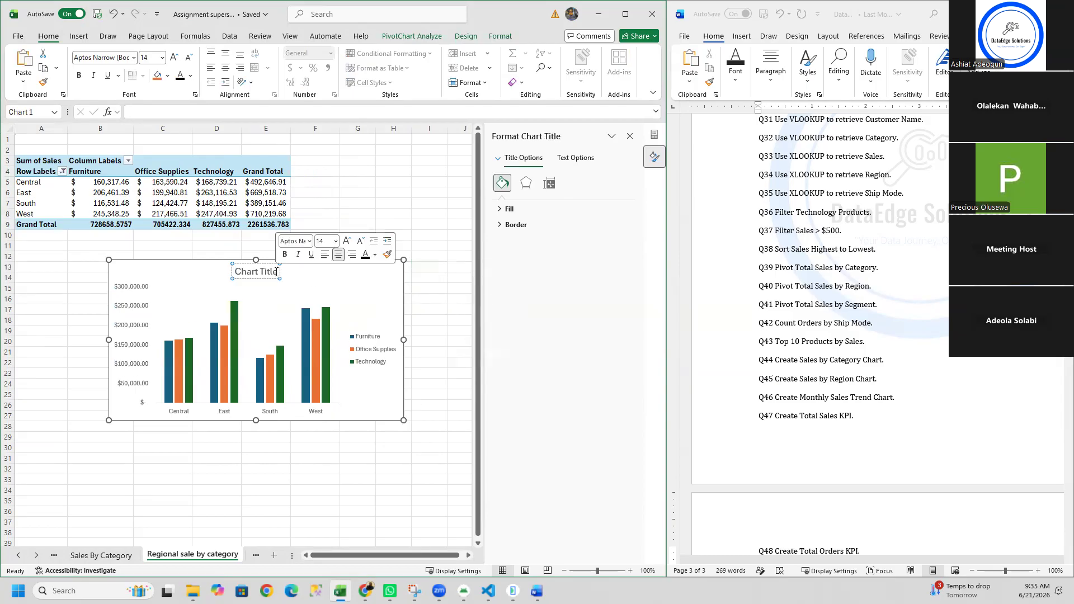
{"action": "key", "text": "BackSpace"}
{"action": "key", "text": "BackSpace"}
{"action": "key", "text": "BackSpace"}
{"action": "key", "text": "BackSpace"}
{"action": "key", "text": "BackSpace"}
{"action": "key", "text": "BackSpace"}
{"action": "key", "text": "BackSpace"}
{"action": "key", "text": "BackSpace"}
{"action": "key", "text": "BackSpace"}
{"action": "key", "text": "BackSpace"}
{"action": "key", "text": "BackSpace"}
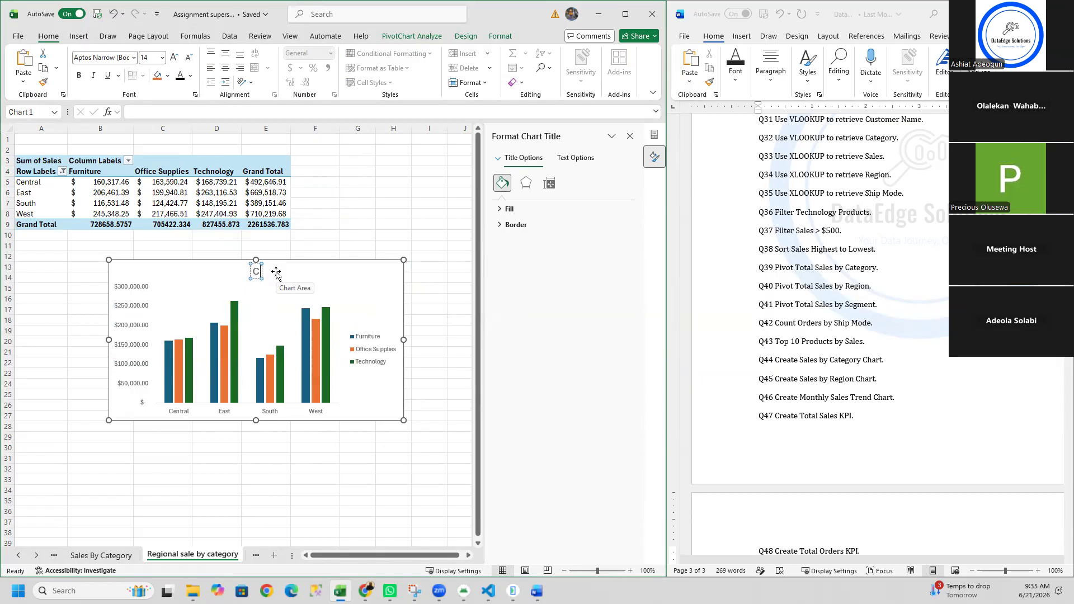
{"action": "type", "text": "Regional Sales By"}
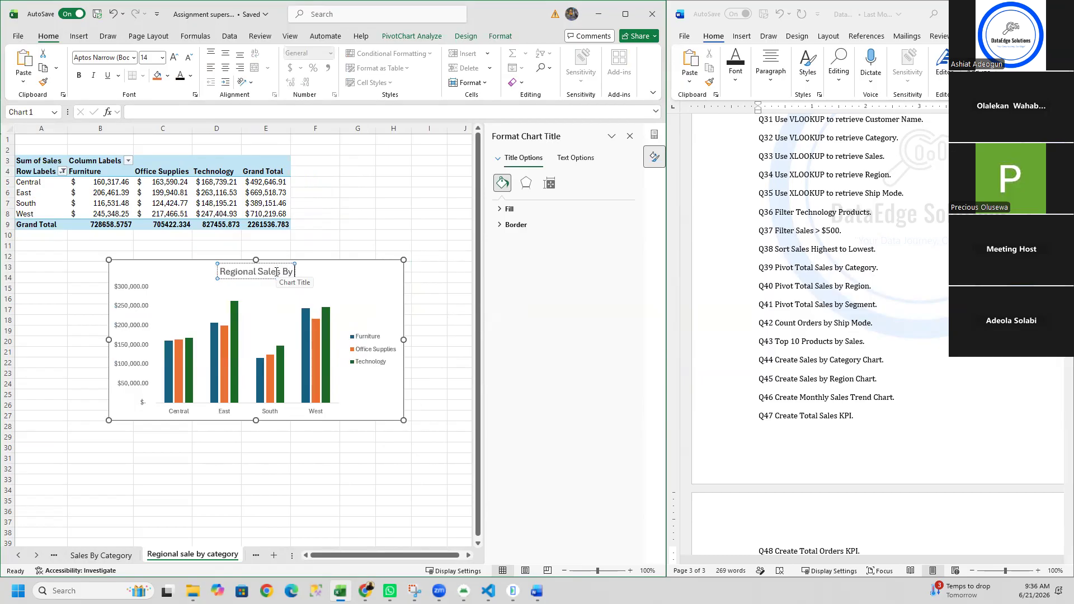
{"action": "type", "text": " Cat"}
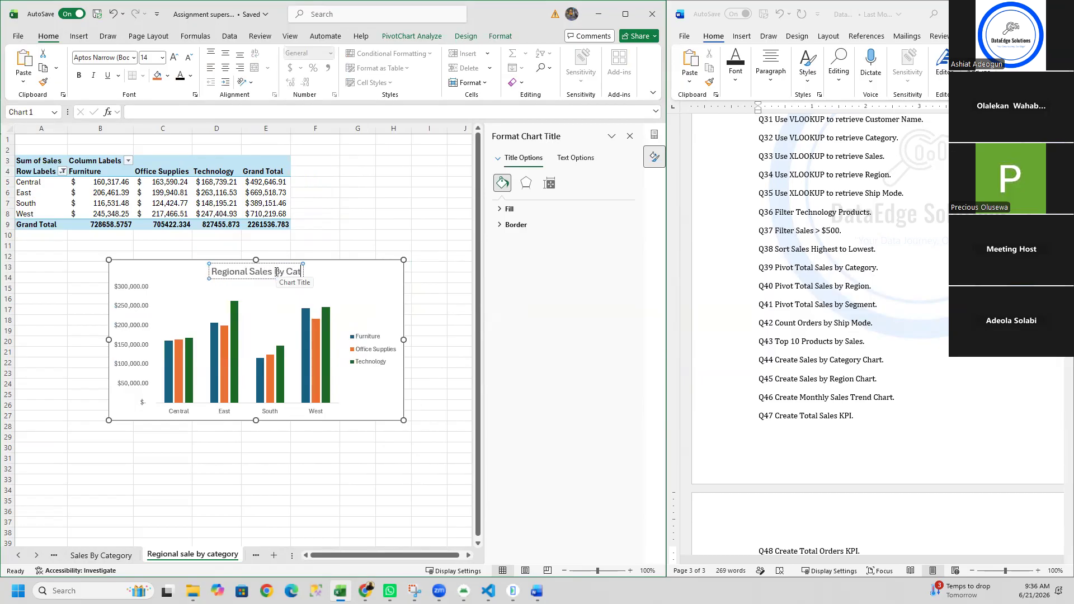
{"action": "type", "text": "egory"}
{"action": "key", "text": "Return"}
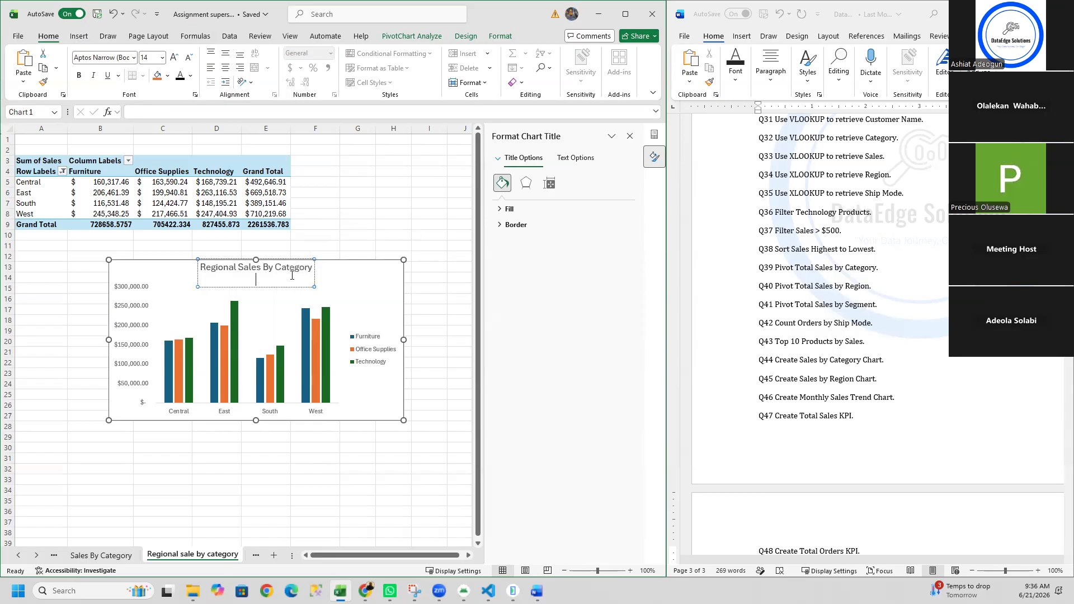
Make the regional chart's title bold and black, and extend the chart's upper edge to row 11
{"action": "key", "text": "ctrl+a"}
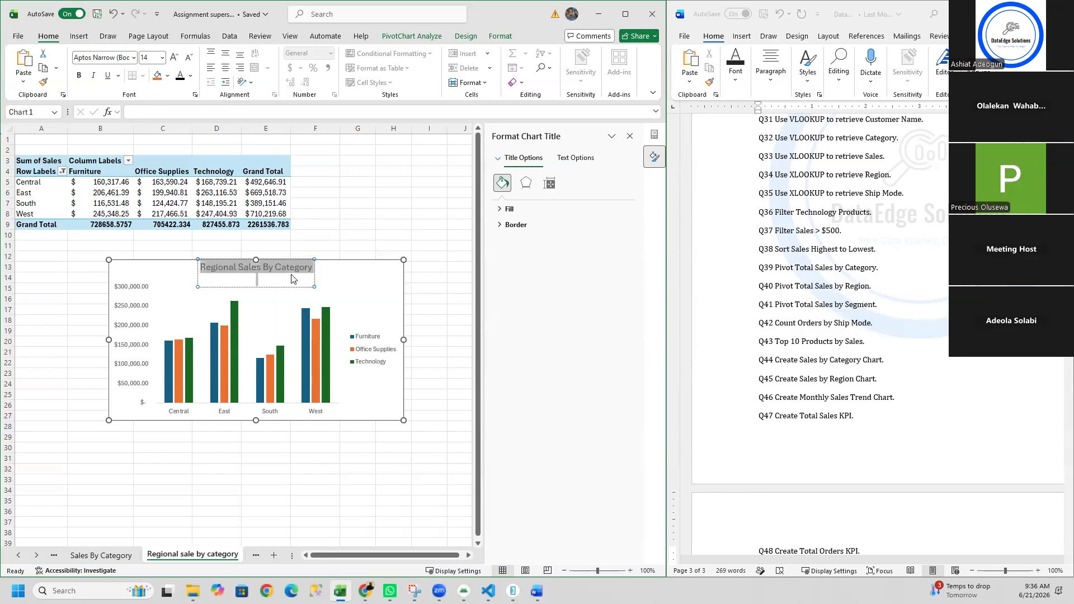
{"action": "left_click", "coordinate": [79, 76]}
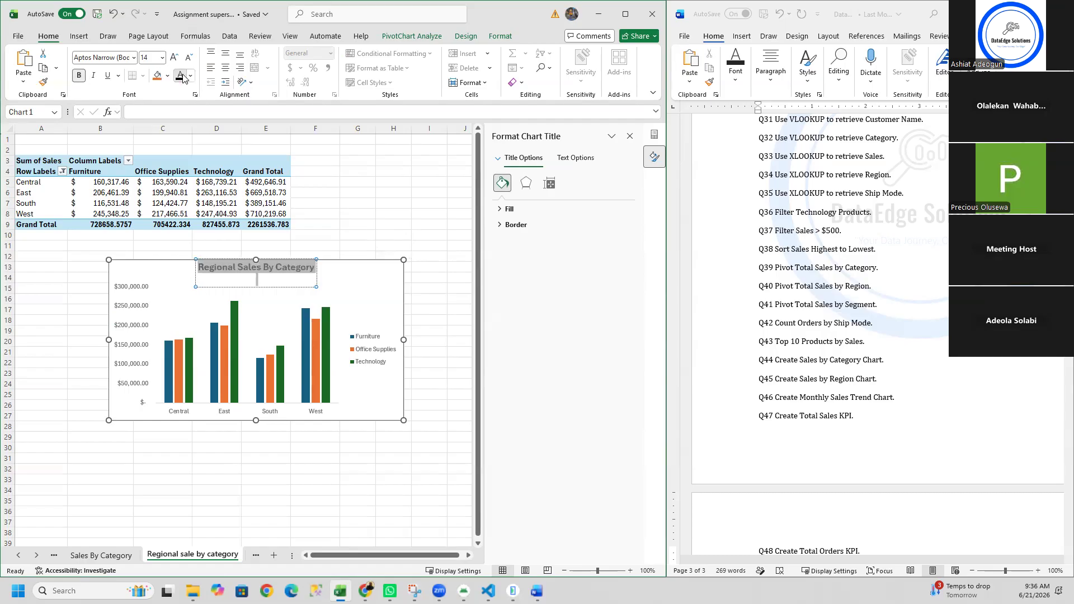
{"action": "left_click", "coordinate": [259, 271]}
{"action": "left_click_drag", "start_coordinate": [258, 272], "coordinate": [261, 248]}
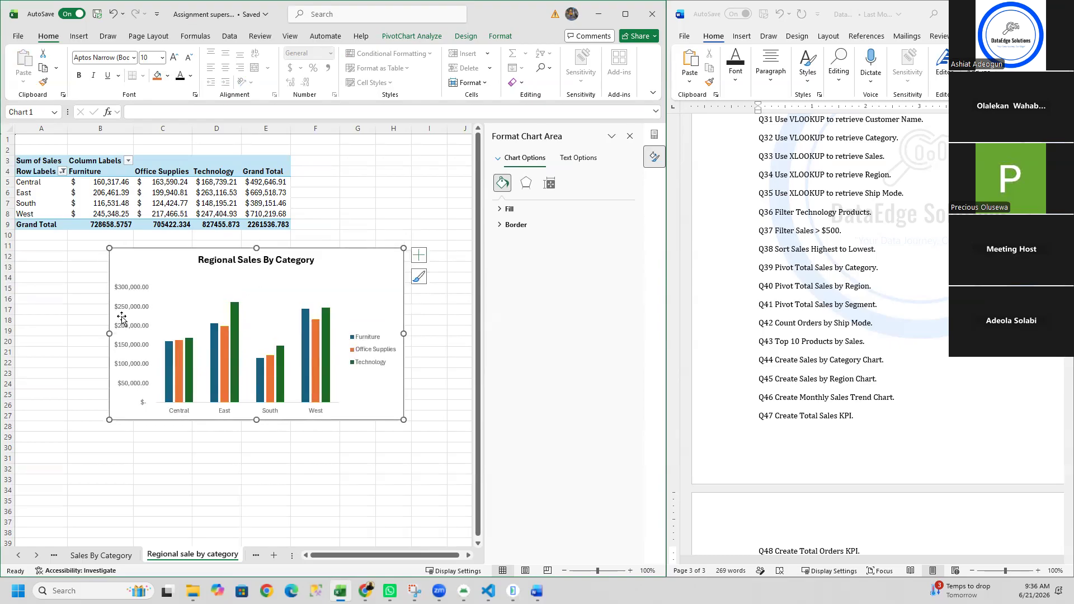
Add axis titles to the regional column chart and name the vertical axis "Sales"
{"action": "left_click", "coordinate": [419, 255]}
{"action": "left_click", "coordinate": [446, 280]}
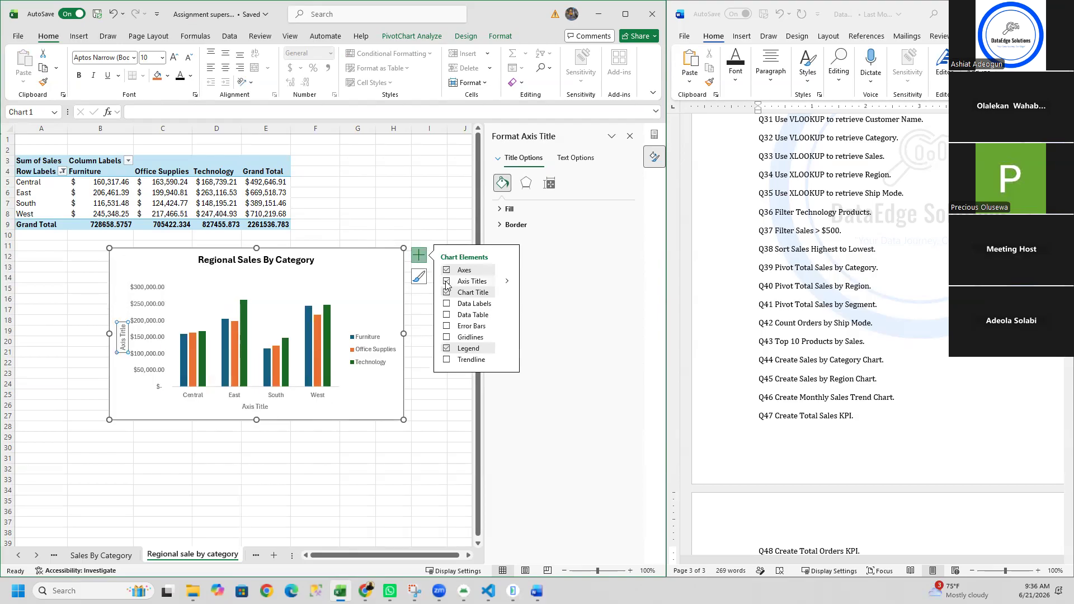
{"action": "left_click", "coordinate": [123, 336]}
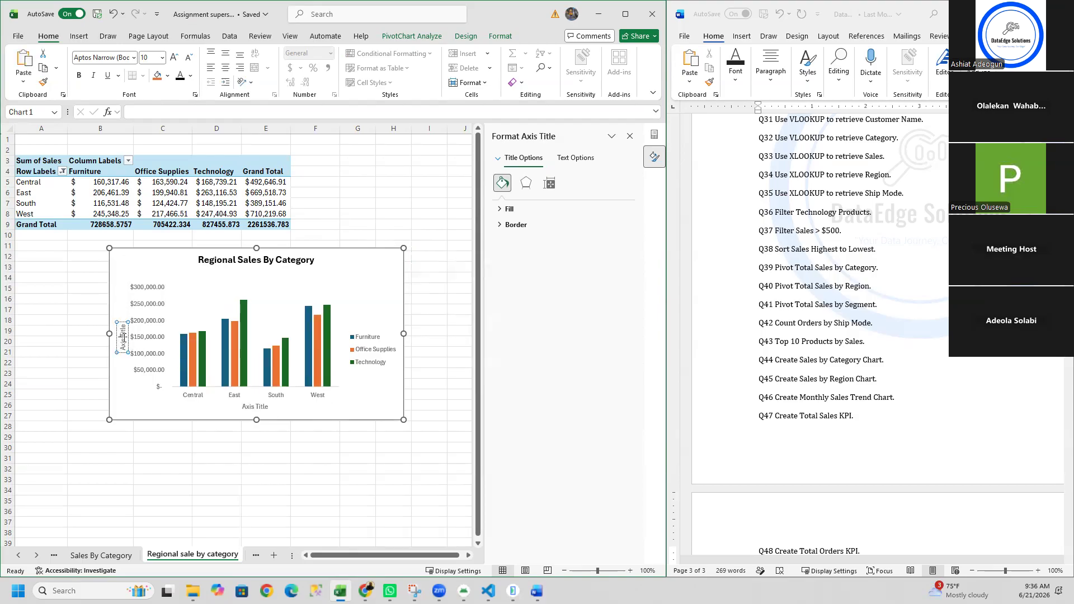
{"action": "triple_click", "coordinate": [124, 339]}
{"action": "type", "text": "SALES"}
{"action": "type", "text": "A"}
{"action": "type", "text": "a"}
{"action": "key", "text": "ctrl+a"}
{"action": "key", "text": "BackSpace"}
{"action": "type", "text": "Sales"}
Name the regional column chart's horizontal axis "Region"
{"action": "left_click", "coordinate": [252, 408]}
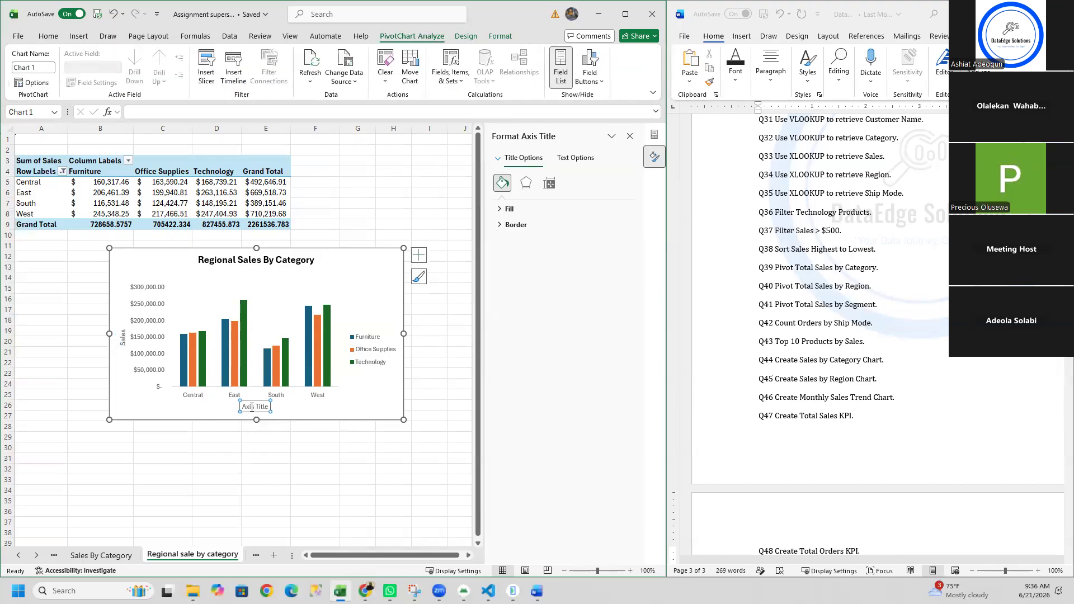
{"action": "triple_click", "coordinate": [260, 406]}
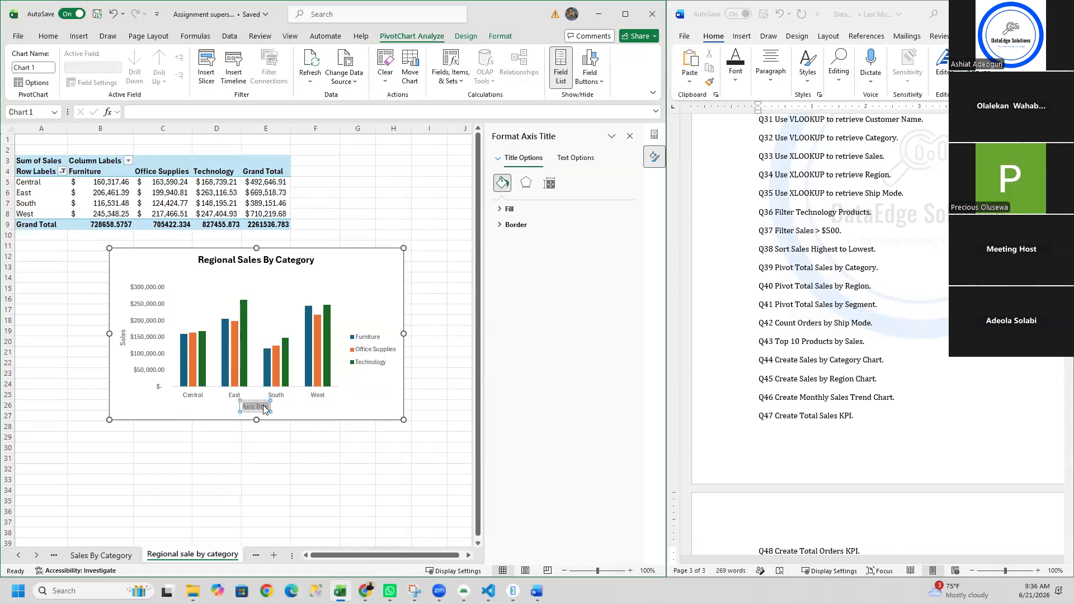
{"action": "type", "text": "C"}
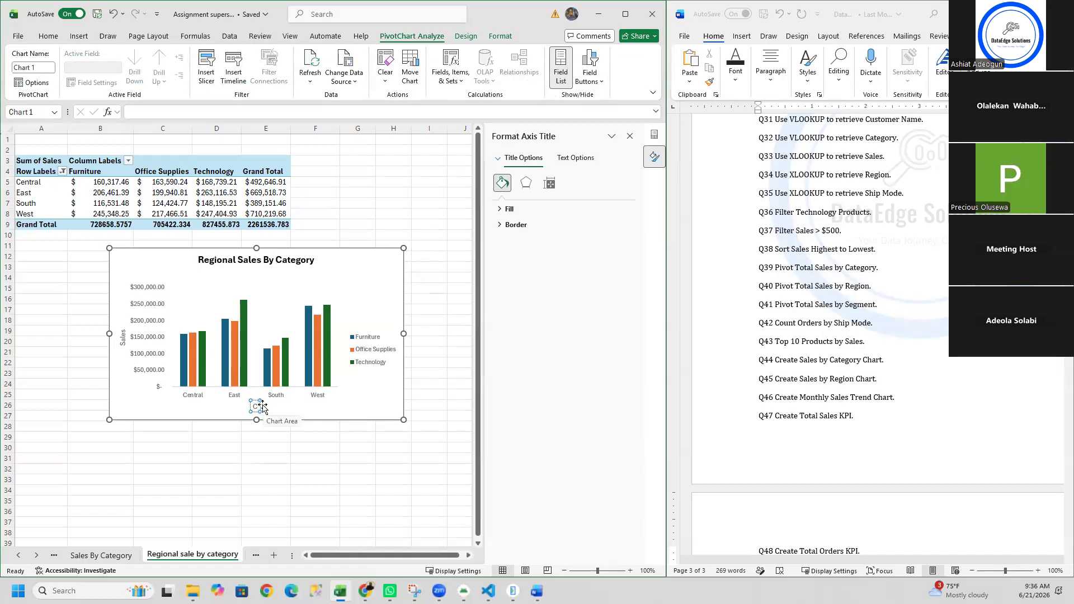
{"action": "key", "text": "BackSpace"}
{"action": "type", "text": "Region"}
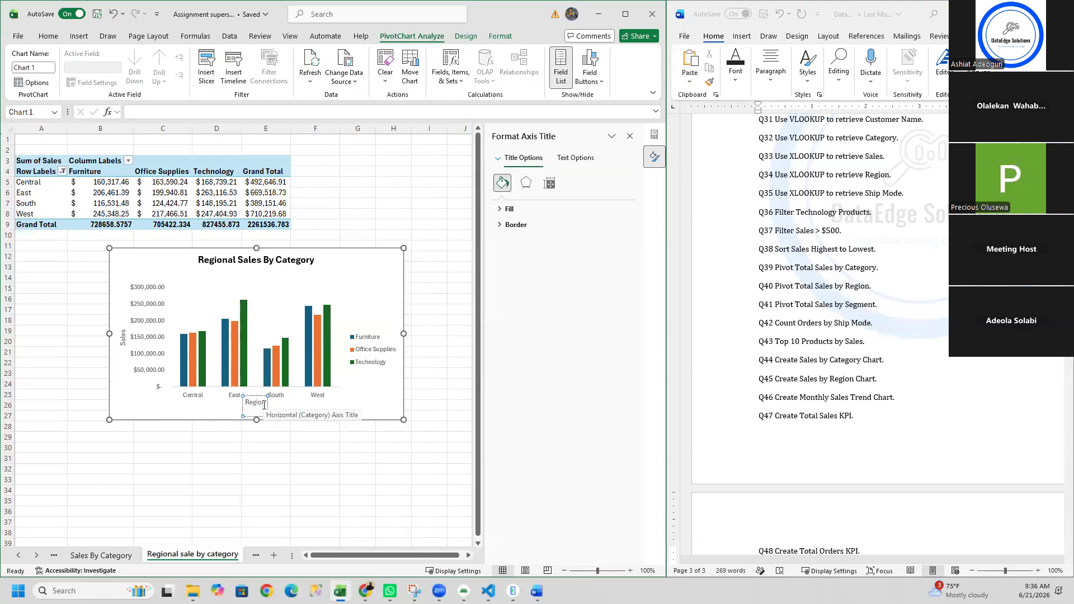
{"action": "left_click", "coordinate": [419, 392]}
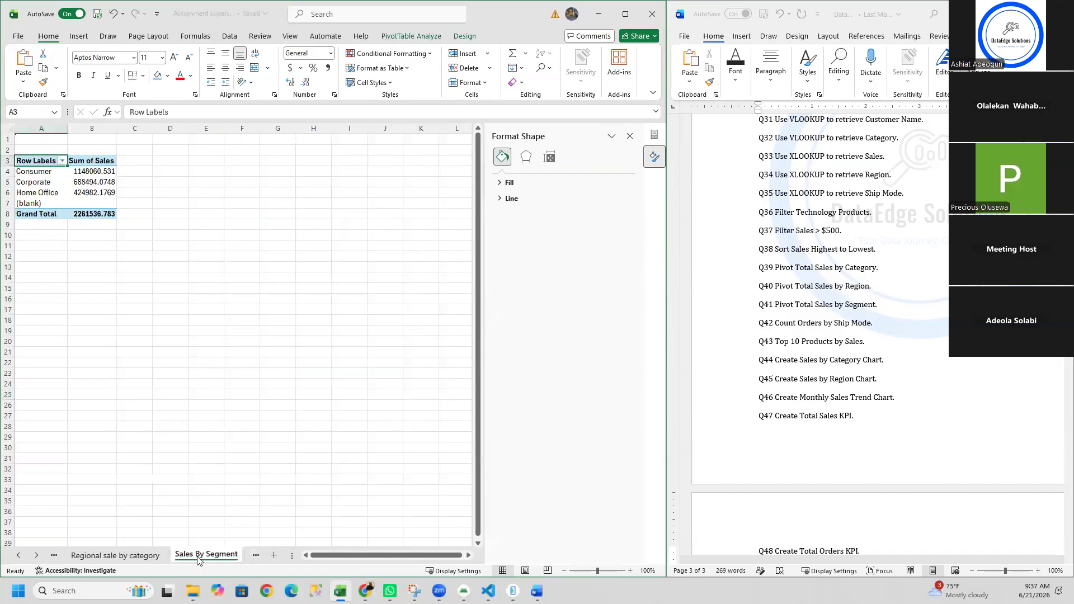
Insert a Clustered Bar chart from the Sales By Segment pivot table
{"action": "left_click", "coordinate": [84, 30]}
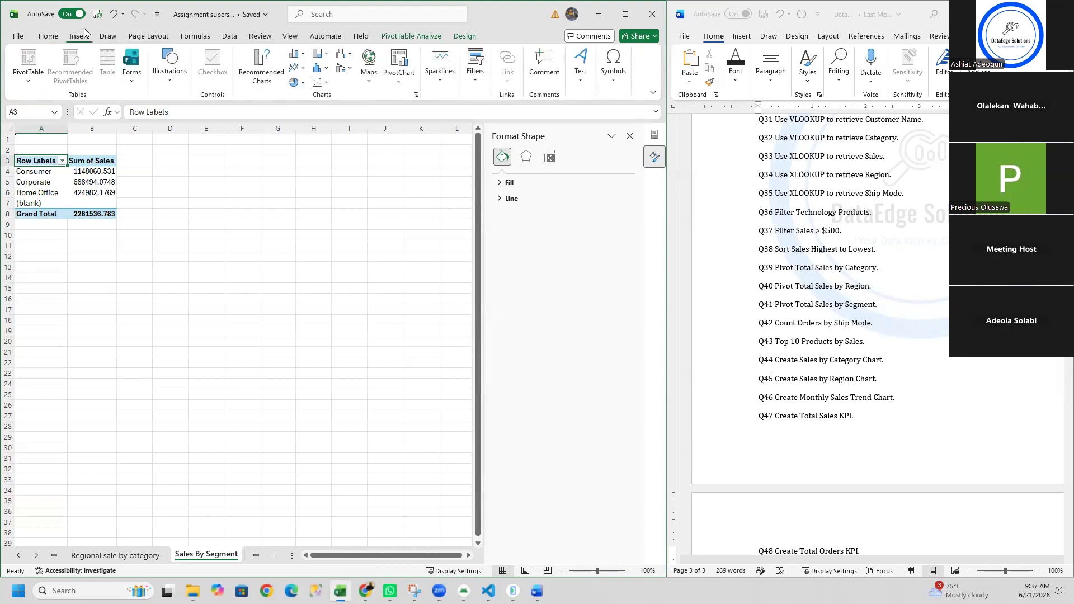
{"action": "left_click", "coordinate": [264, 86]}
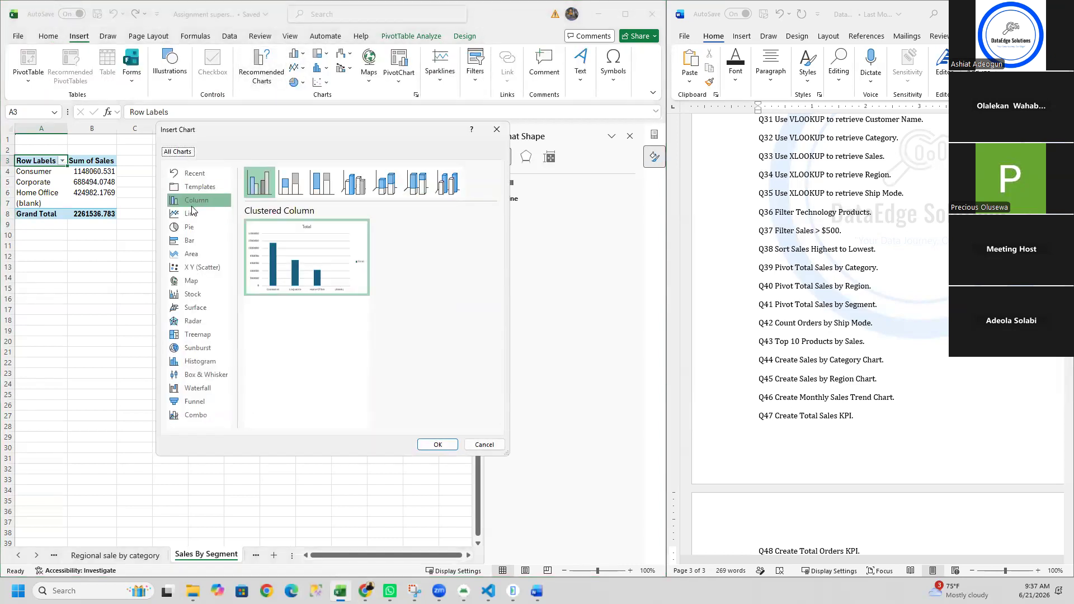
{"action": "left_click", "coordinate": [193, 243]}
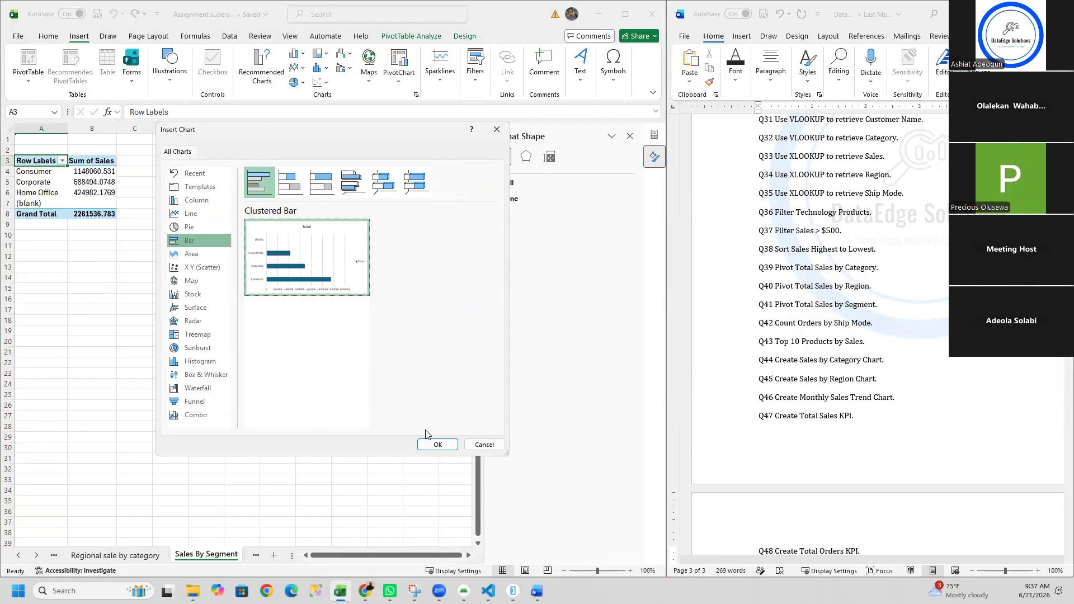
{"action": "left_click", "coordinate": [428, 443]}
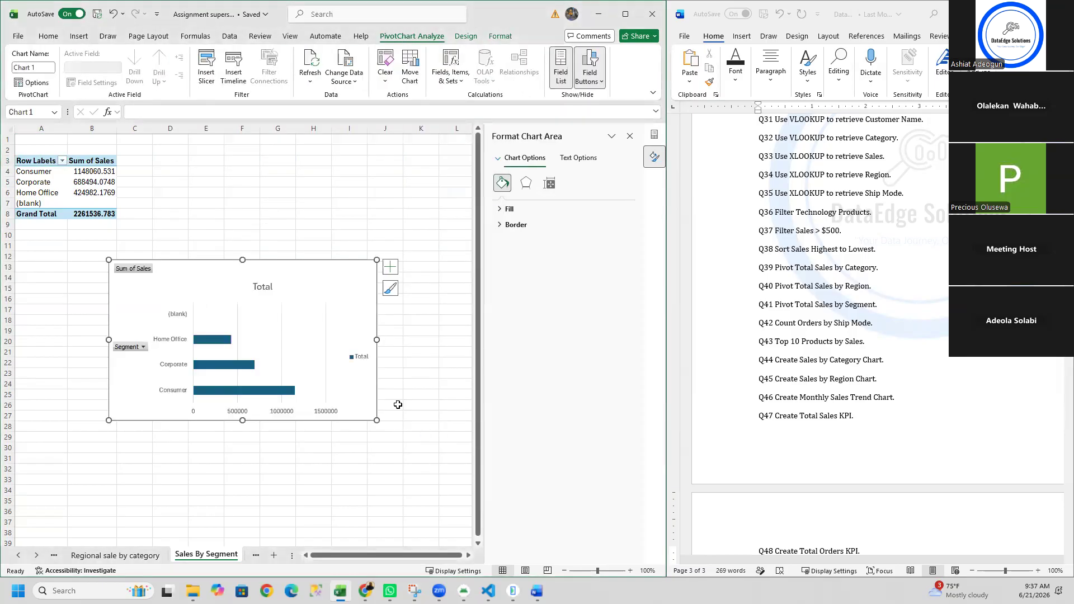
Remove the gridlines and the legend from the segment bar chart
{"action": "left_click", "coordinate": [301, 317]}
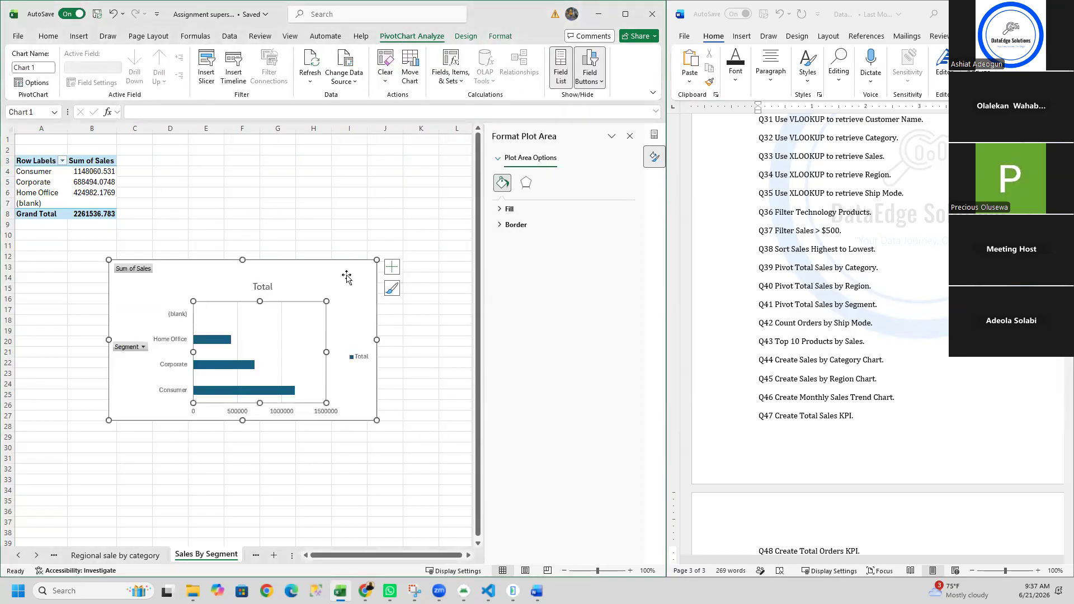
{"action": "left_click", "coordinate": [346, 277]}
{"action": "left_click", "coordinate": [391, 266]}
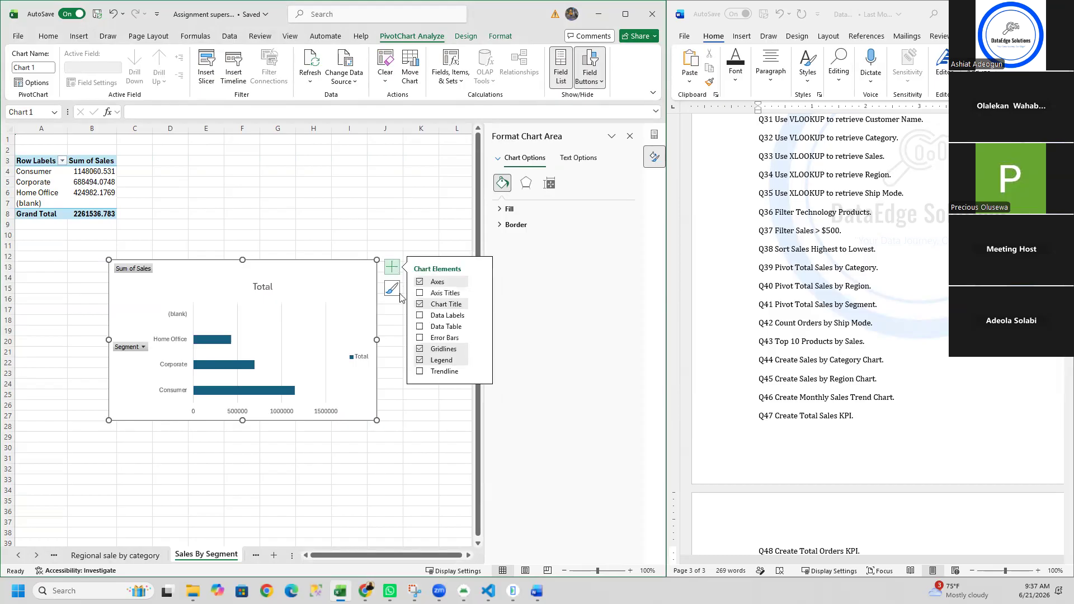
{"action": "left_click", "coordinate": [420, 349]}
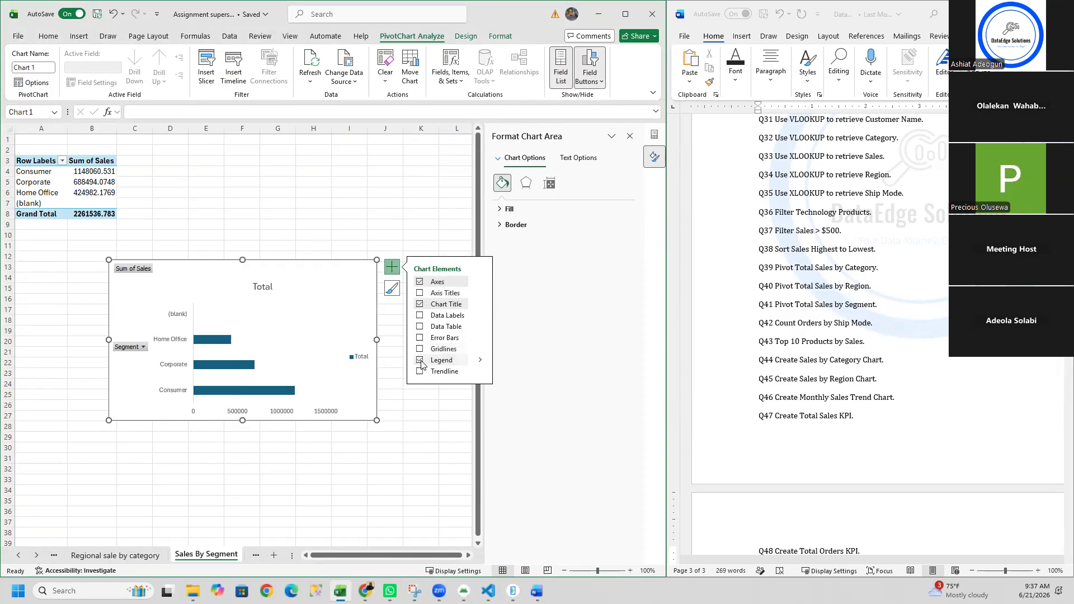
{"action": "left_click", "coordinate": [420, 362]}
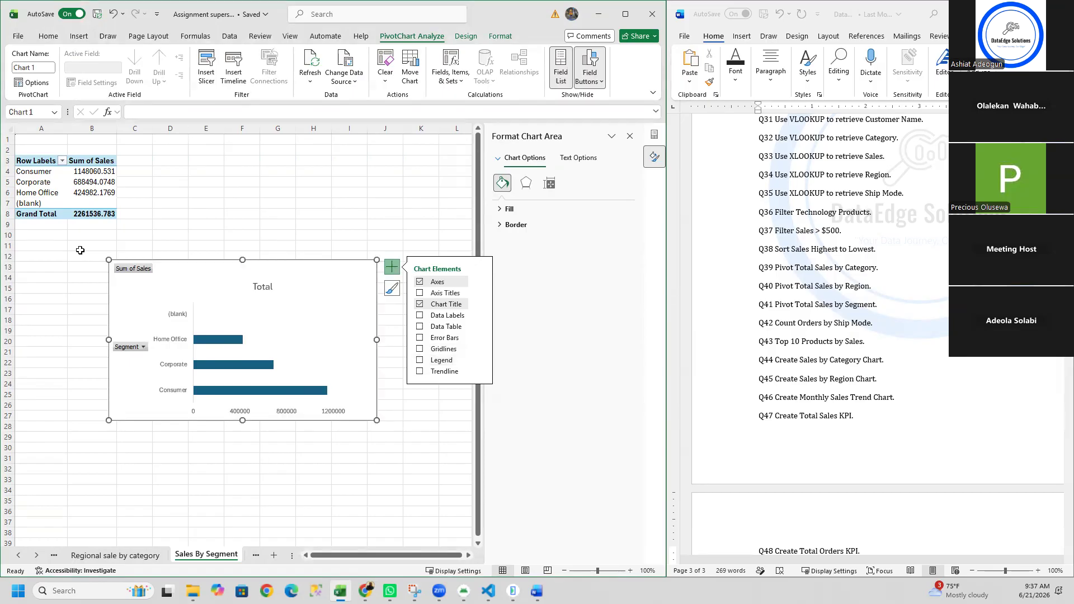
Filter the (blank) entry out of the segment pivot table's row labels
{"action": "left_click", "coordinate": [61, 161]}
{"action": "left_click", "coordinate": [49, 330]}
{"action": "left_click", "coordinate": [54, 333]}
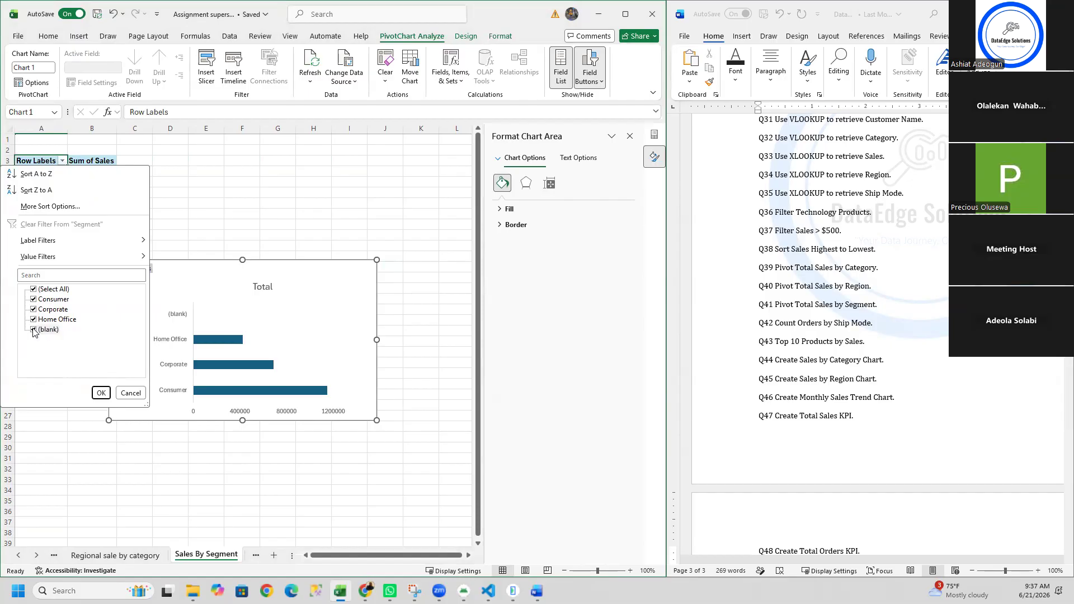
{"action": "left_click", "coordinate": [101, 393]}
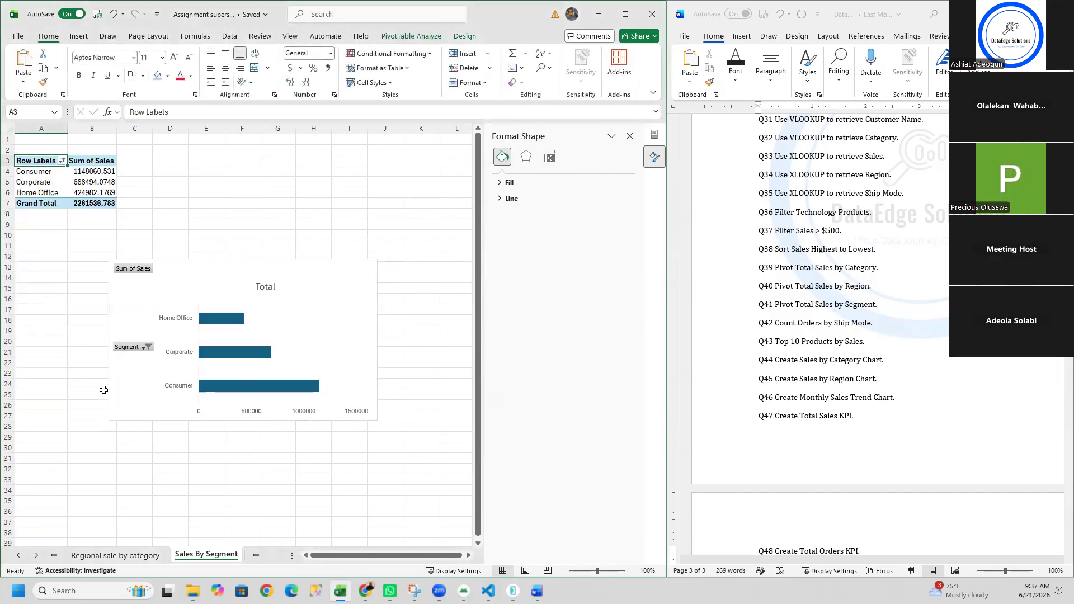
Hide the Segment axis field button and the Sum of Sales value field button on the bar chart
{"action": "right_click", "coordinate": [138, 349]}
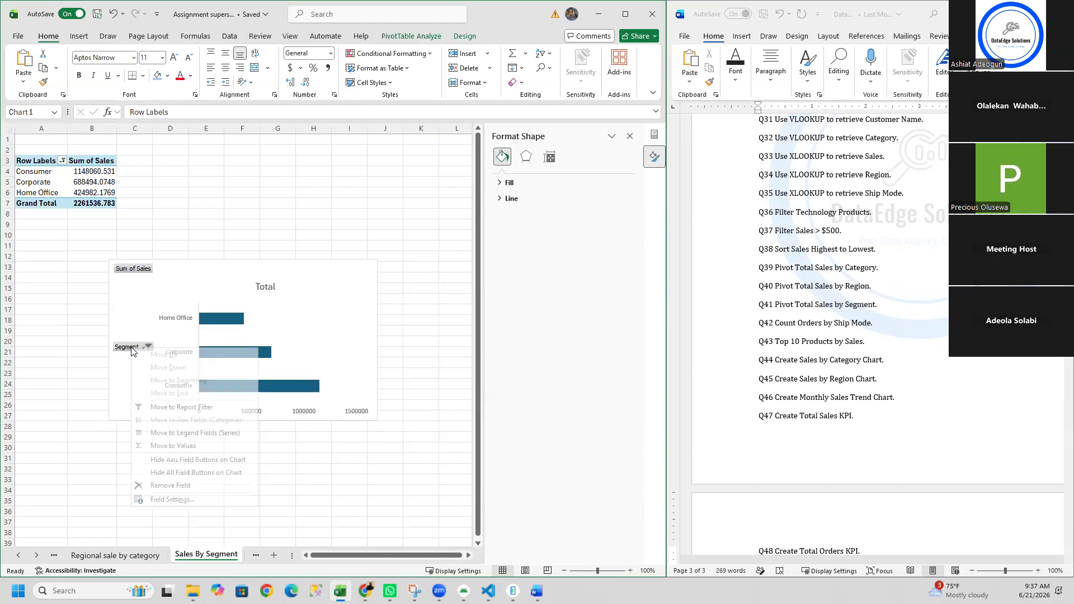
{"action": "left_click", "coordinate": [190, 460]}
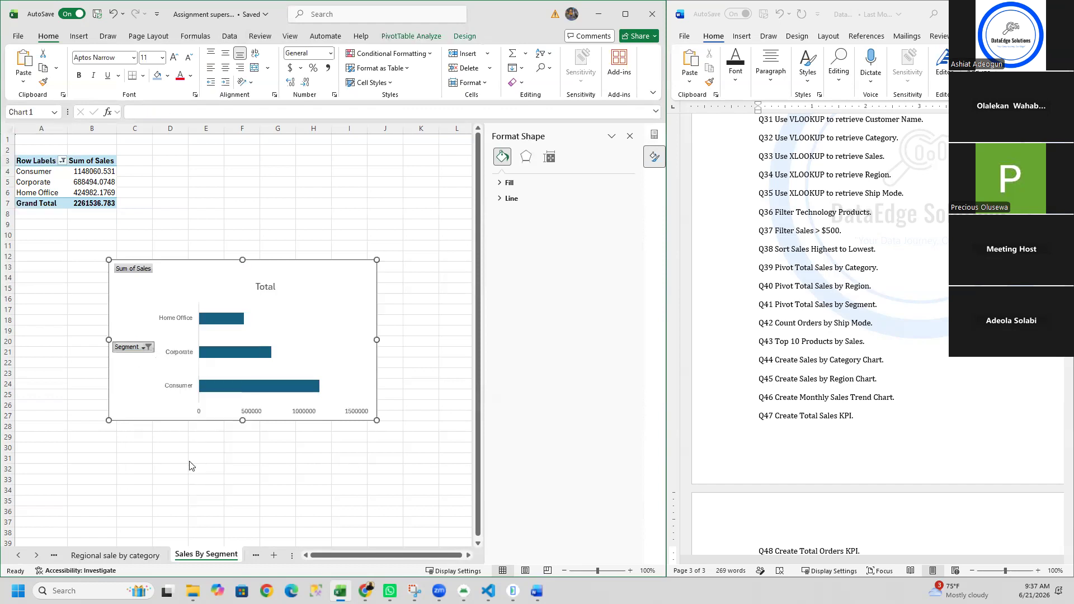
{"action": "left_click", "coordinate": [133, 272]}
{"action": "right_click", "coordinate": [132, 270]}
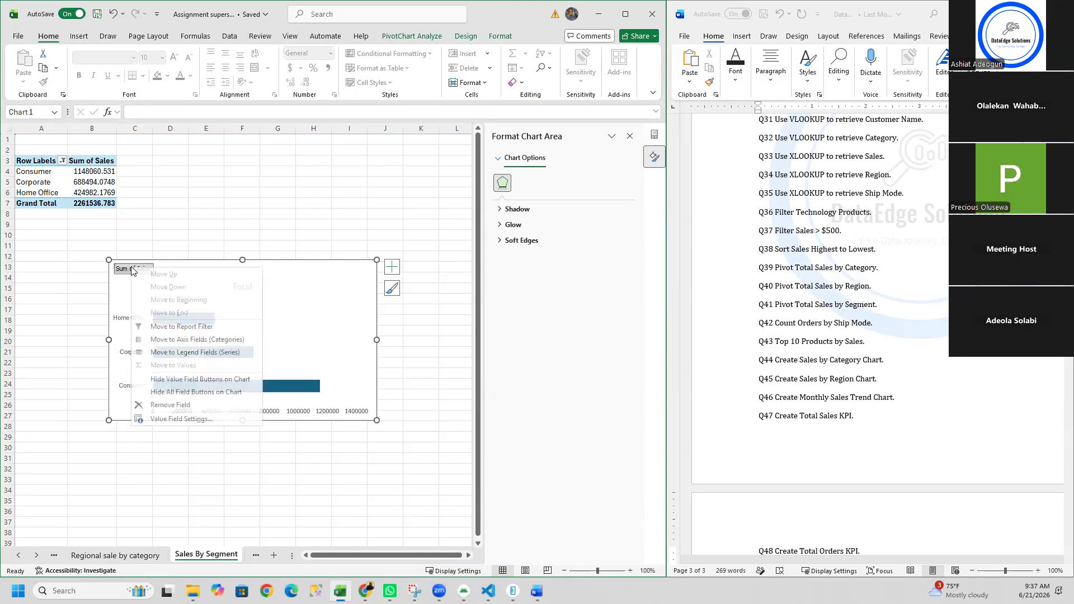
{"action": "left_click", "coordinate": [173, 384]}
Change the segment bar chart's title to "Sales By Segments"
{"action": "left_click", "coordinate": [250, 272]}
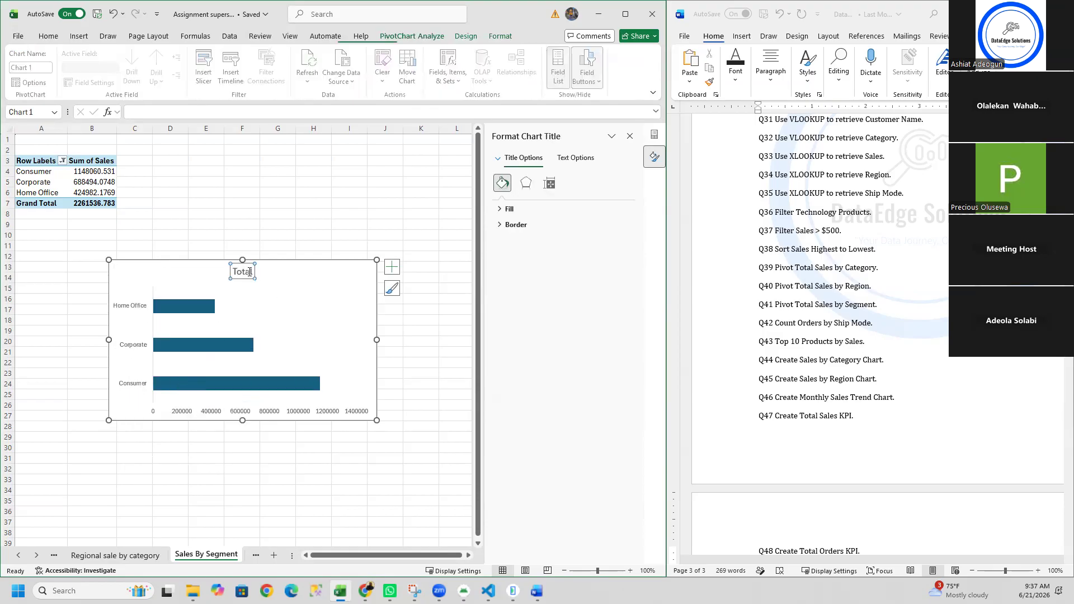
{"action": "left_click", "coordinate": [253, 271]}
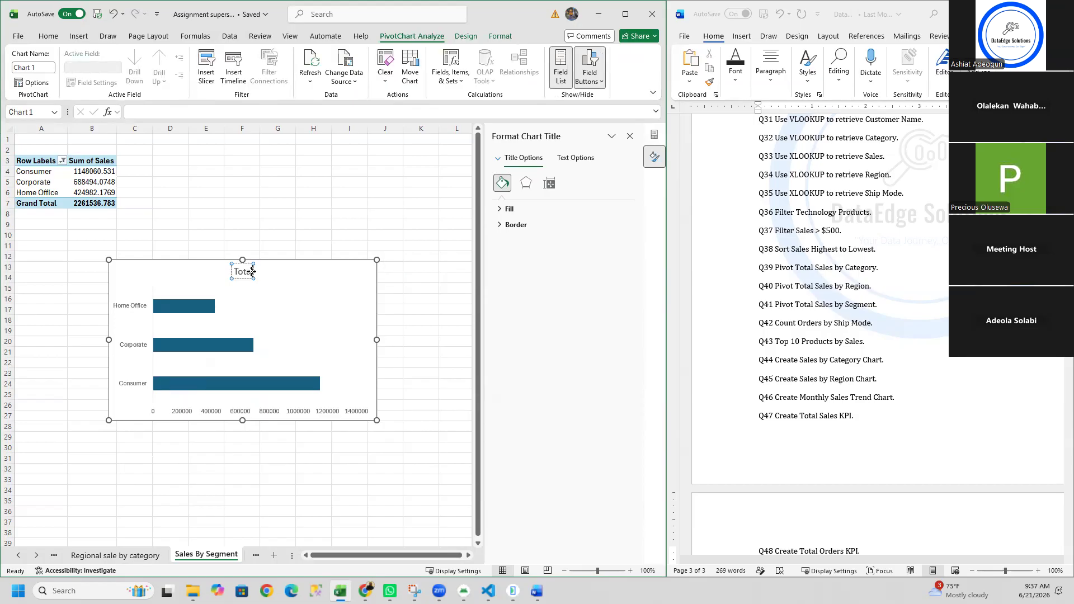
{"action": "key", "text": "BackSpace"}
{"action": "key", "text": "BackSpace"}
{"action": "key", "text": "BackSpace"}
{"action": "key", "text": "BackSpace"}
{"action": "type", "text": "Sales By"}
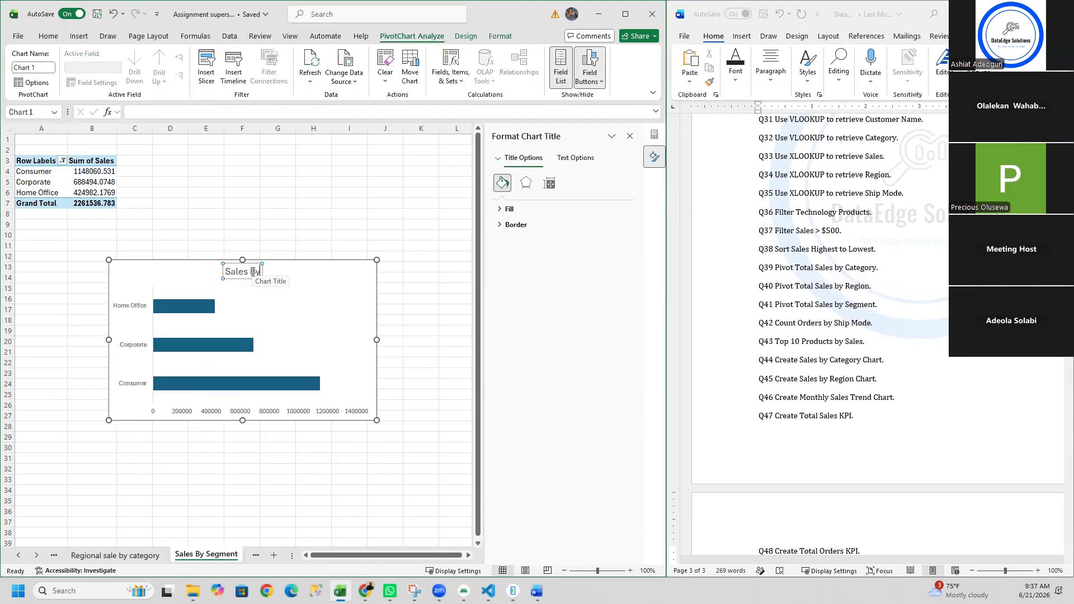
{"action": "type", "text": " Segments"}
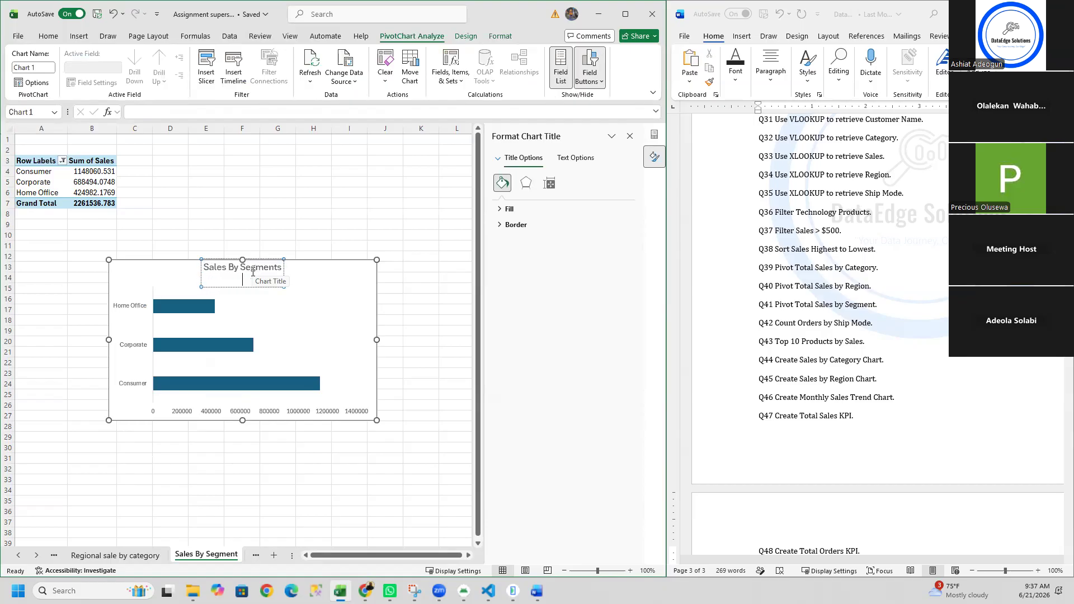
{"action": "left_click", "coordinate": [310, 289]}
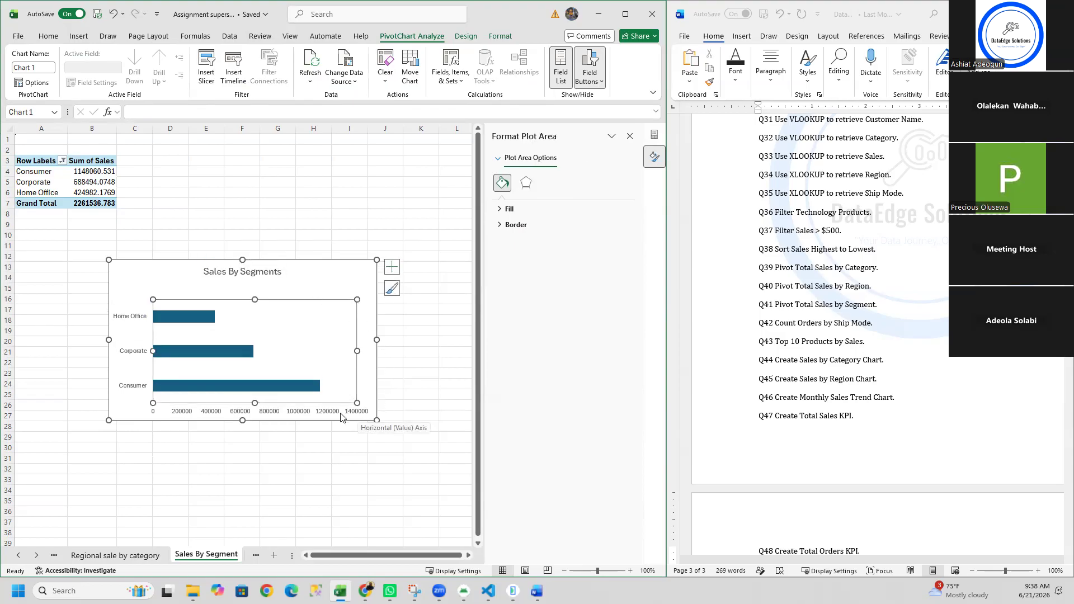
Delete the horizontal value axis from the segment bar chart and deselect the chart
{"action": "right_click", "coordinate": [339, 413]}
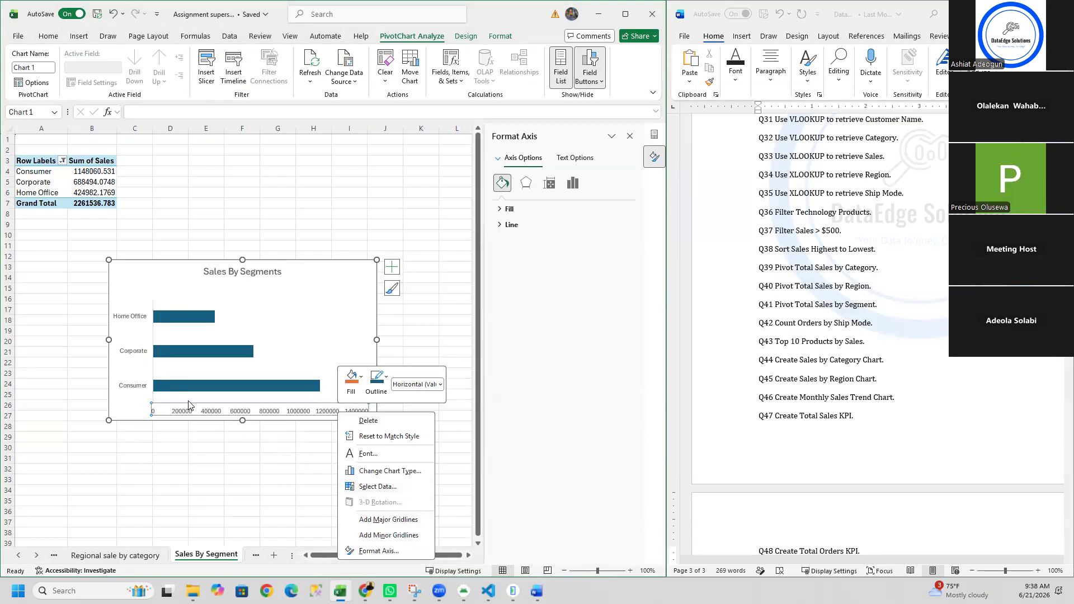
{"action": "left_click", "coordinate": [176, 408]}
{"action": "right_click", "coordinate": [174, 406]}
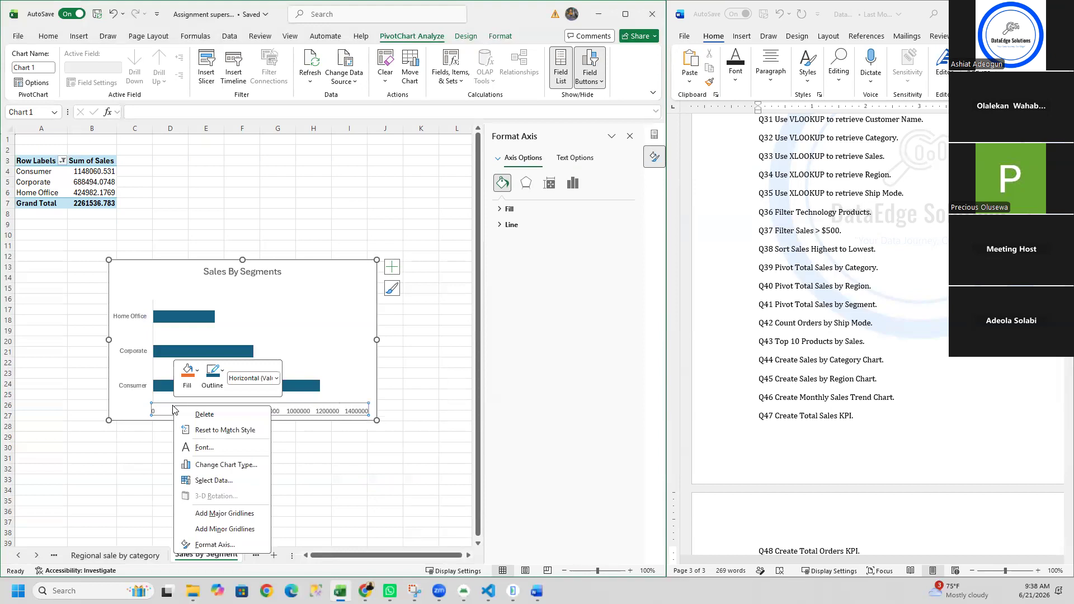
{"action": "left_click", "coordinate": [203, 415]}
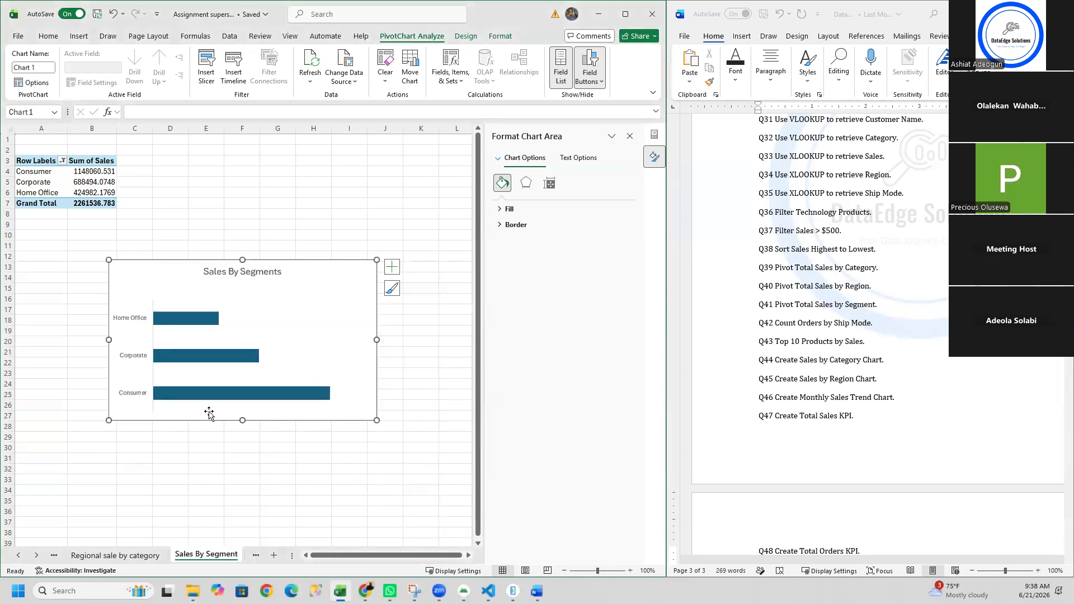
{"action": "left_click", "coordinate": [452, 380]}
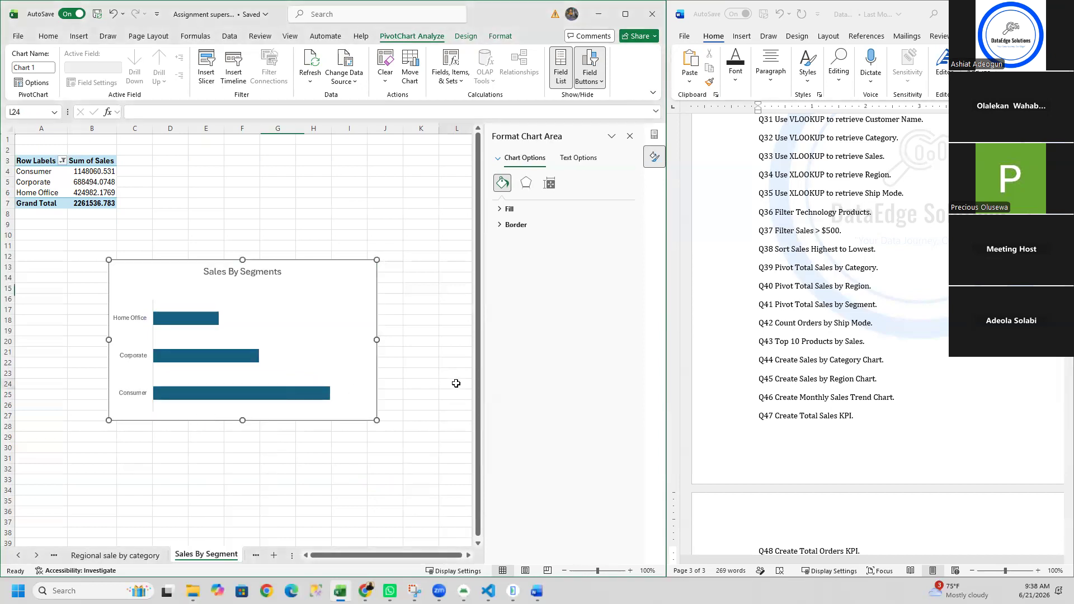
On the Ship Mode By Count Order sheet, filter the (blank) entry out of the pivot table's row labels
{"action": "left_click", "coordinate": [255, 555]}
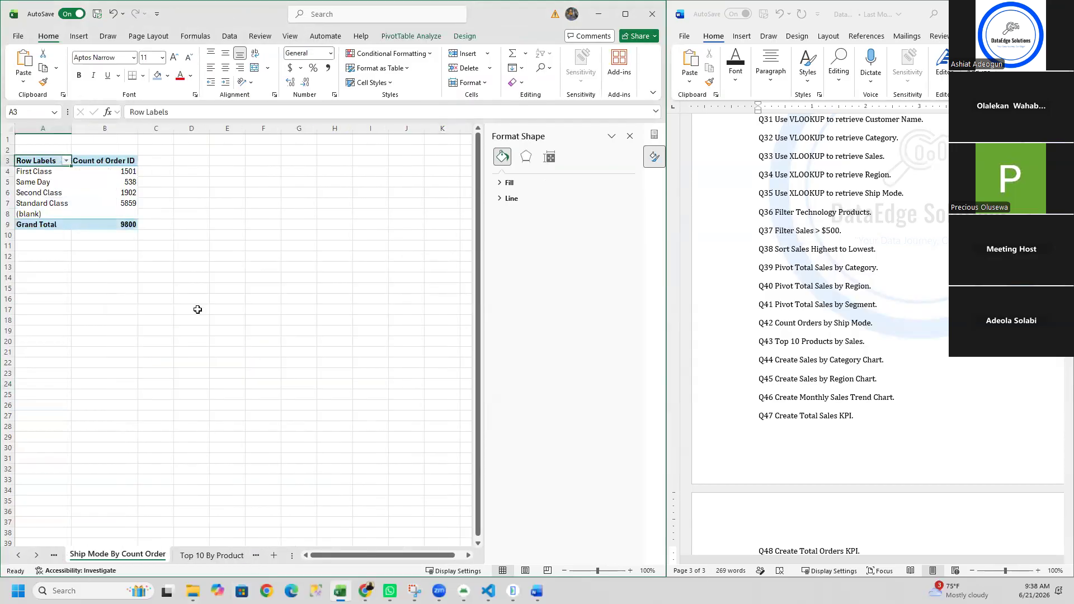
{"action": "left_click", "coordinate": [66, 161]}
{"action": "left_click", "coordinate": [47, 340]}
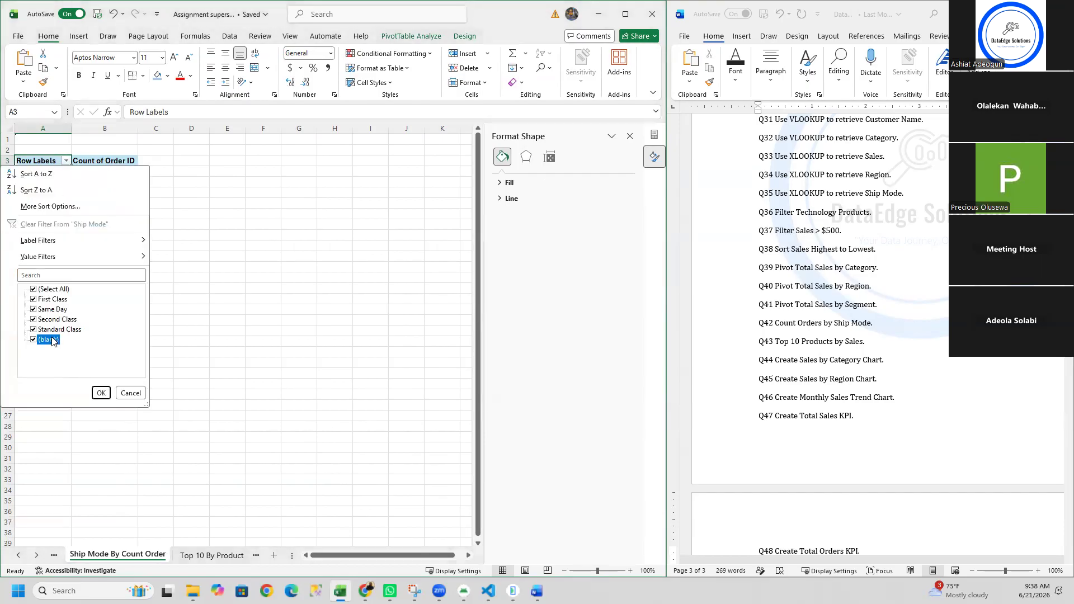
{"action": "left_click", "coordinate": [33, 340]}
{"action": "left_click", "coordinate": [101, 393]}
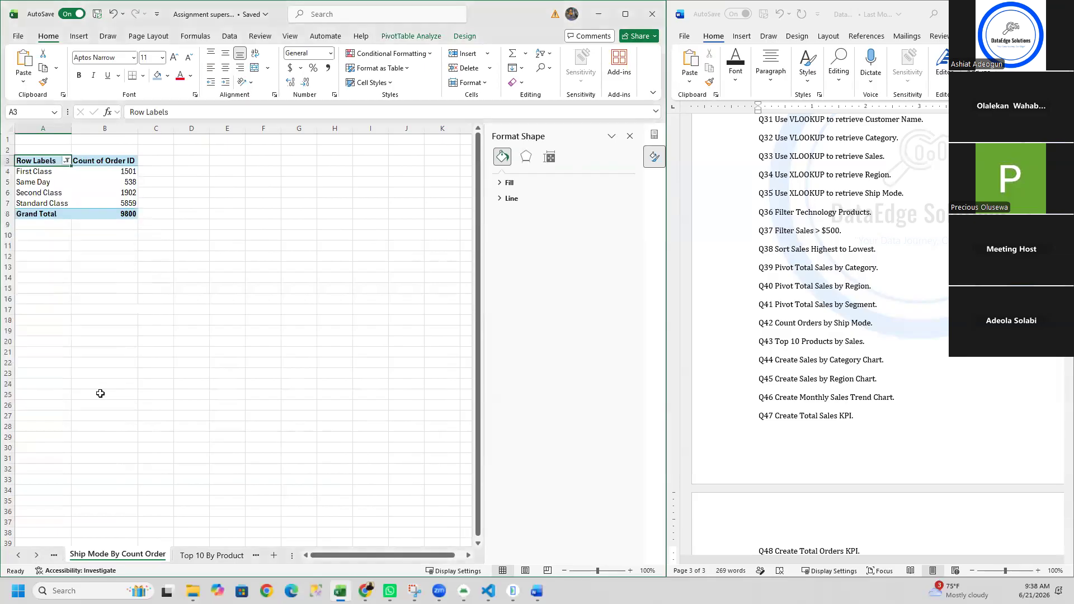
Insert a Pie chart from the ship mode pivot table
{"action": "left_click", "coordinate": [80, 37]}
{"action": "left_click", "coordinate": [259, 60]}
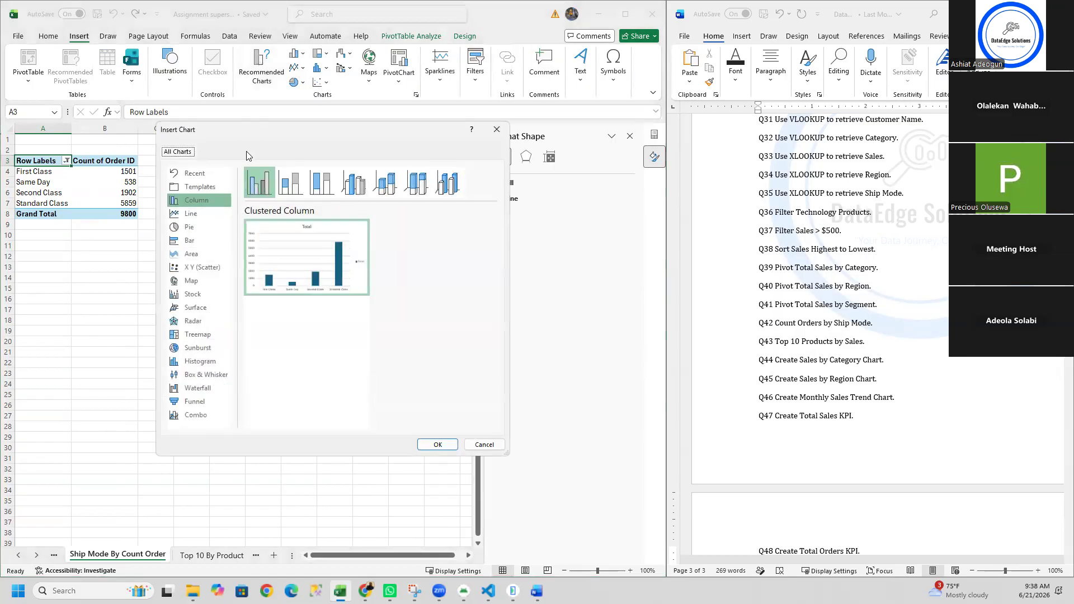
{"action": "left_click", "coordinate": [197, 227]}
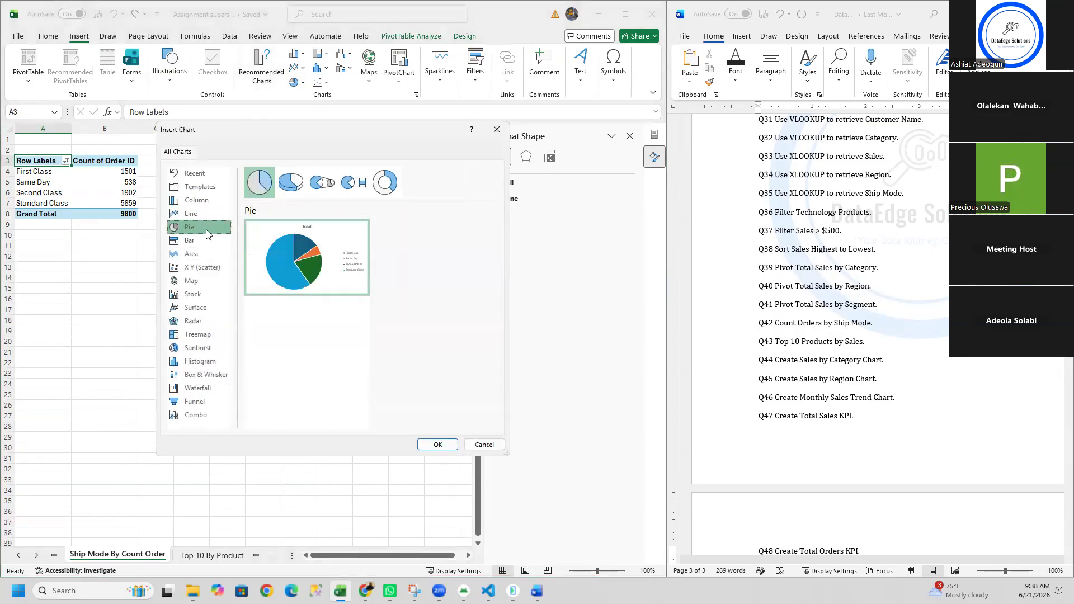
{"action": "mouse_move", "coordinate": [262, 250]}
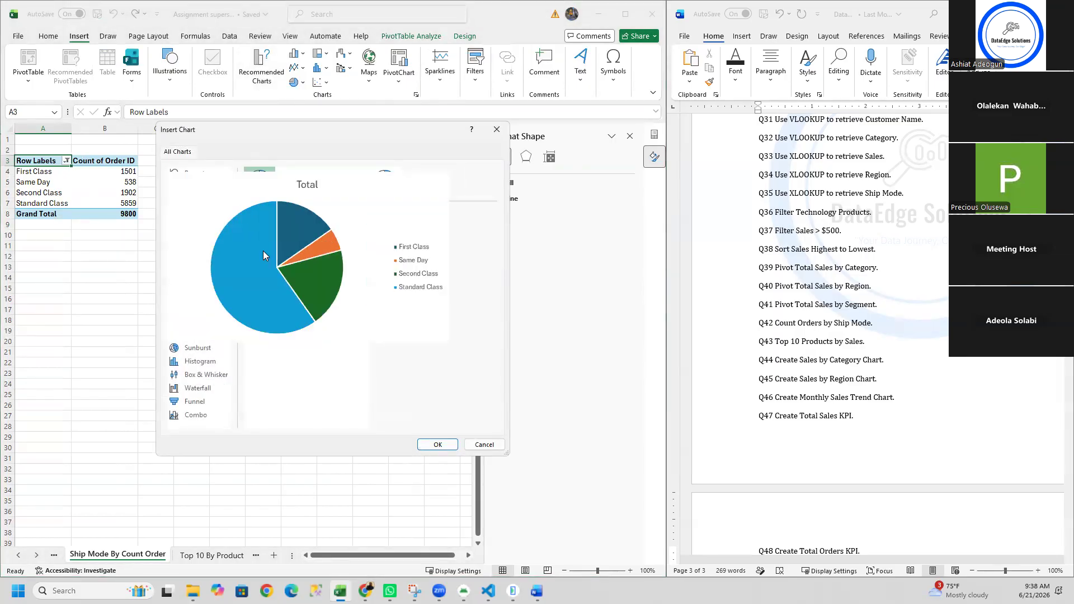
{"action": "left_click", "coordinate": [432, 444]}
Change the ship mode pie chart's title to "ShipMode By CountOrder"
{"action": "left_click", "coordinate": [247, 287]}
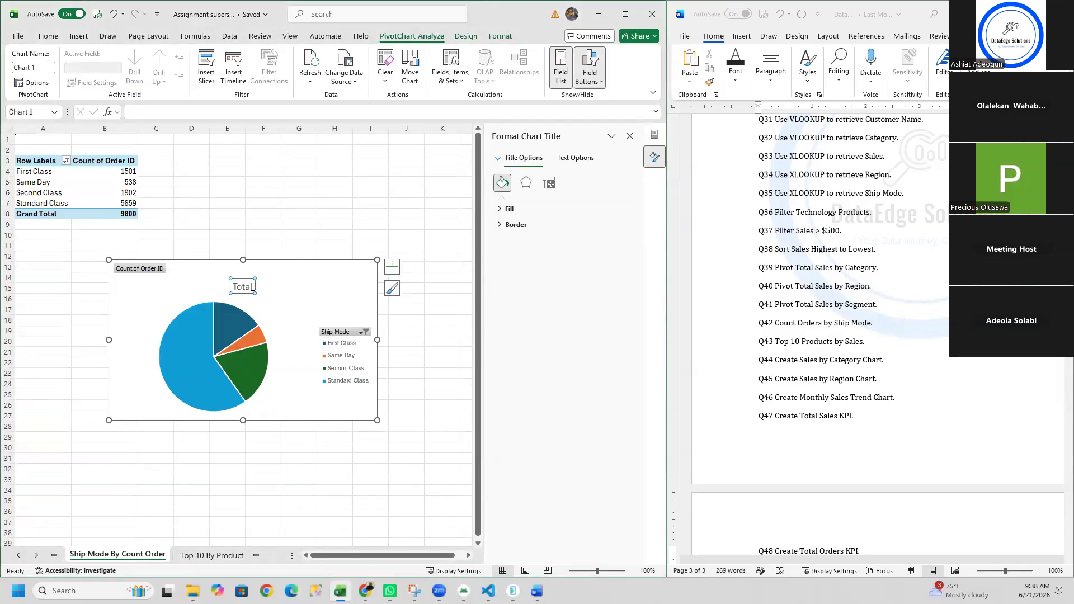
{"action": "key", "text": "BackSpace"}
{"action": "key", "text": "BackSpace"}
{"action": "key", "text": "BackSpace"}
{"action": "key", "text": "BackSpace"}
{"action": "key", "text": "BackSpace"}
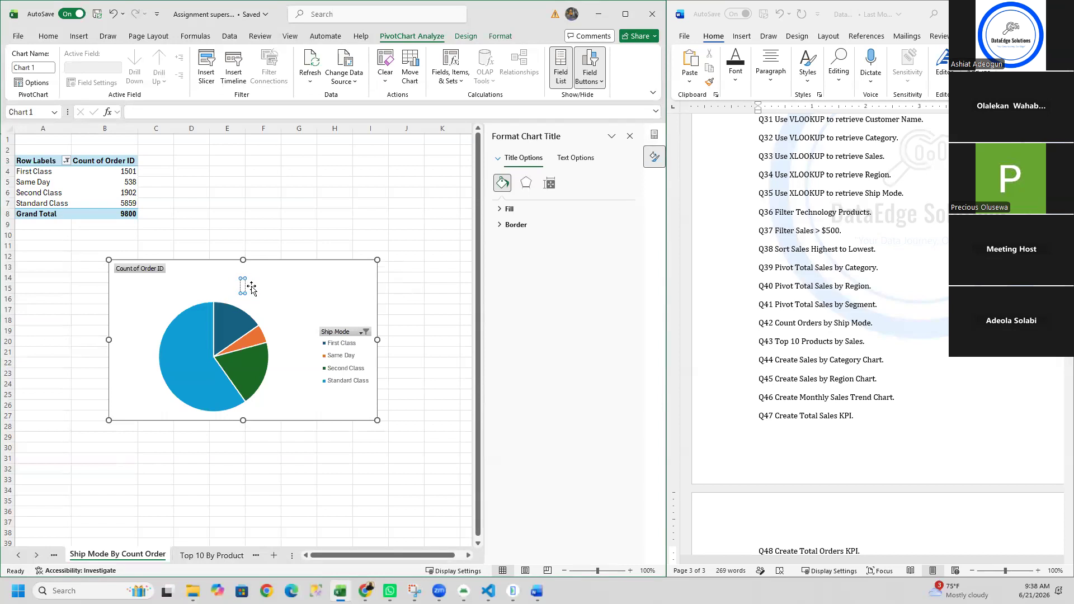
{"action": "type", "text": "ShipMode"}
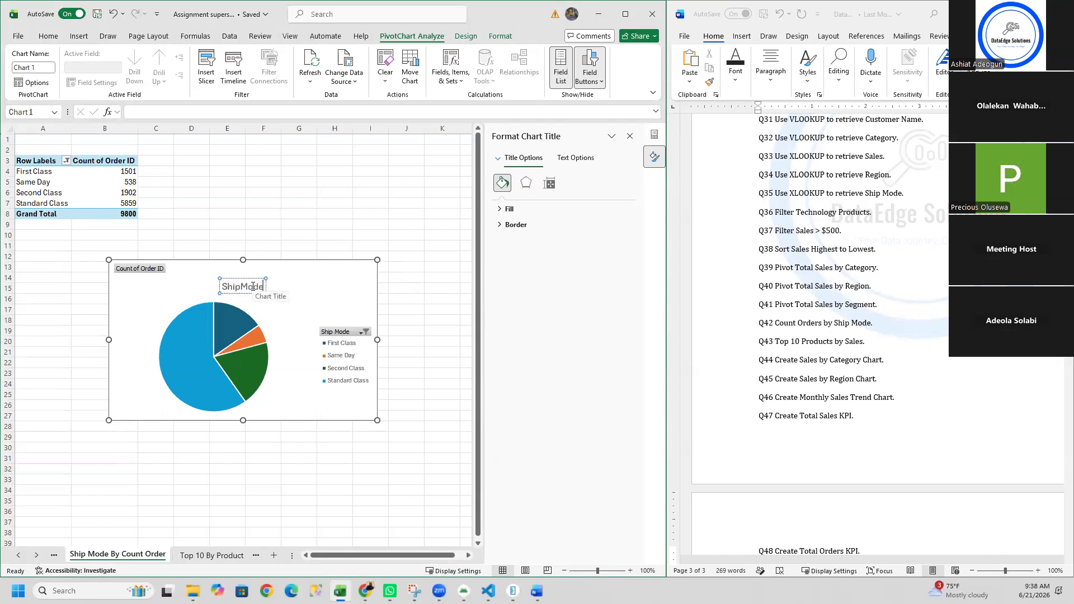
{"action": "type", "text": " By Count"}
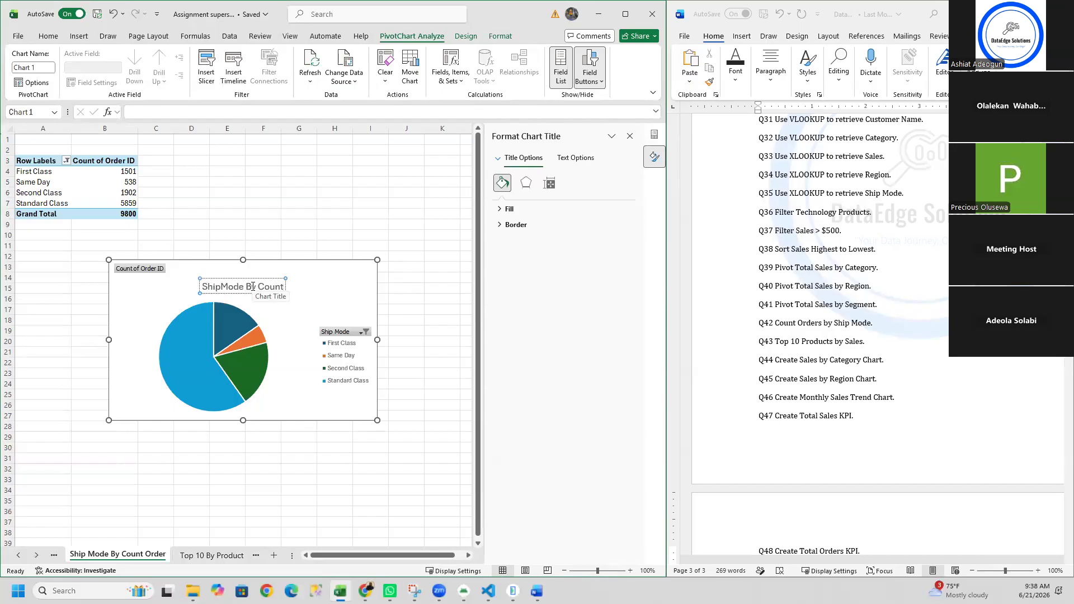
{"action": "type", "text": "Order"}
{"action": "key", "text": "Return"}
{"action": "left_click", "coordinate": [226, 205]}
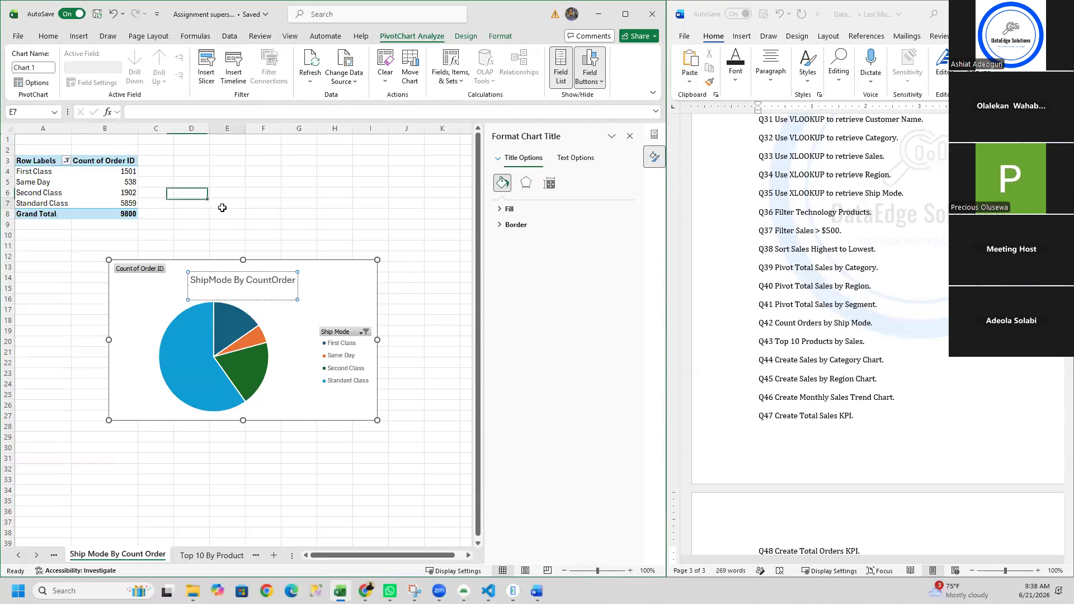
Hide the Count of Order ID value field button on the ship mode pie chart
{"action": "left_click", "coordinate": [144, 273]}
{"action": "right_click", "coordinate": [145, 272]}
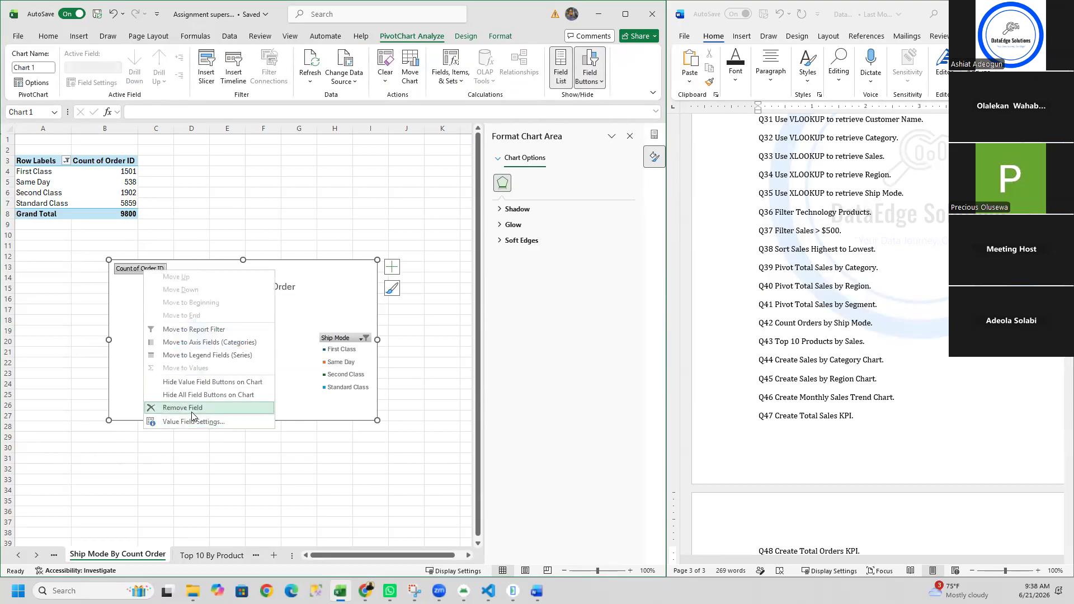
{"action": "left_click", "coordinate": [195, 382]}
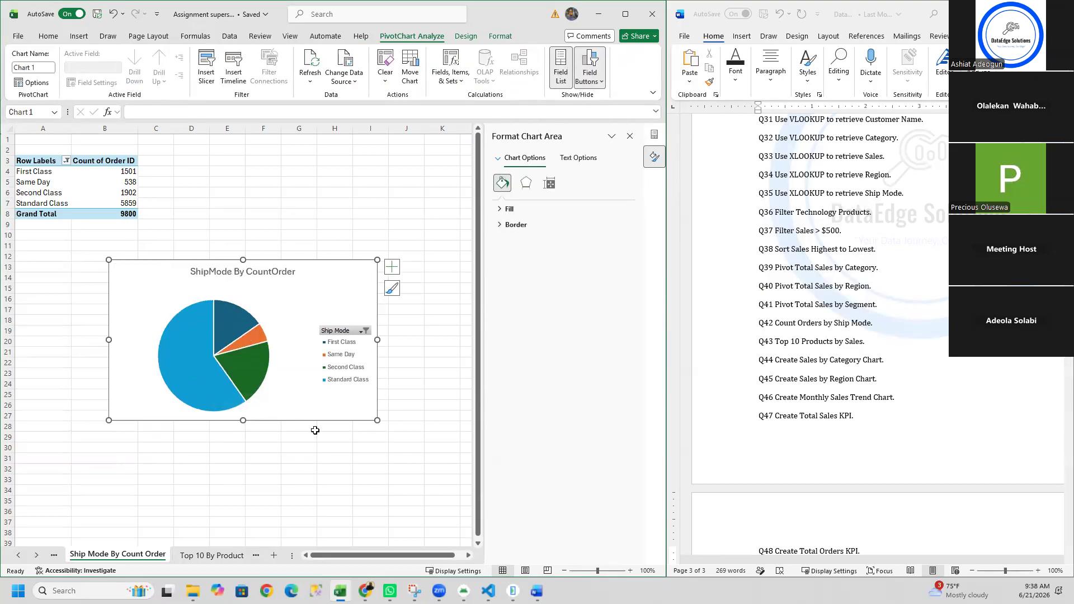
Add data labels to the ShipMode By CountOrder pie chart
{"action": "left_click", "coordinate": [391, 266]}
{"action": "left_click", "coordinate": [420, 293]}
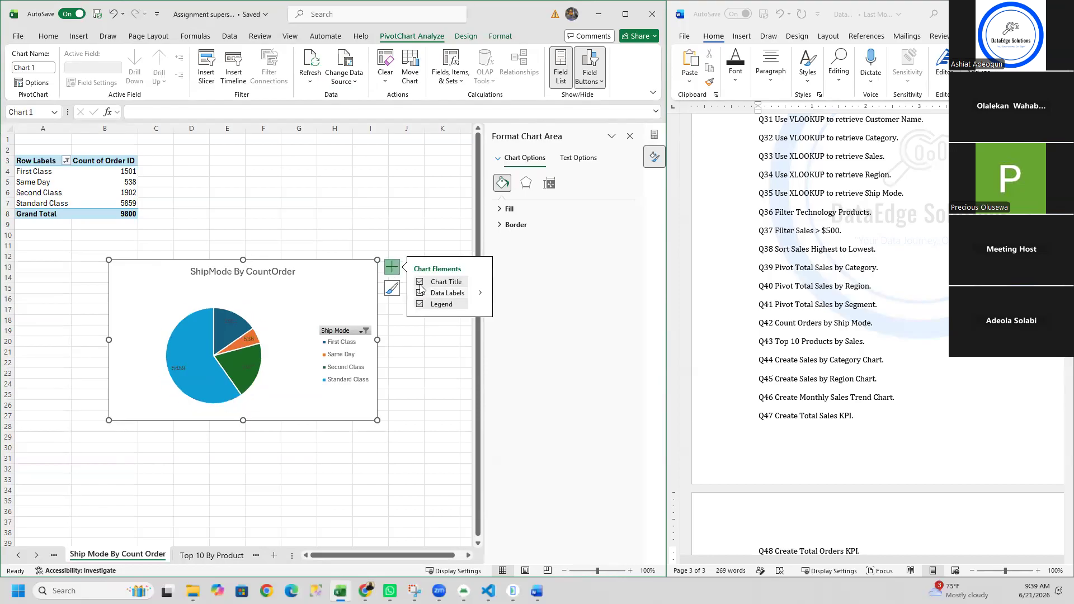
{"action": "left_click", "coordinate": [250, 367]}
{"action": "left_click", "coordinate": [249, 366]}
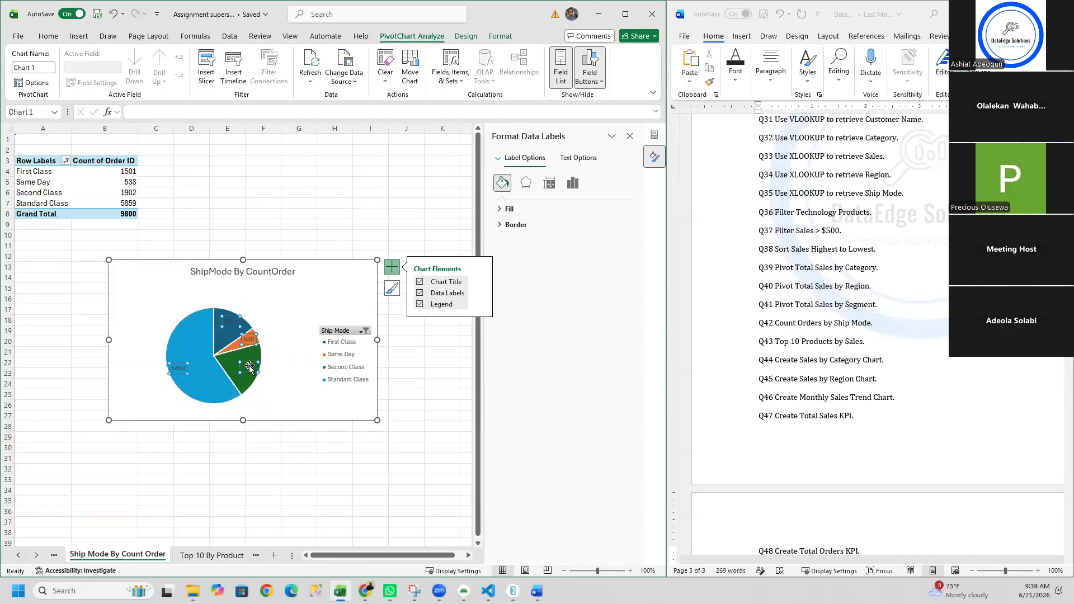
{"action": "left_click", "coordinate": [249, 368]}
{"action": "left_click", "coordinate": [301, 392]}
{"action": "left_click", "coordinate": [302, 440]}
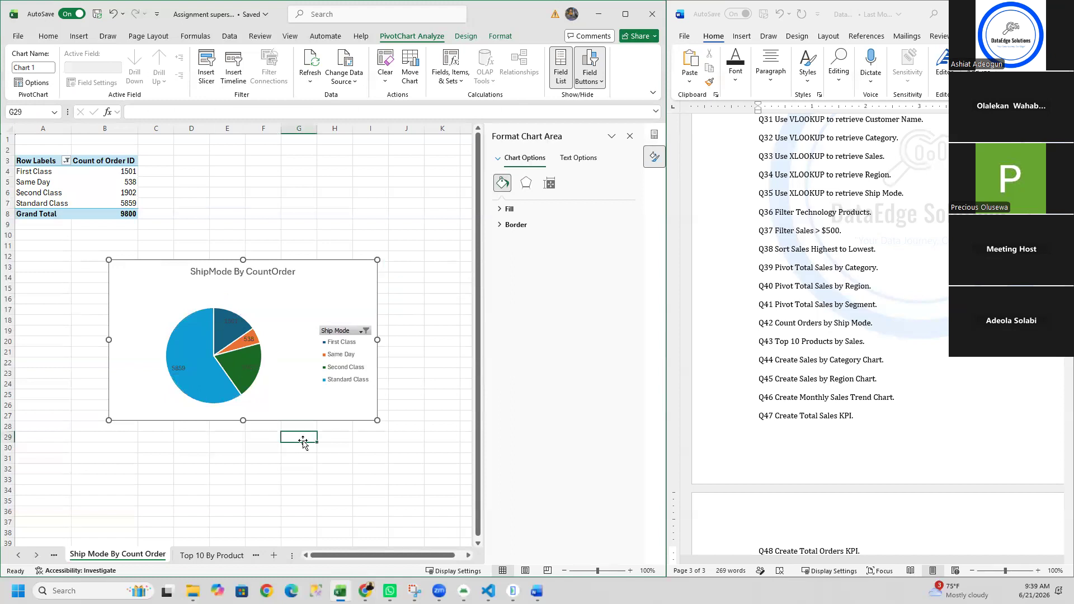
On the Top 10 By Product sheet, try a Clustered Column chart of the top products' sum of sales
{"action": "left_click", "coordinate": [217, 556]}
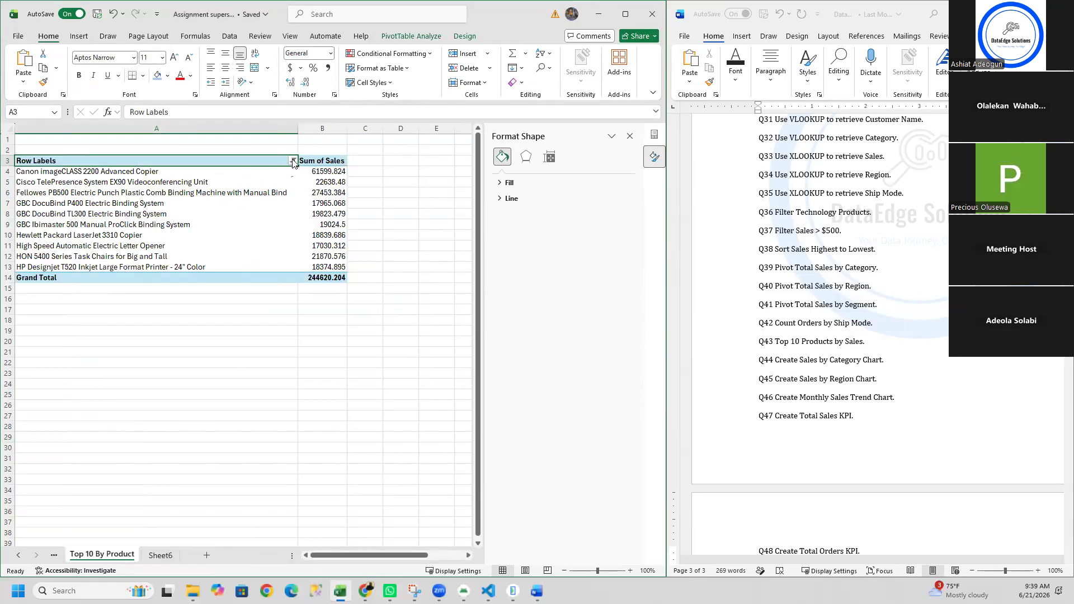
{"action": "left_click", "coordinate": [293, 162]}
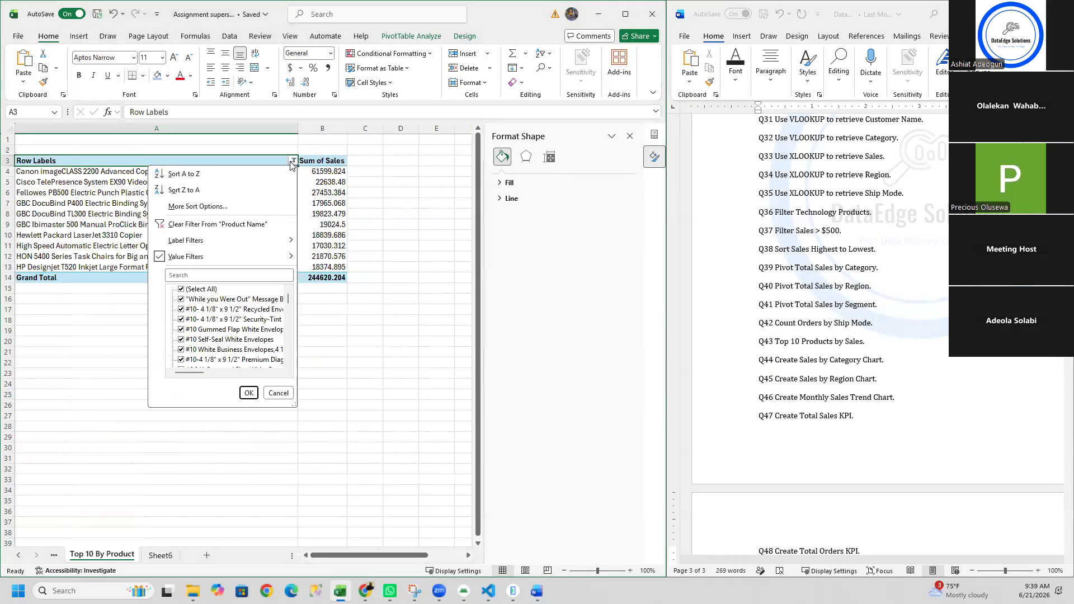
{"action": "left_click", "coordinate": [137, 291]}
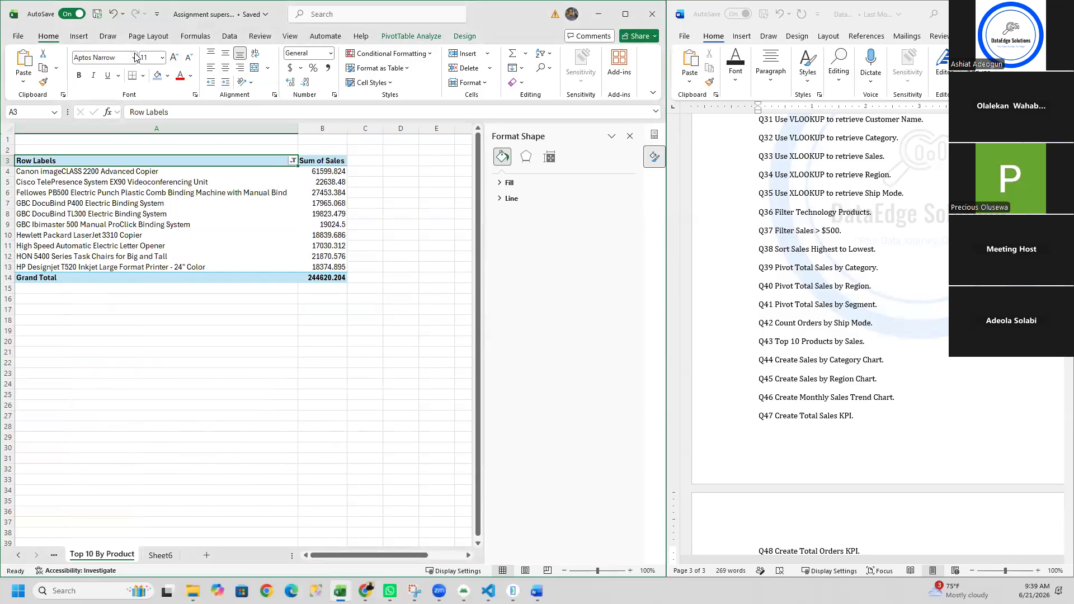
{"action": "left_click", "coordinate": [80, 37]}
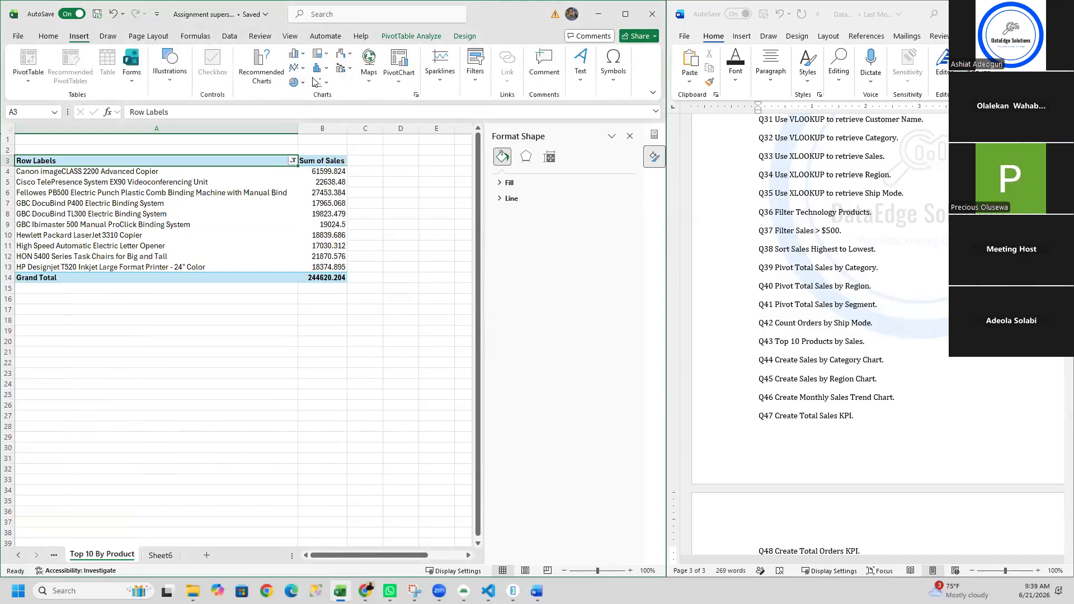
{"action": "left_click", "coordinate": [270, 78]}
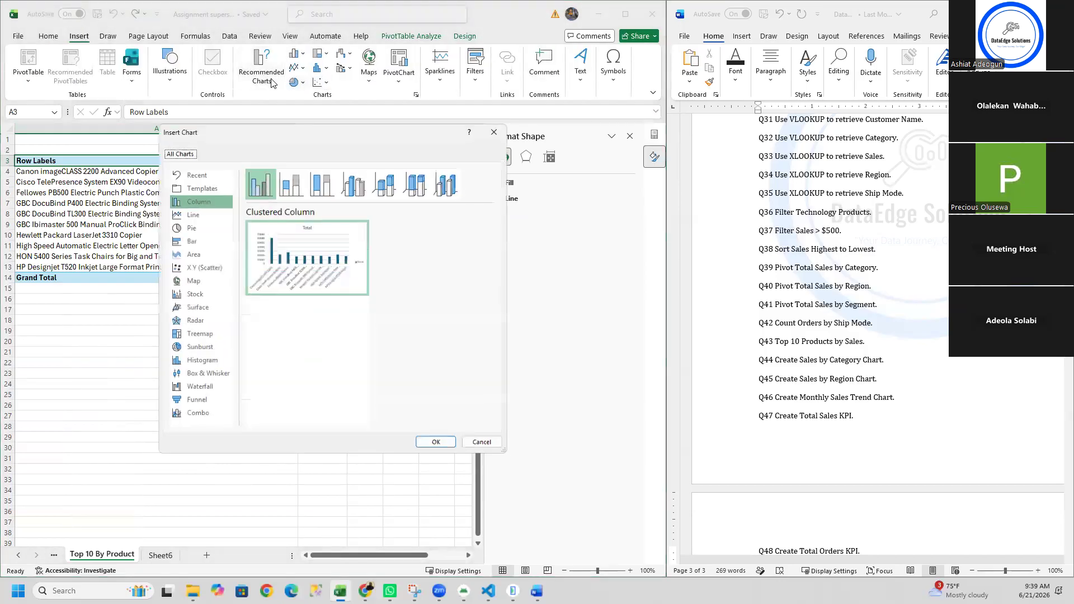
{"action": "mouse_move", "coordinate": [344, 268]}
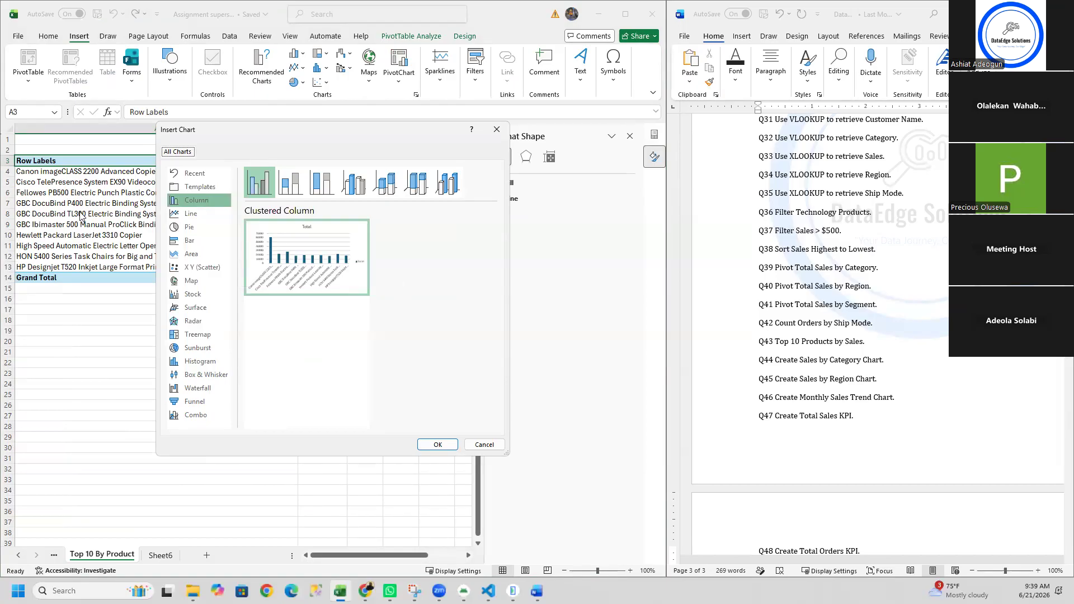
{"action": "left_click", "coordinate": [481, 444]}
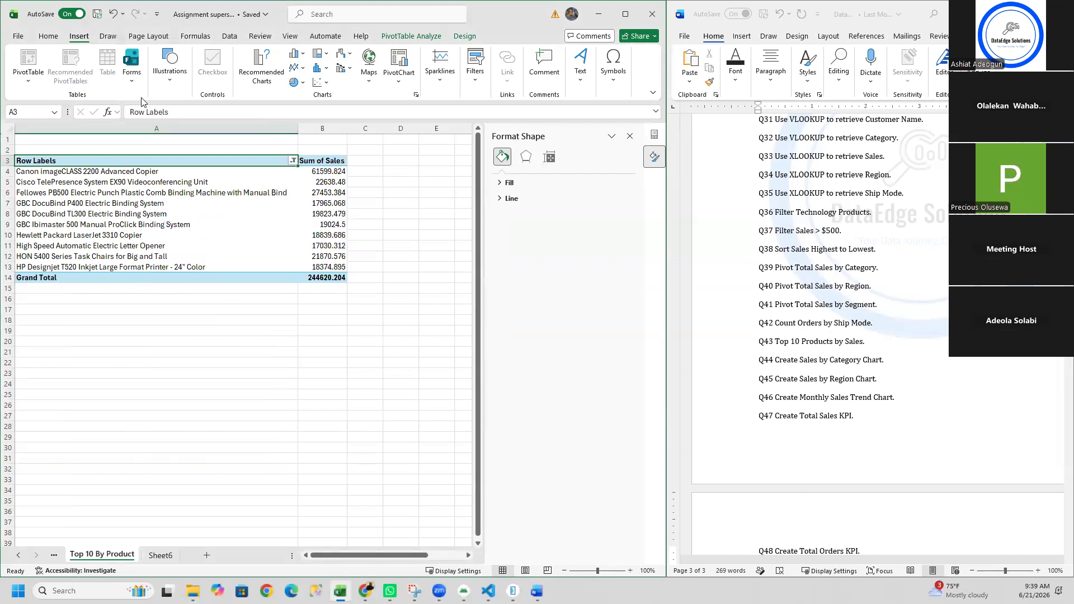
{"action": "left_click", "coordinate": [257, 78]}
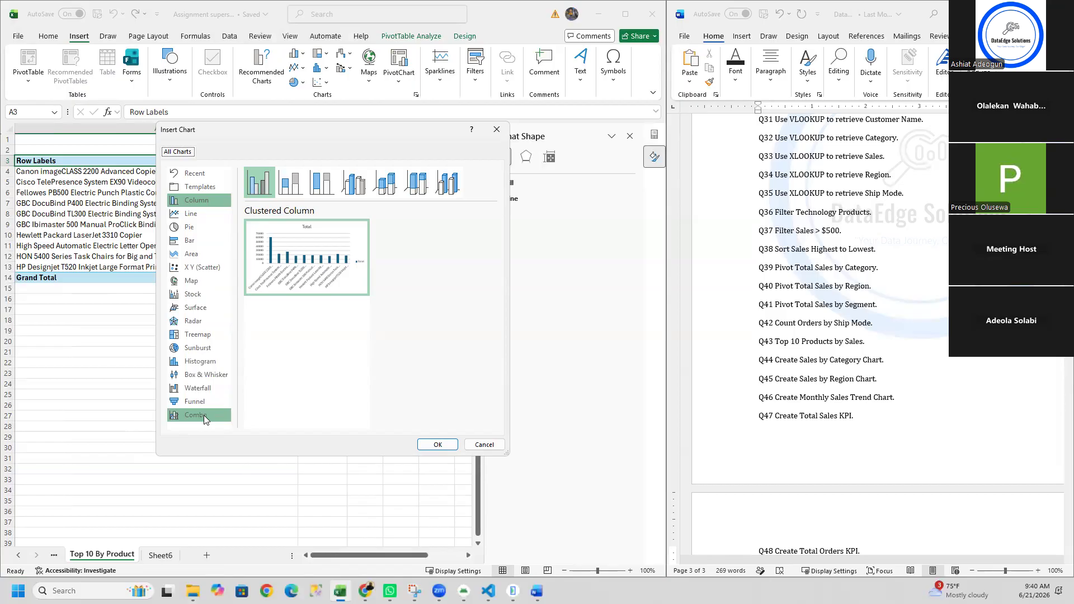
{"action": "left_click", "coordinate": [436, 444]}
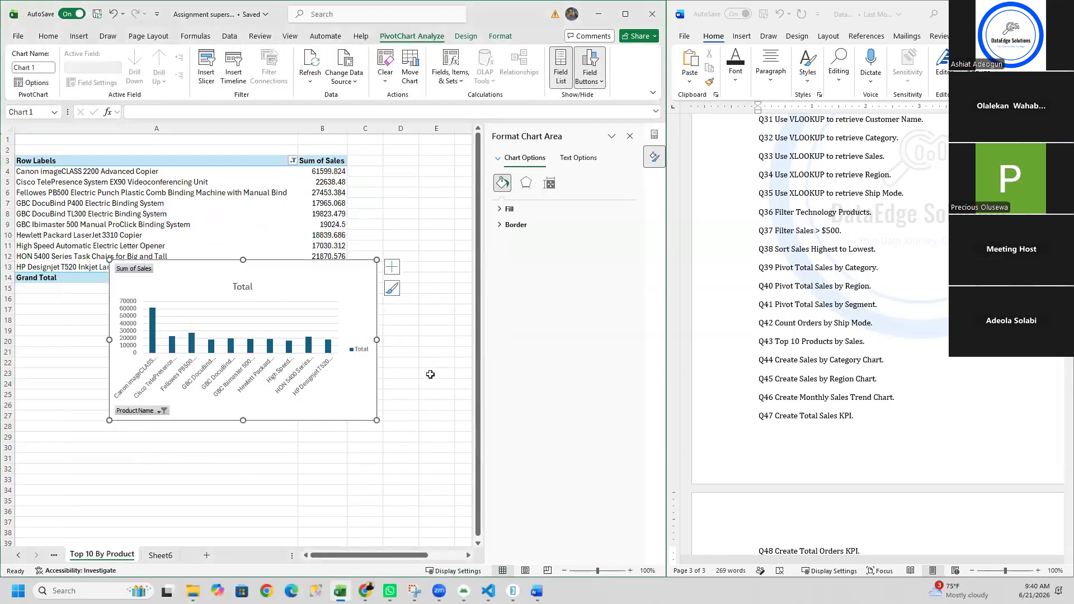
{"action": "key", "text": "Delete"}
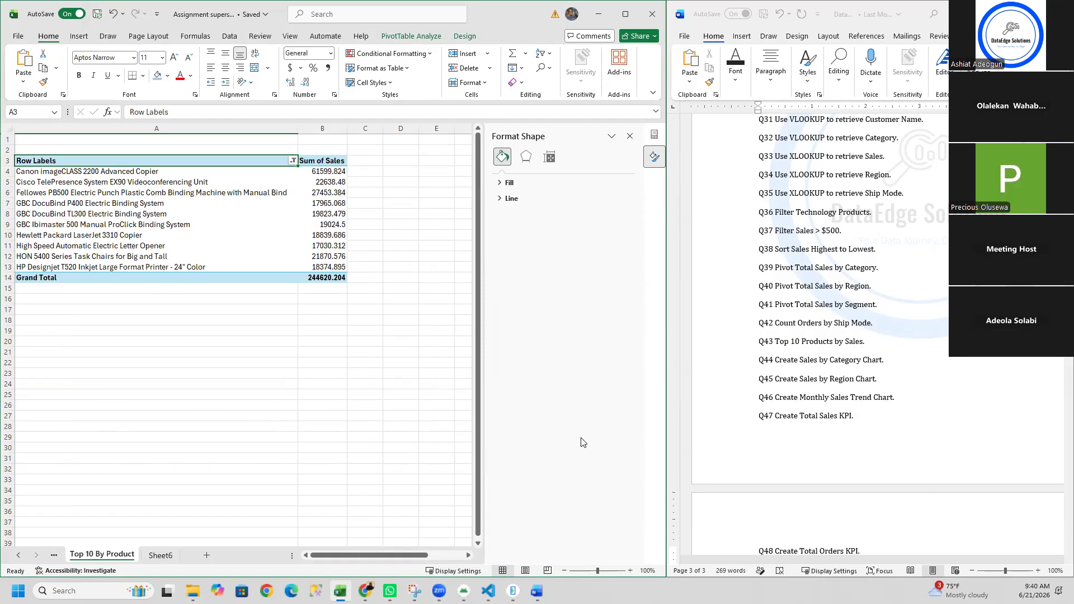
Examine the available fields of the empty pivot table on Sheet6, widening its field list
{"action": "left_click", "coordinate": [161, 555]}
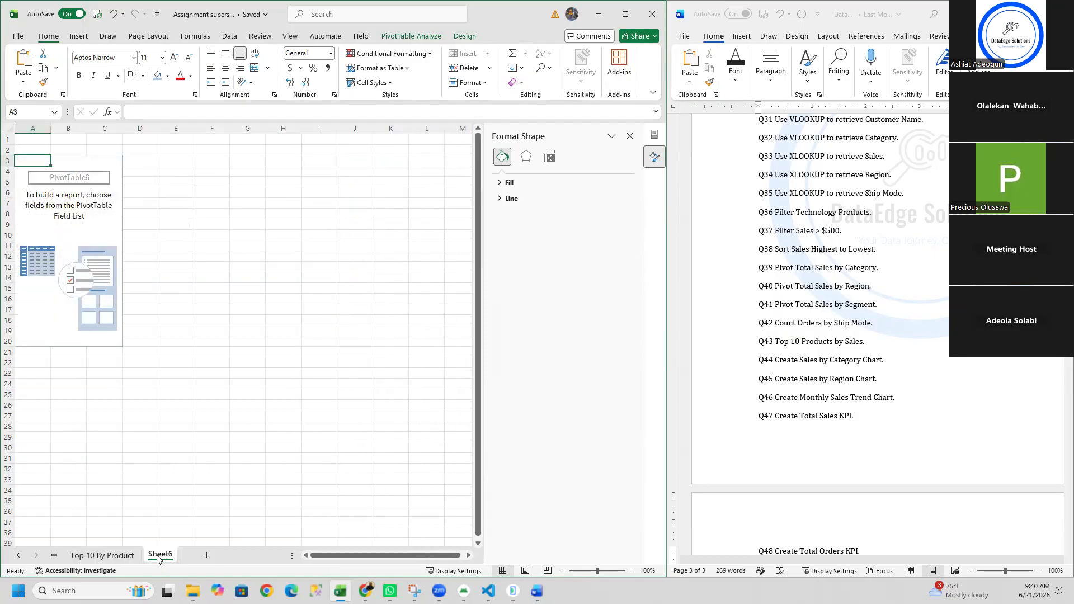
{"action": "left_click", "coordinate": [103, 210]}
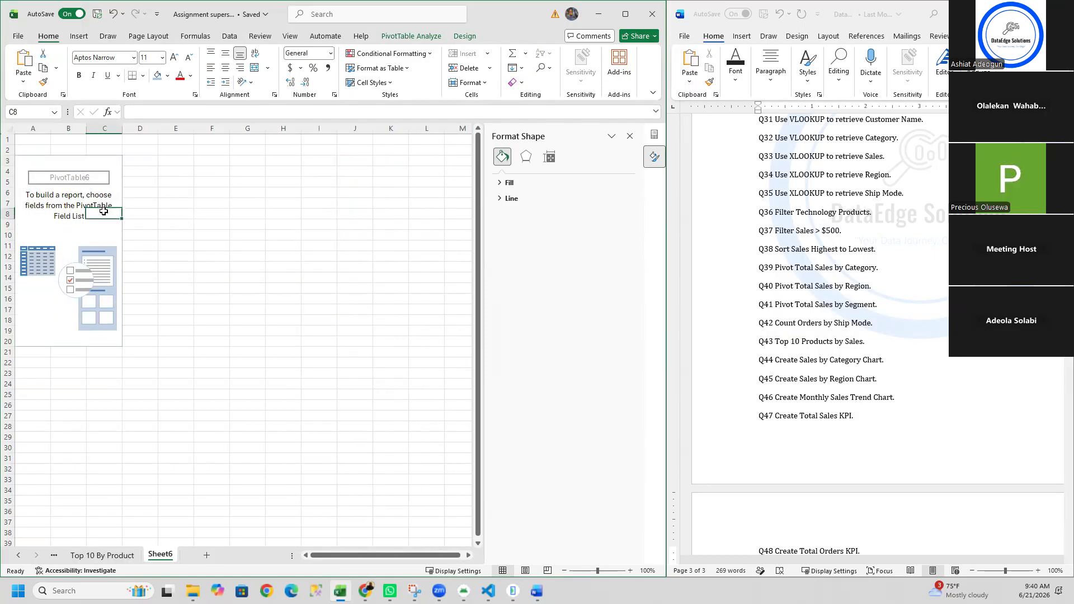
{"action": "left_click", "coordinate": [96, 227]}
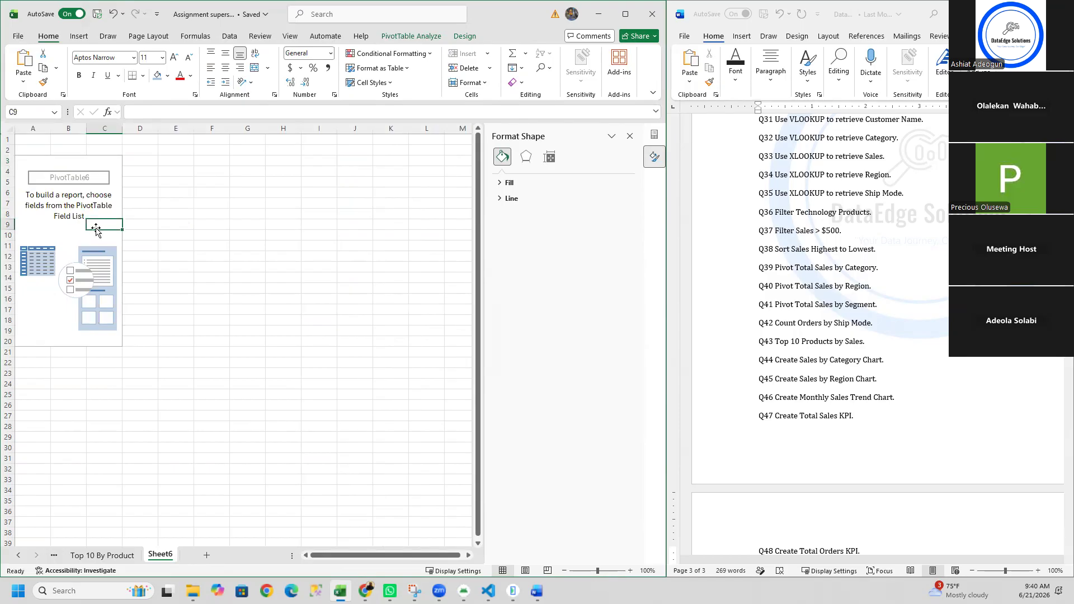
{"action": "left_click", "coordinate": [629, 137]}
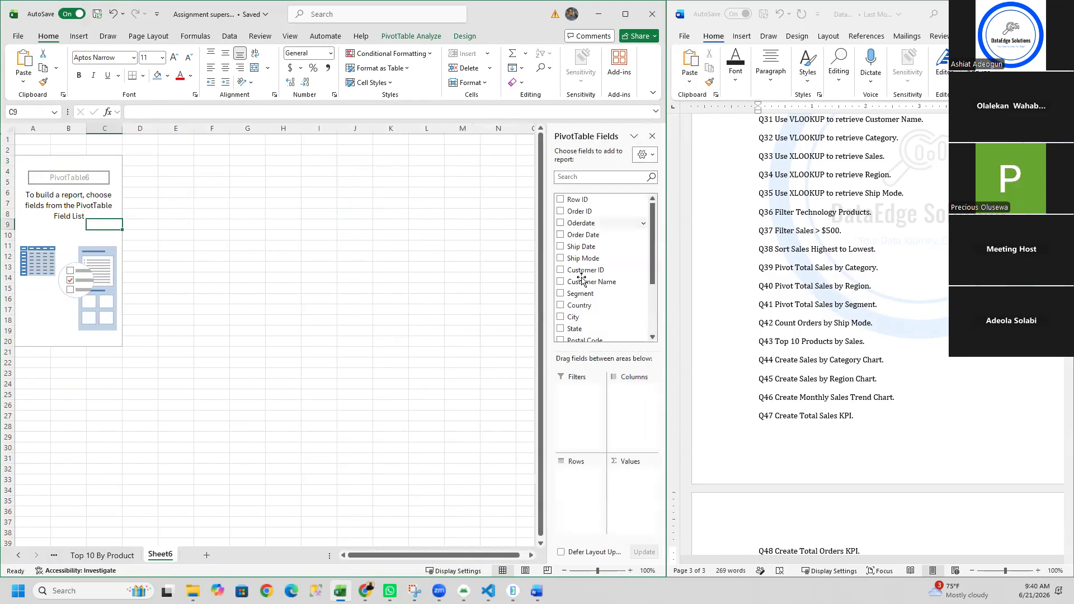
{"action": "left_click_drag", "start_coordinate": [546, 300], "coordinate": [468, 301]}
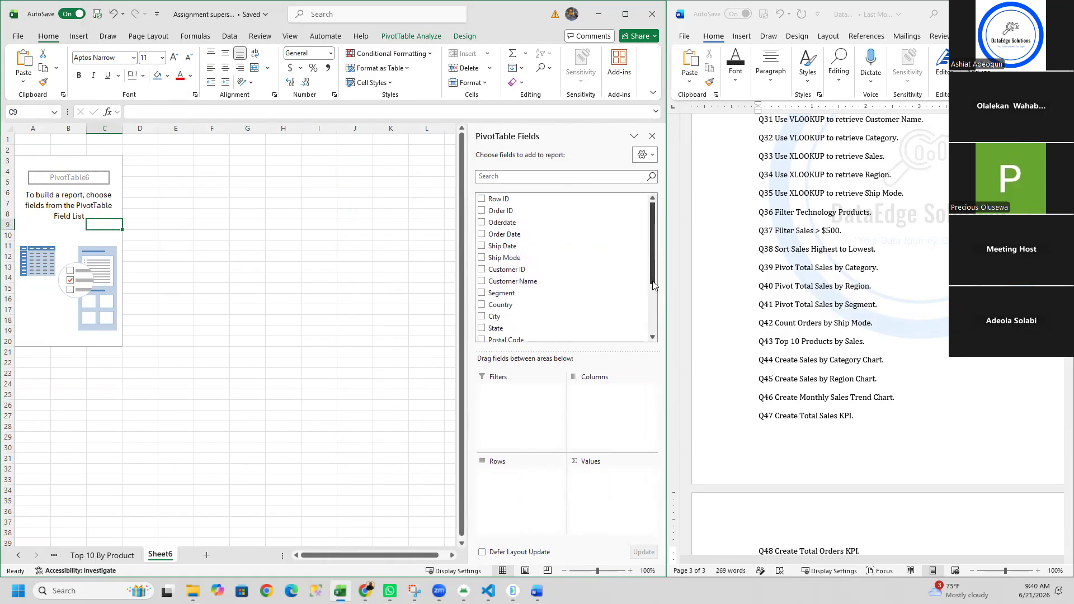
{"action": "left_click_drag", "start_coordinate": [653, 285], "coordinate": [653, 314]}
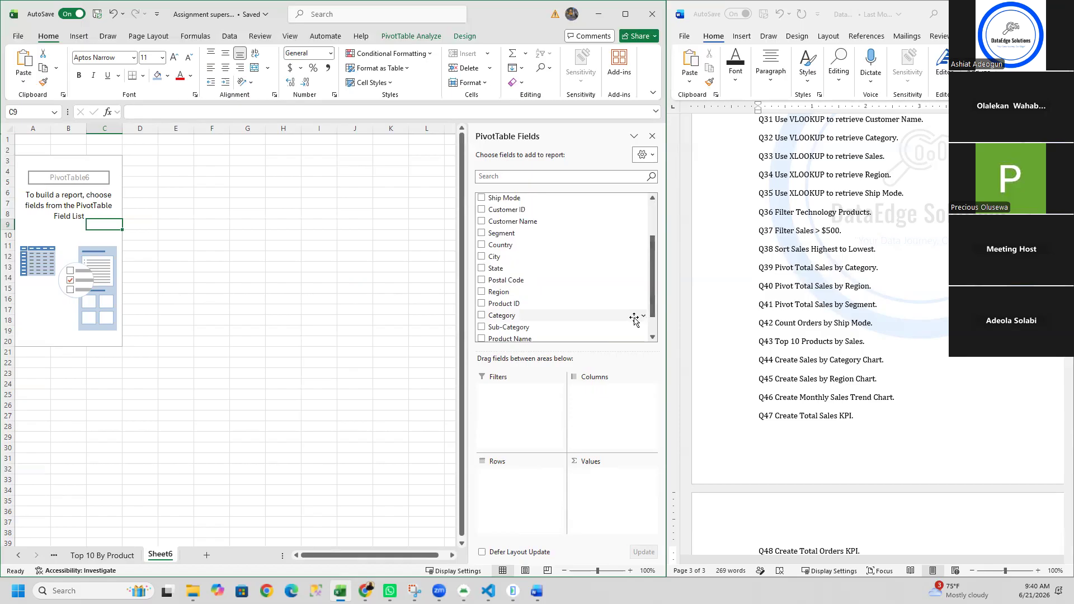
Create a PivotTable on a new worksheet from the Assignment superstore range A1:AI9801
{"action": "left_click", "coordinate": [55, 556]}
{"action": "left_click", "coordinate": [55, 556]}
{"action": "left_click", "coordinate": [54, 556]}
{"action": "left_click", "coordinate": [55, 556]}
{"action": "left_click", "coordinate": [55, 555]}
{"action": "left_click", "coordinate": [55, 555]}
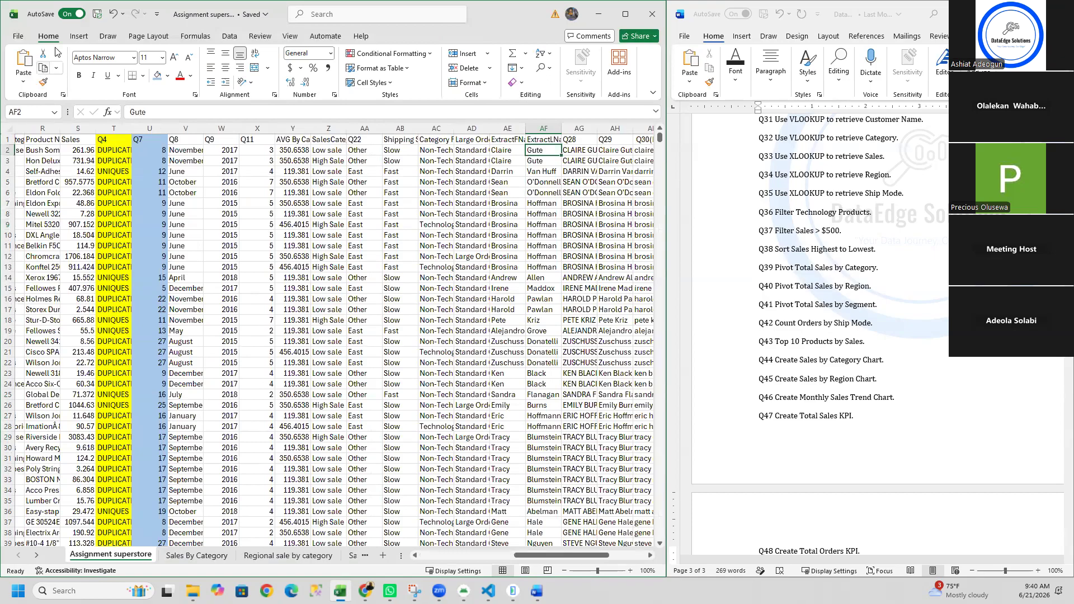
{"action": "left_click", "coordinate": [79, 36]}
{"action": "left_click", "coordinate": [35, 83]}
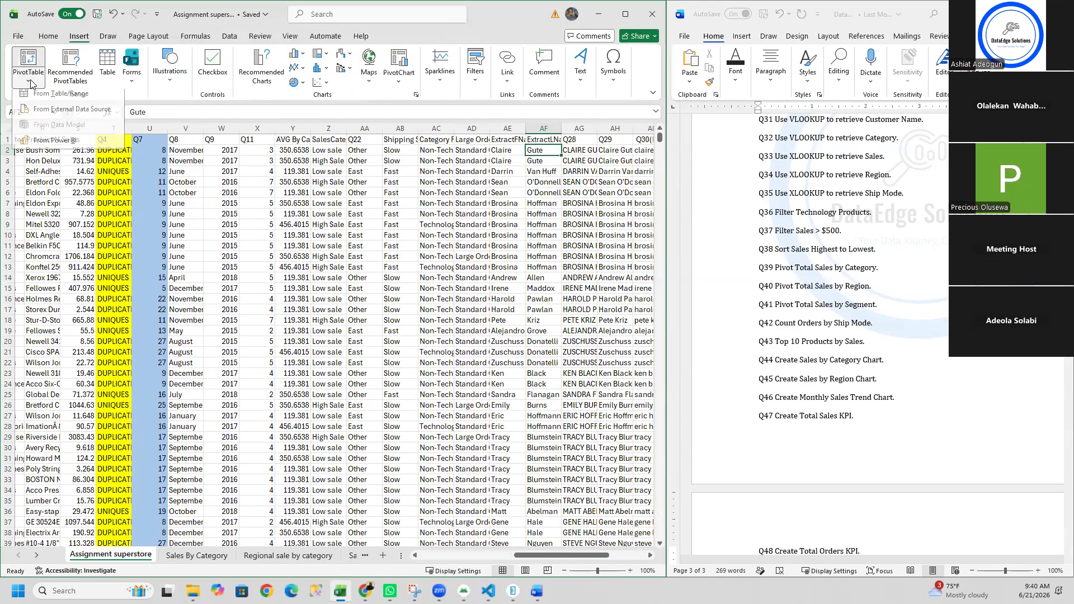
{"action": "left_click", "coordinate": [47, 100]}
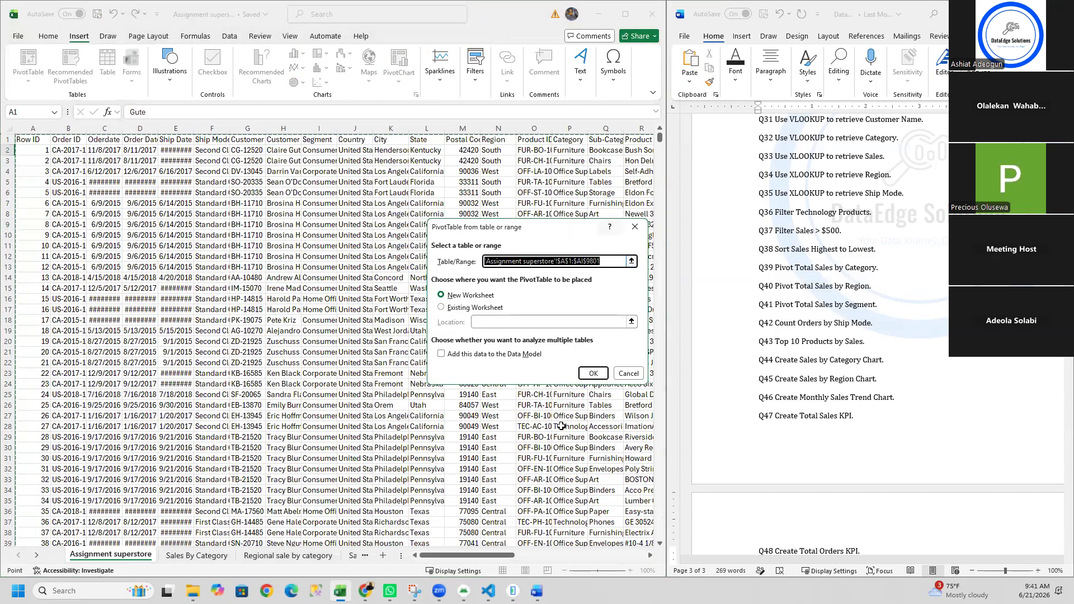
{"action": "left_click_drag", "start_coordinate": [507, 554], "coordinate": [625, 551]}
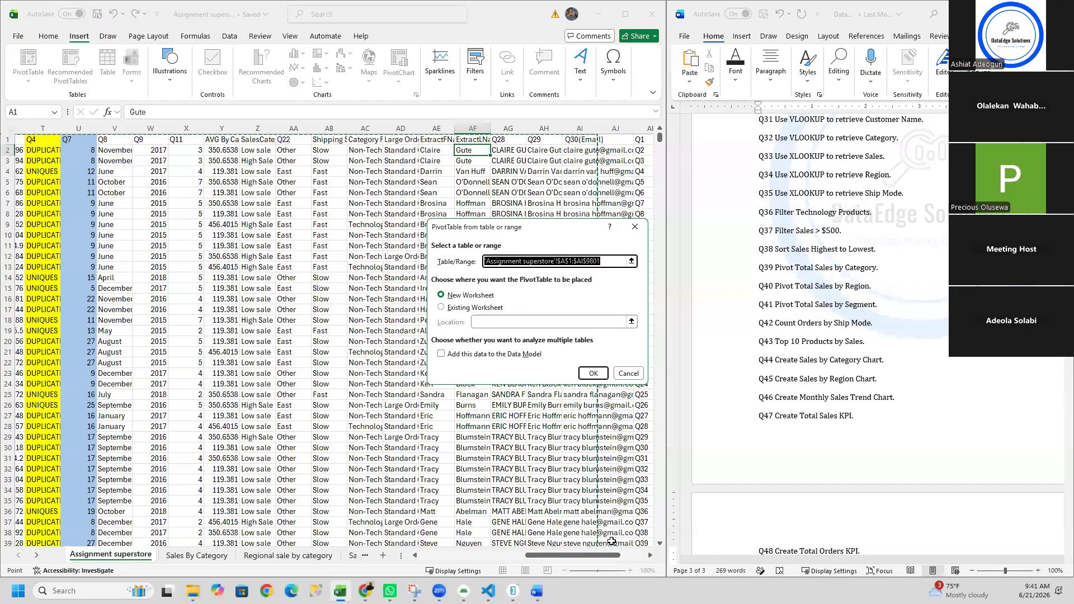
{"action": "left_click", "coordinate": [593, 373]}
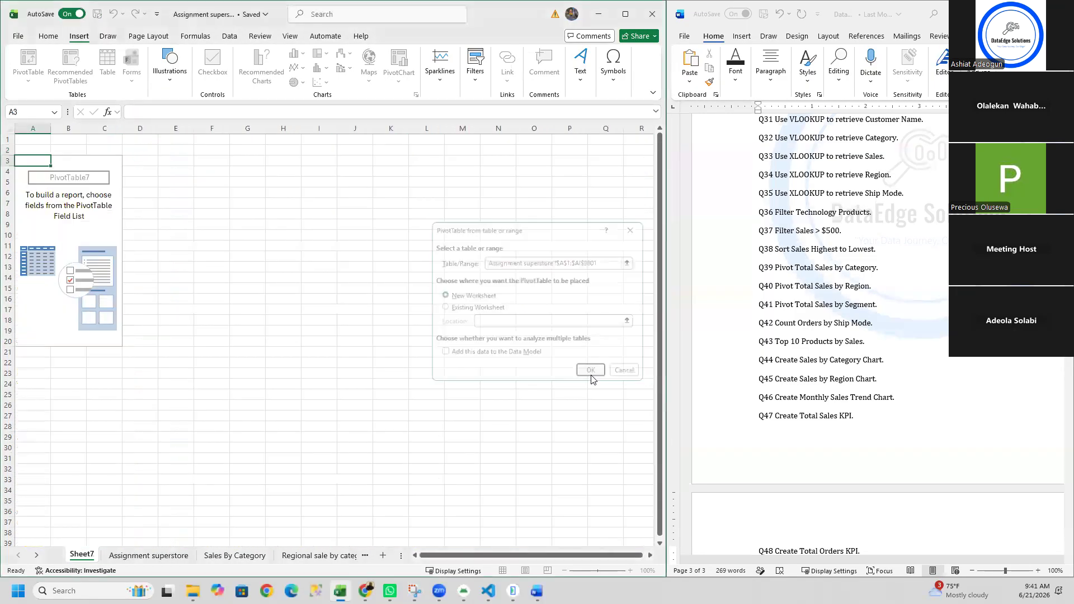
{"action": "left_click_drag", "start_coordinate": [653, 242], "coordinate": [659, 290]}
On the Assignment superstore sheet, rename the Q9 column header to Year and the Q8 header to Month
{"action": "left_click", "coordinate": [140, 555]}
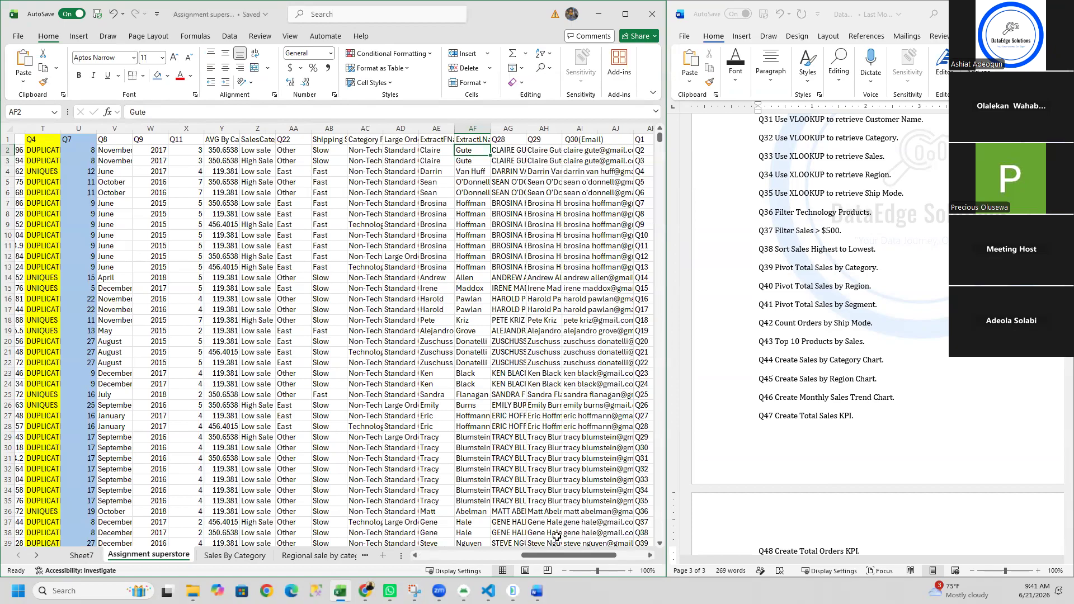
{"action": "left_click_drag", "start_coordinate": [553, 559], "coordinate": [555, 561]}
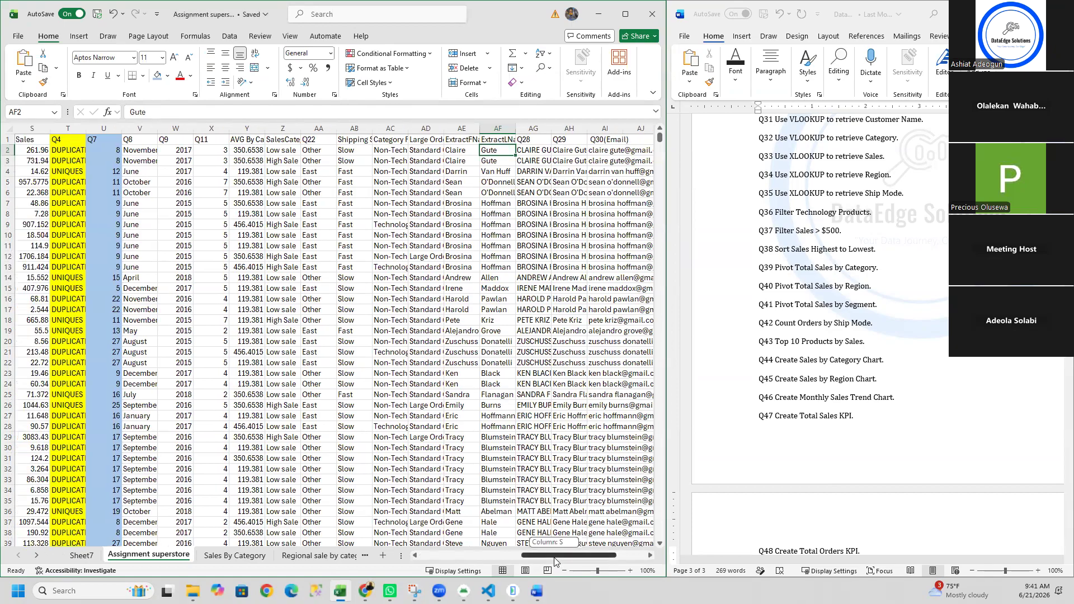
{"action": "left_click", "coordinate": [174, 140]}
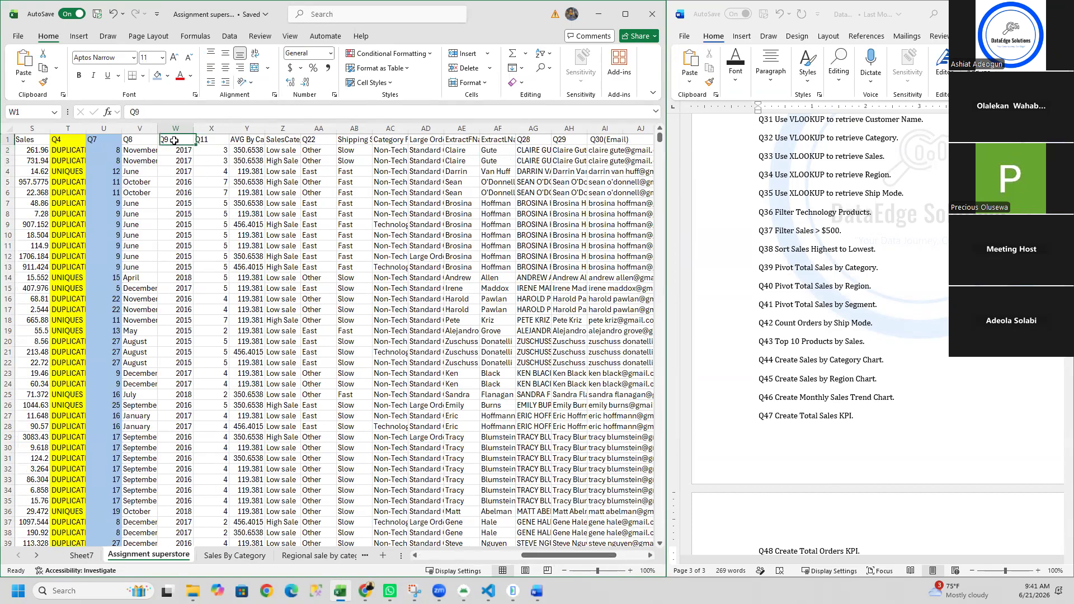
{"action": "double_click", "coordinate": [174, 140]}
{"action": "key", "text": "BackSpace"}
{"action": "key", "text": "BackSpace"}
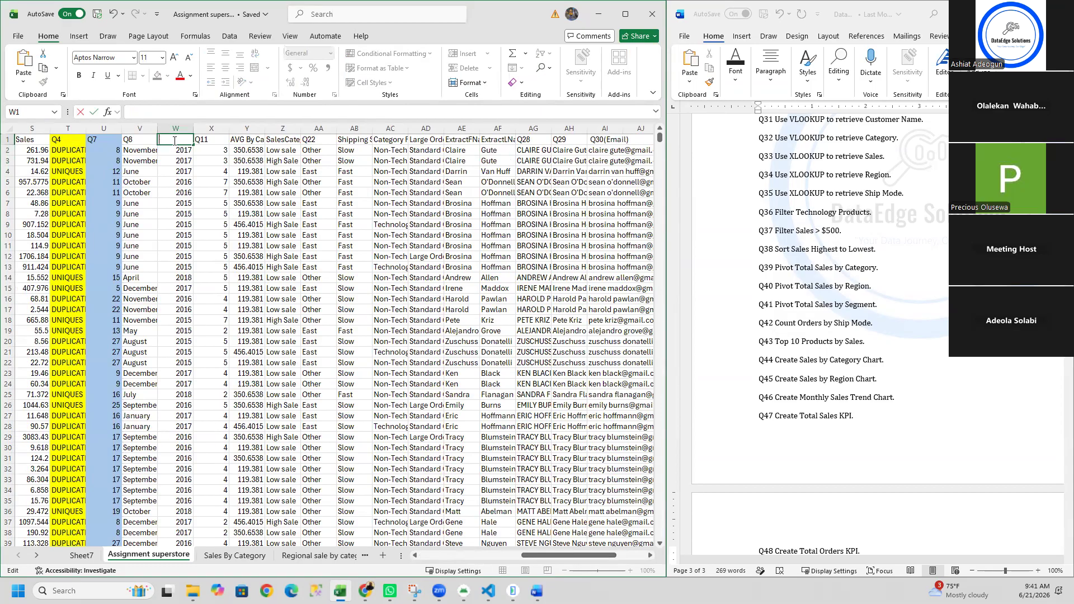
{"action": "double_click", "coordinate": [138, 140]}
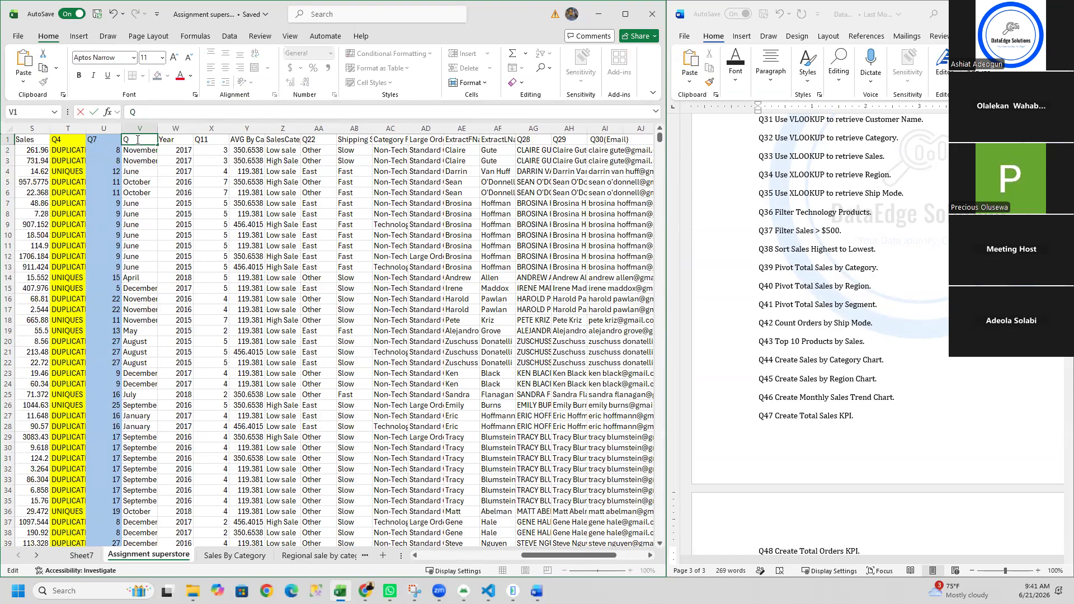
{"action": "type", "text": "Mon"}
Rename the Q7 column header in cell U1 to MonthNumber
{"action": "double_click", "coordinate": [107, 139]}
{"action": "key", "text": "BackSpace"}
{"action": "key", "text": "BackSpace"}
{"action": "type", "text": "MonthNumber"}
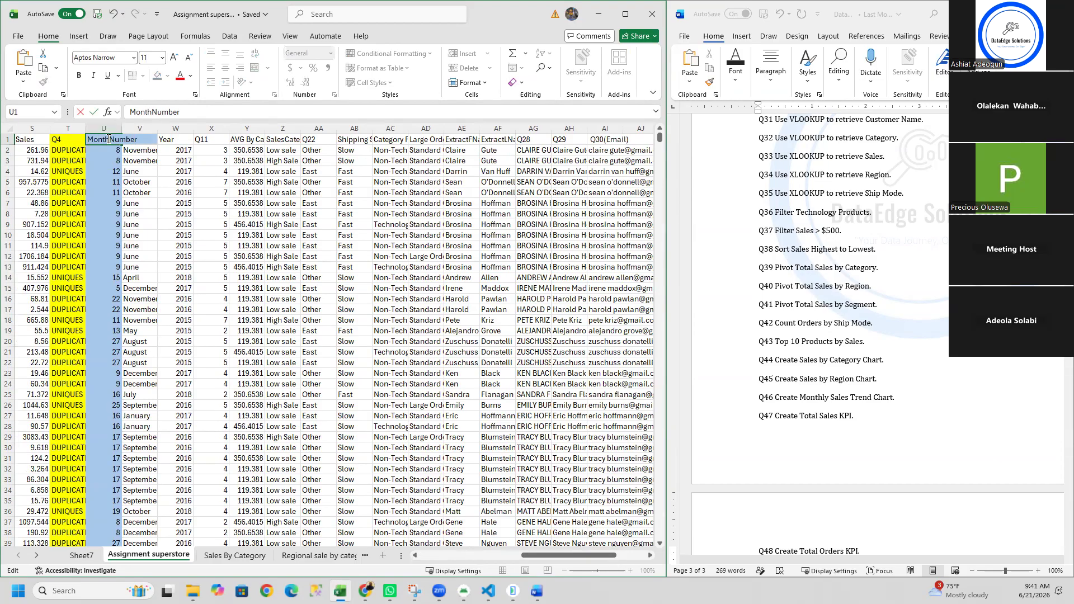
{"action": "key", "text": "ctrl+Return"}
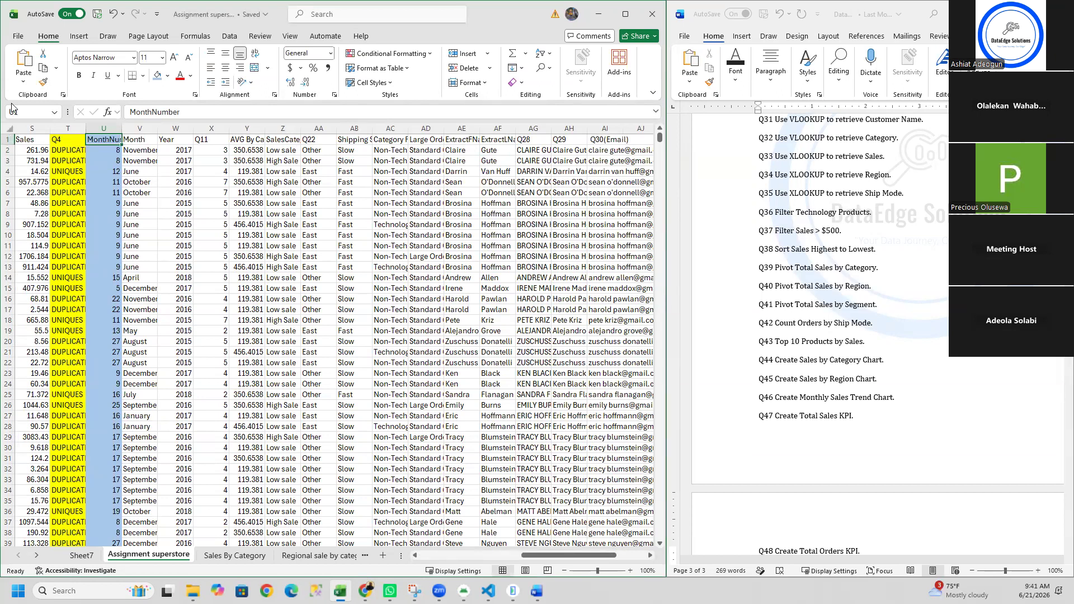
Insert another PivotTable on a new worksheet from the data with the renamed headers and look through its available fields
{"action": "left_click", "coordinate": [78, 36]}
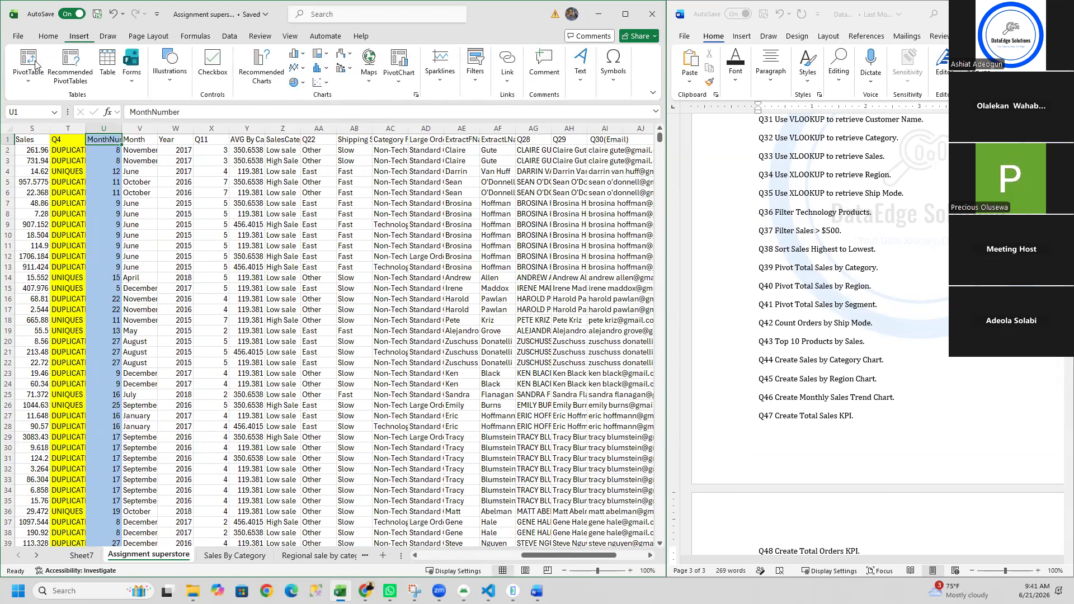
{"action": "left_click", "coordinate": [28, 78]}
{"action": "left_click", "coordinate": [38, 97]}
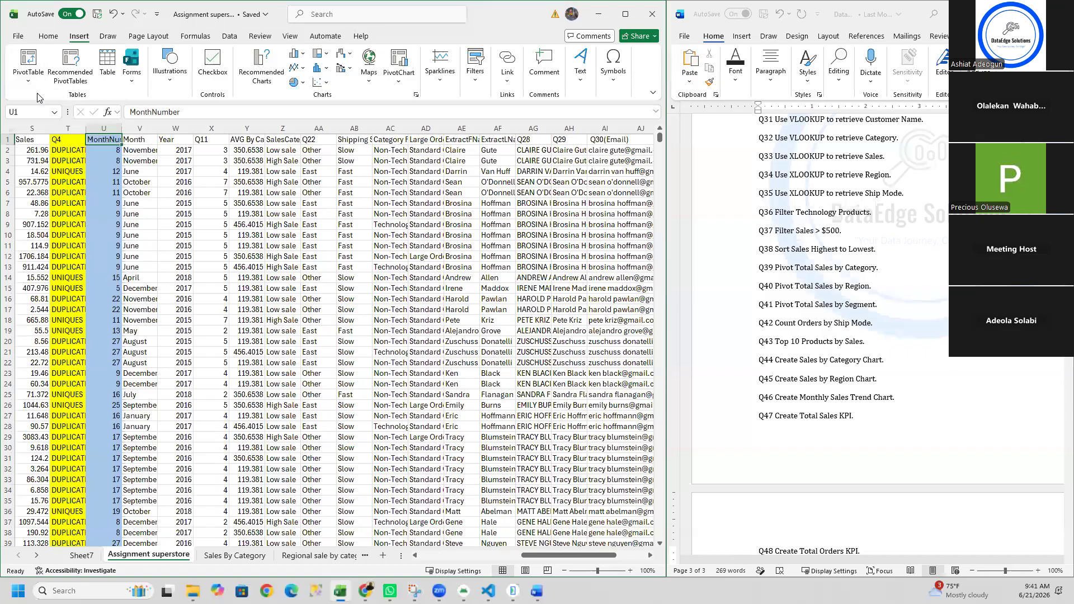
{"action": "left_click", "coordinate": [592, 373]}
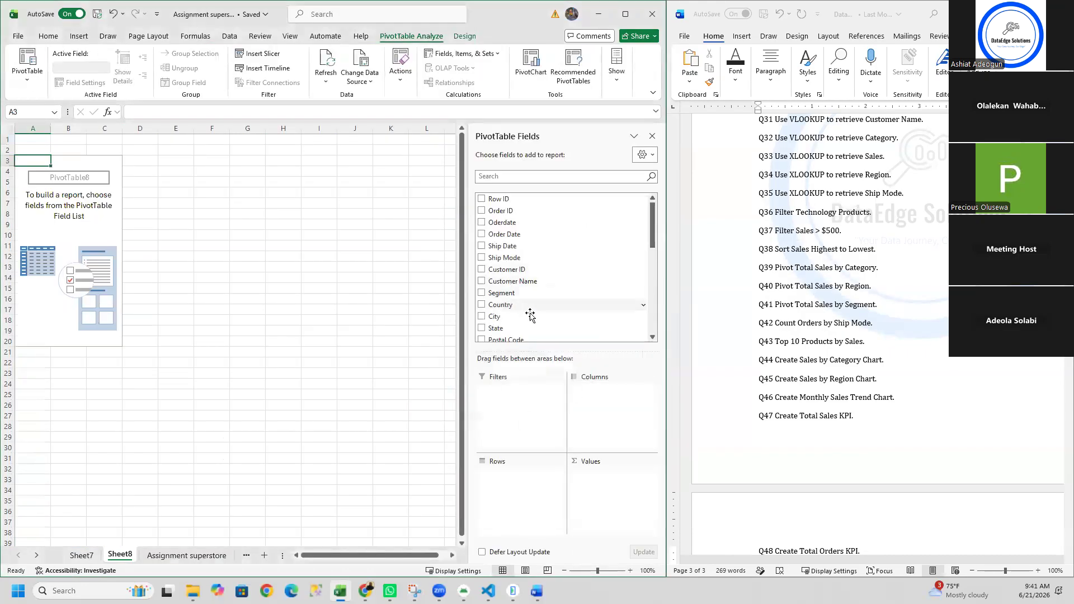
{"action": "scroll", "coordinate": [661, 274], "scroll_direction": "down", "scroll_amount": 2}
{"action": "scroll", "coordinate": [660, 274], "scroll_direction": "down", "scroll_amount": 3}
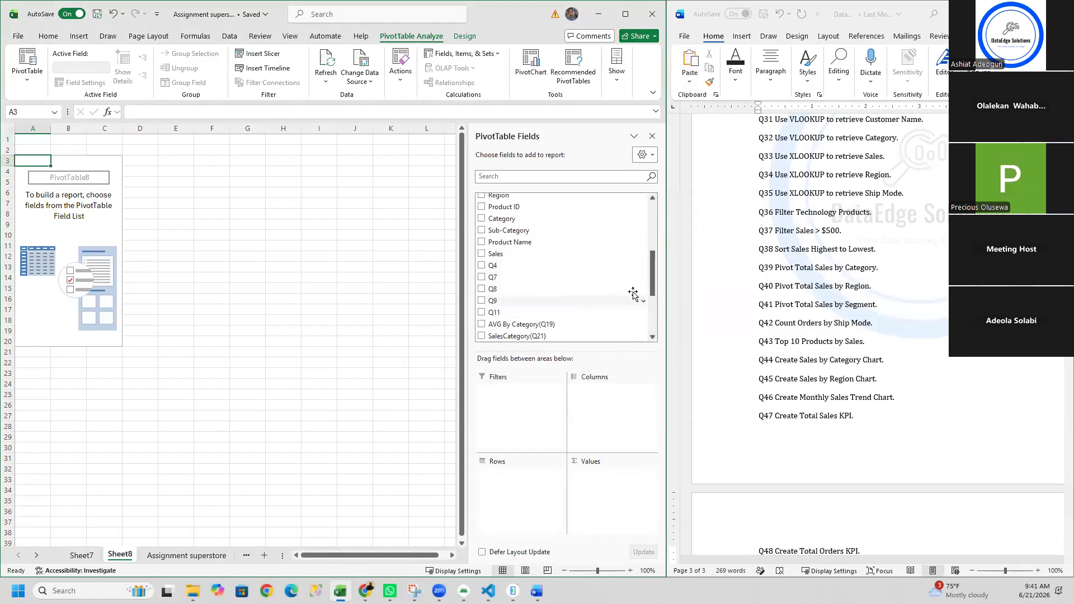
Build the PivotTable with Sales summed as values and the Q8 month field as rows
{"action": "scroll", "coordinate": [657, 308], "scroll_direction": "down", "scroll_amount": 3}
{"action": "scroll", "coordinate": [665, 325], "scroll_direction": "down", "scroll_amount": 1}
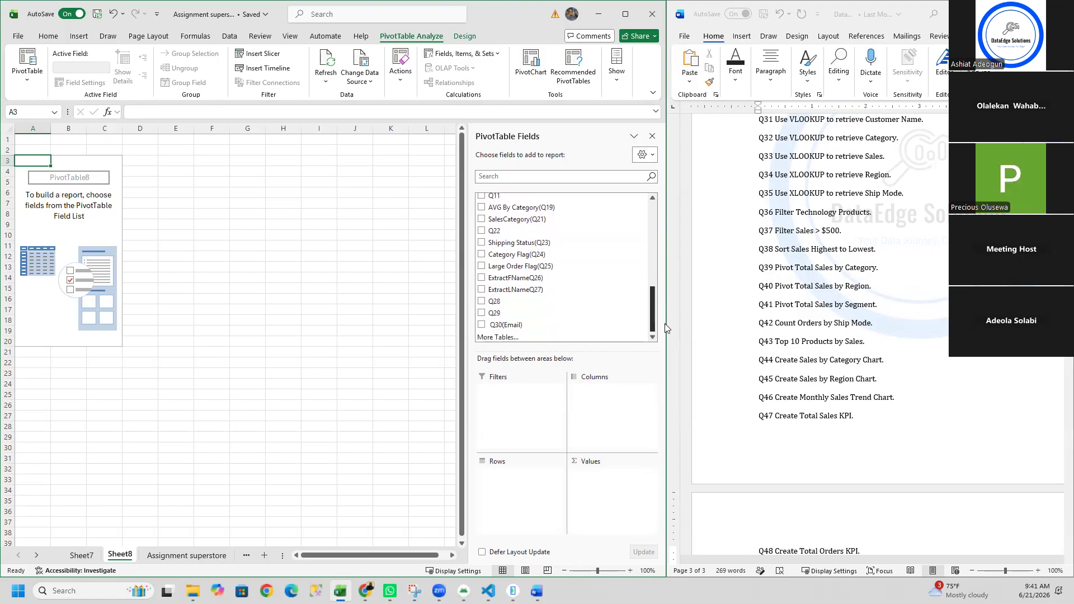
{"action": "scroll", "coordinate": [659, 307], "scroll_direction": "up", "scroll_amount": 2}
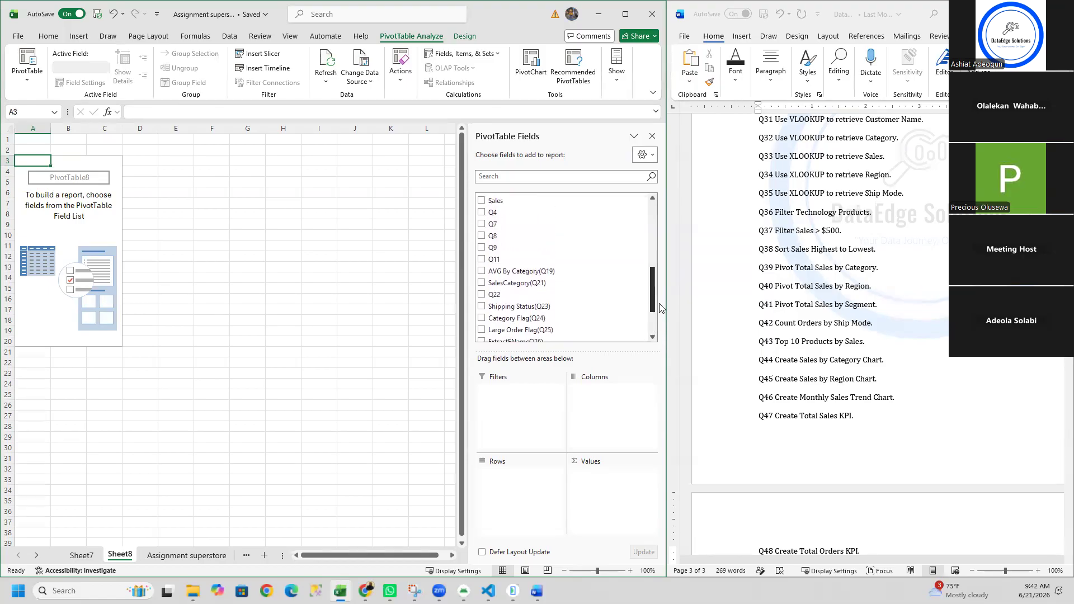
{"action": "scroll", "coordinate": [660, 308], "scroll_direction": "up", "scroll_amount": 2}
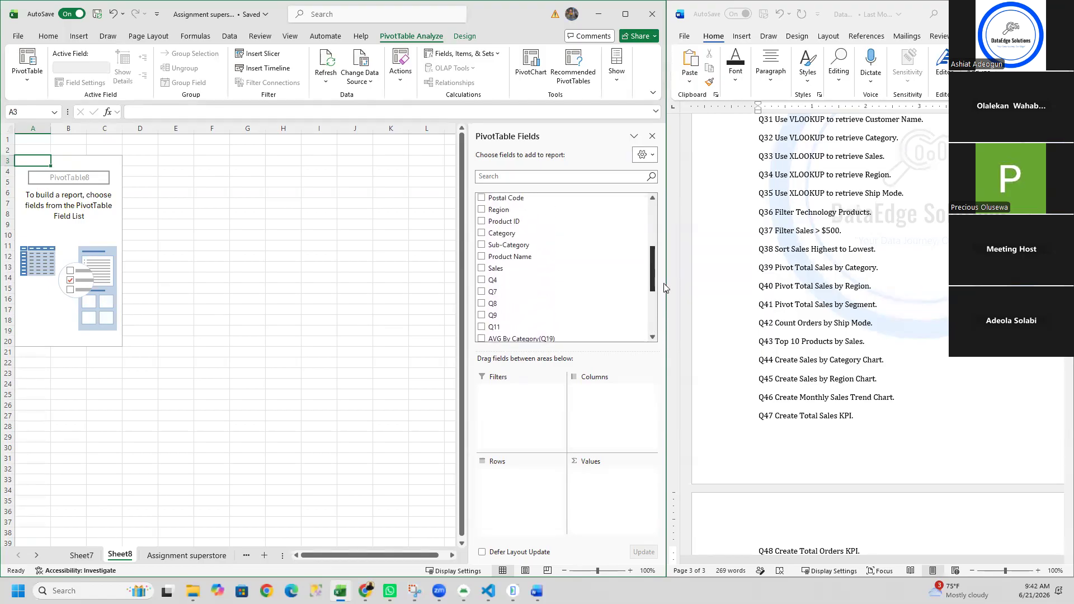
{"action": "left_click_drag", "start_coordinate": [517, 267], "coordinate": [612, 484]}
{"action": "left_click_drag", "start_coordinate": [492, 294], "coordinate": [506, 488]}
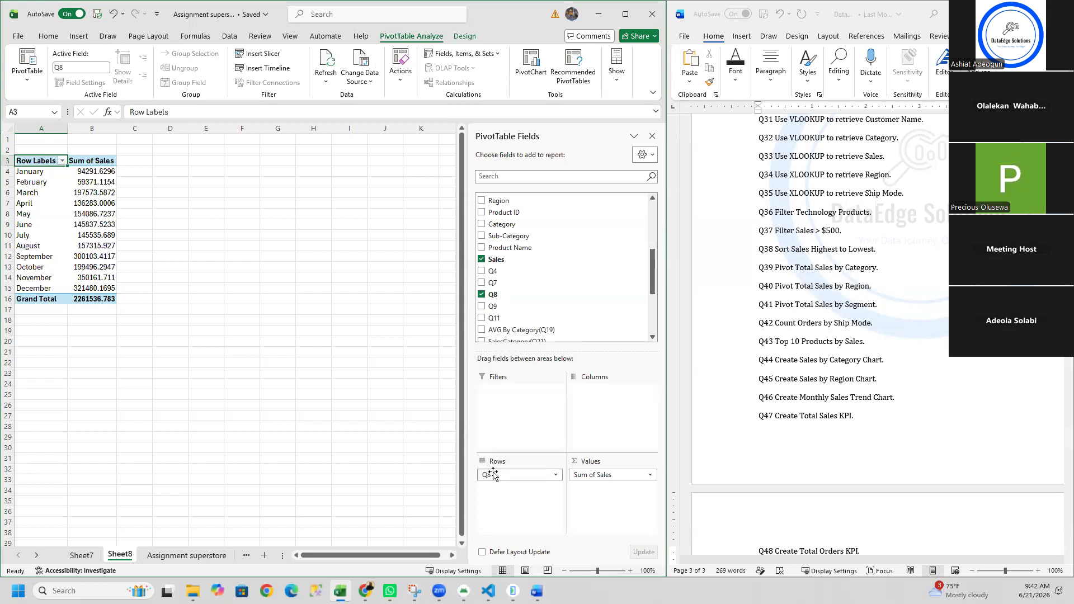
Give the Q8 row field the custom name Month in its field settings
{"action": "left_click", "coordinate": [493, 475]}
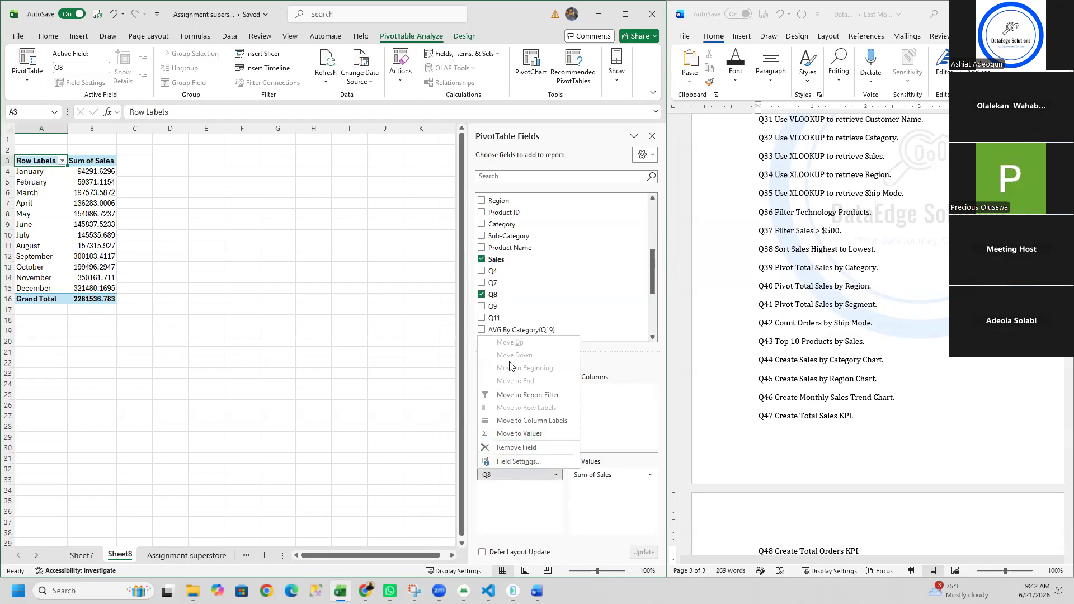
{"action": "left_click", "coordinate": [522, 462]}
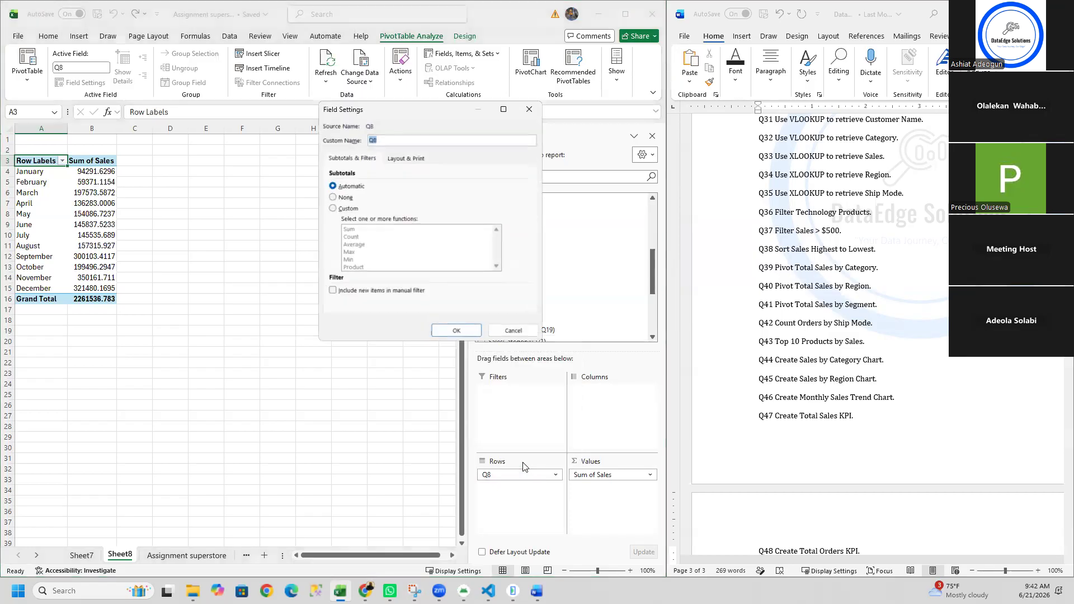
{"action": "left_click", "coordinate": [380, 140]}
{"action": "left_click", "coordinate": [473, 330]}
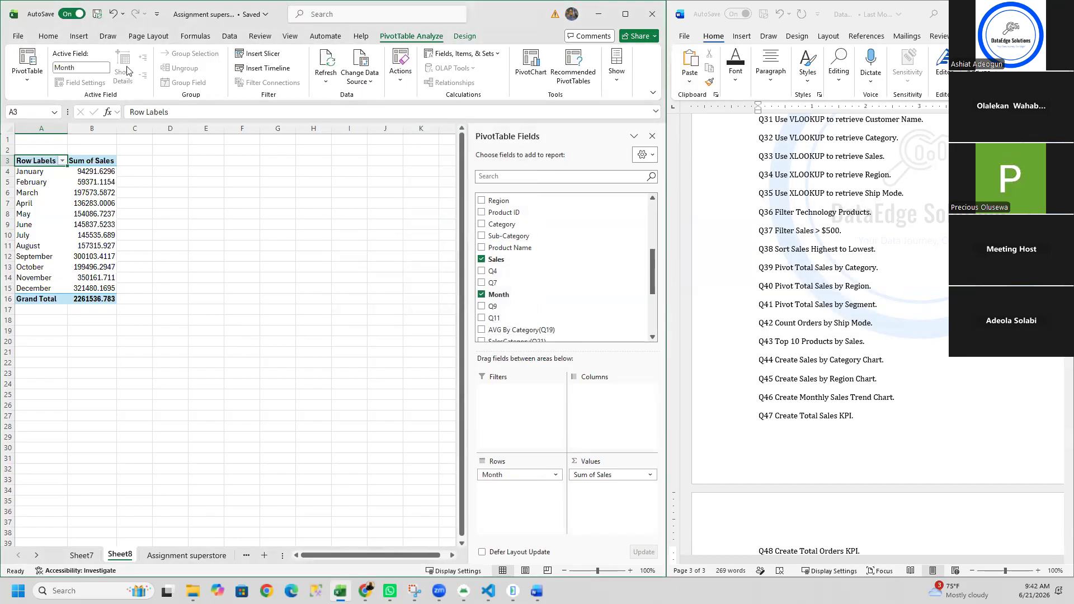
Insert a Line PivotChart from the monthly sales PivotTable
{"action": "left_click", "coordinate": [79, 37]}
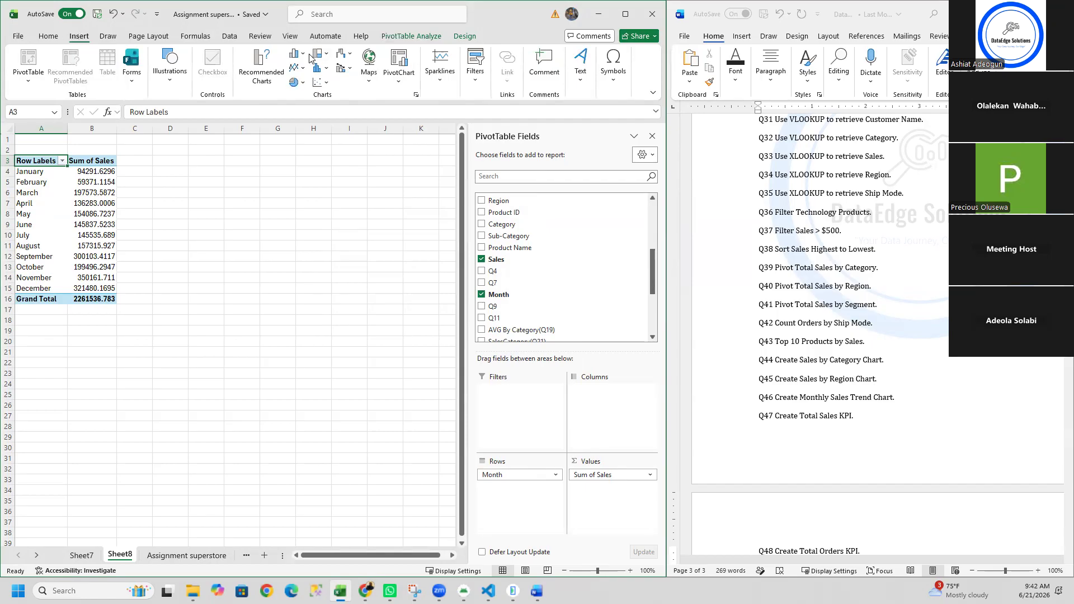
{"action": "left_click", "coordinate": [261, 67]}
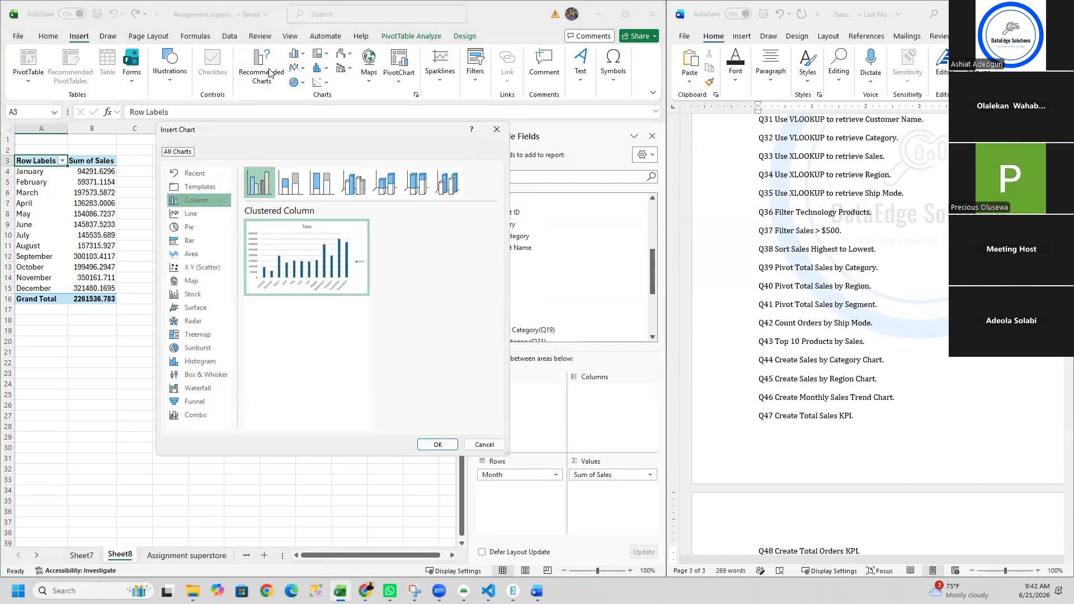
{"action": "left_click", "coordinate": [184, 215]}
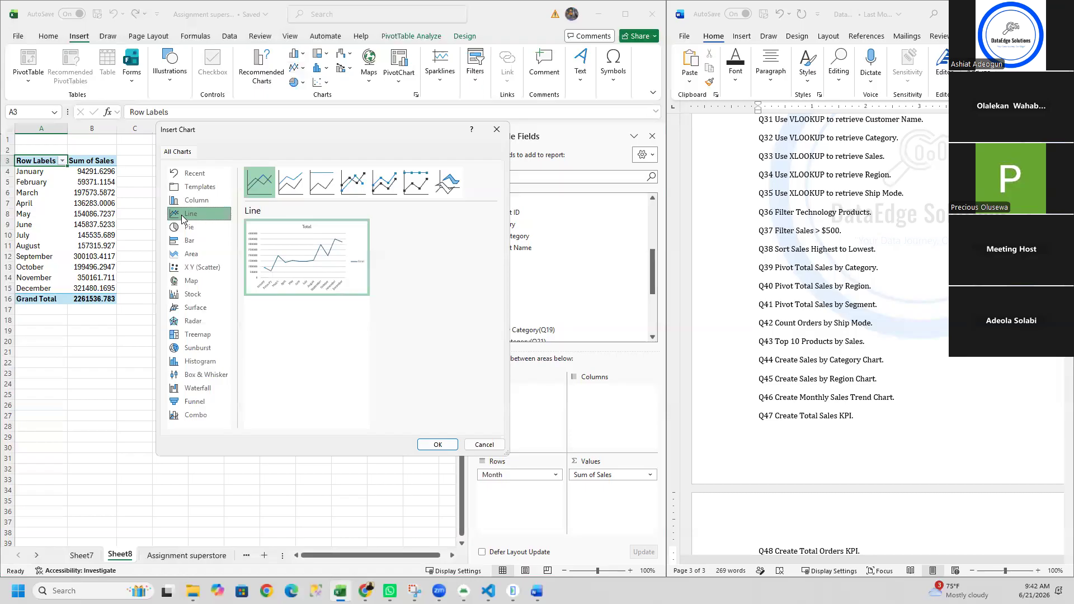
{"action": "left_click", "coordinate": [437, 445]}
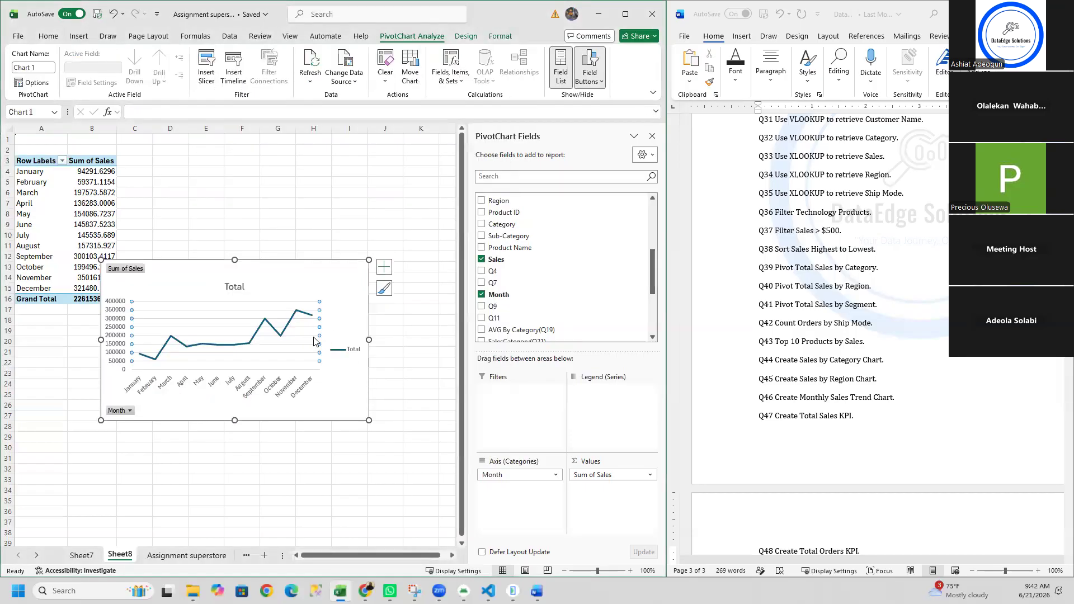
Remove the gridlines and the legend from the line chart
{"action": "left_click", "coordinate": [305, 335]}
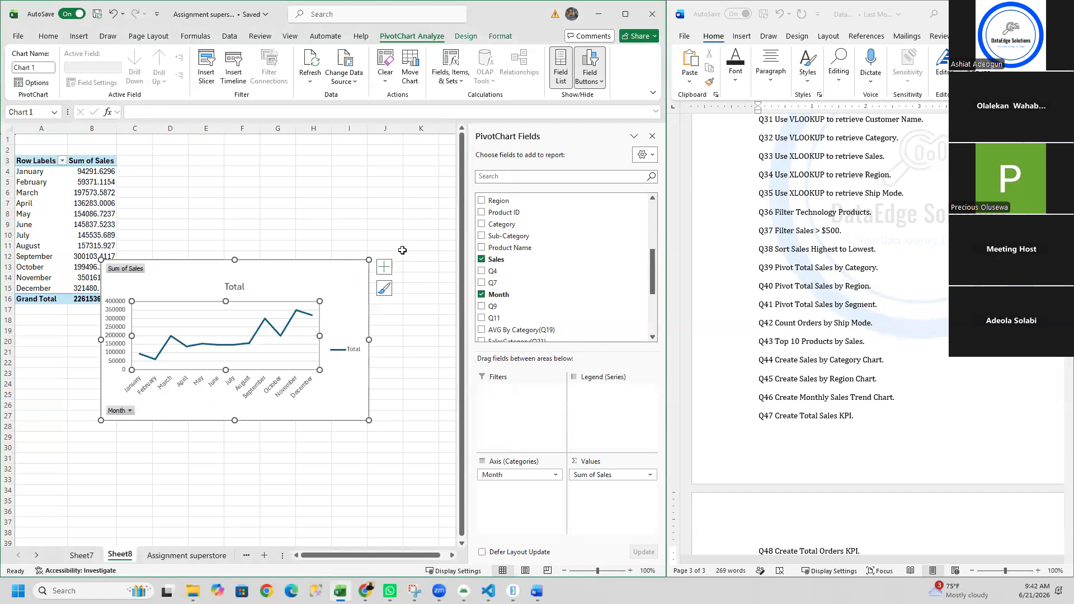
{"action": "left_click", "coordinate": [390, 269]}
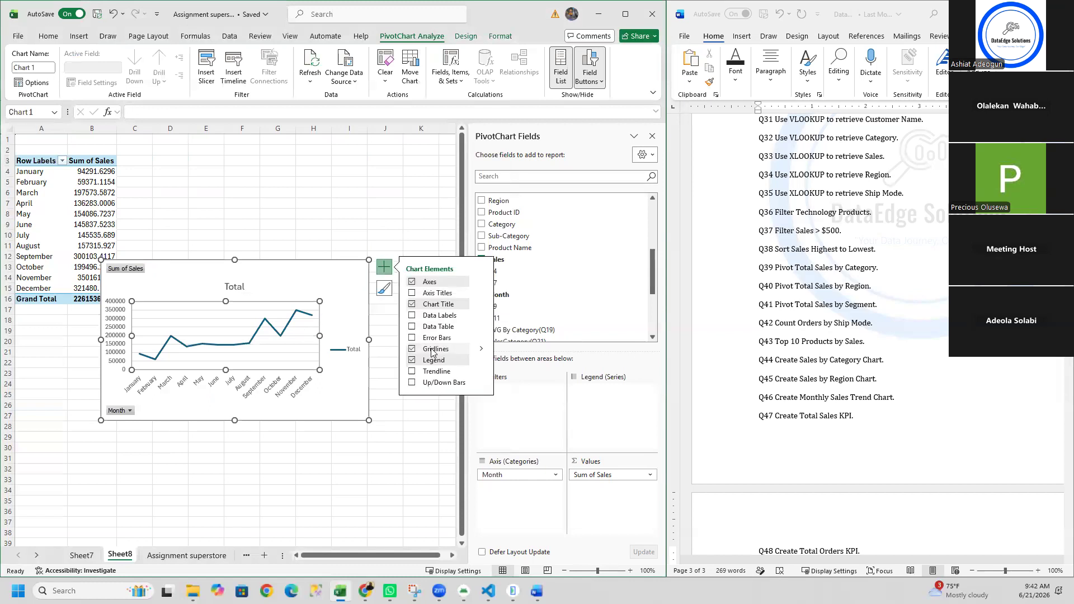
{"action": "left_click", "coordinate": [344, 403]}
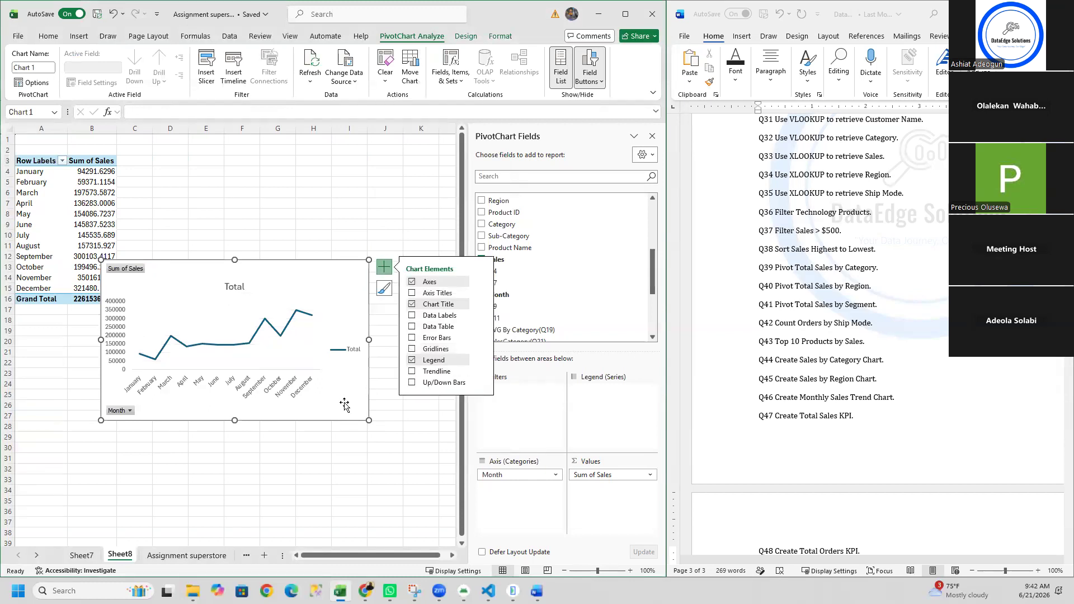
{"action": "left_click", "coordinate": [337, 349]}
{"action": "right_click", "coordinate": [338, 348]}
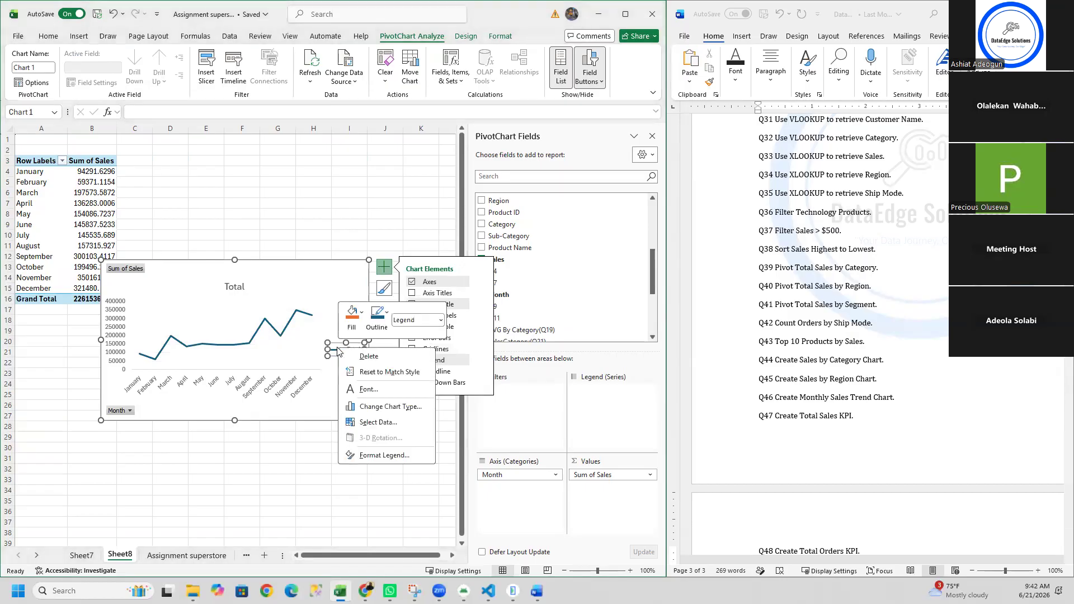
{"action": "left_click", "coordinate": [369, 357]}
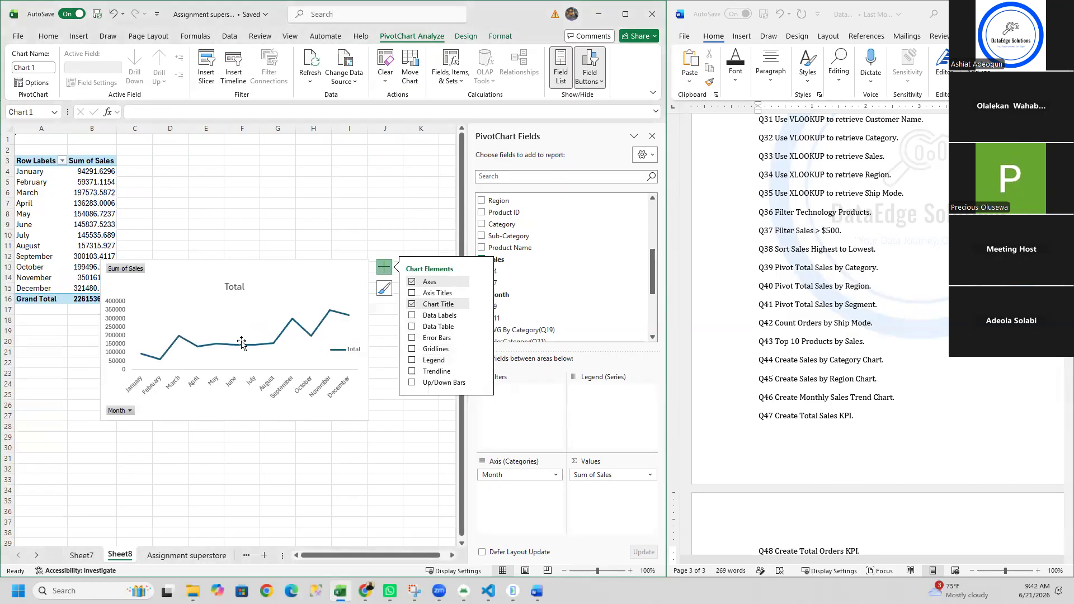
Hide the Sum of Sales value field button and the Month axis field button on the chart
{"action": "right_click", "coordinate": [134, 270]}
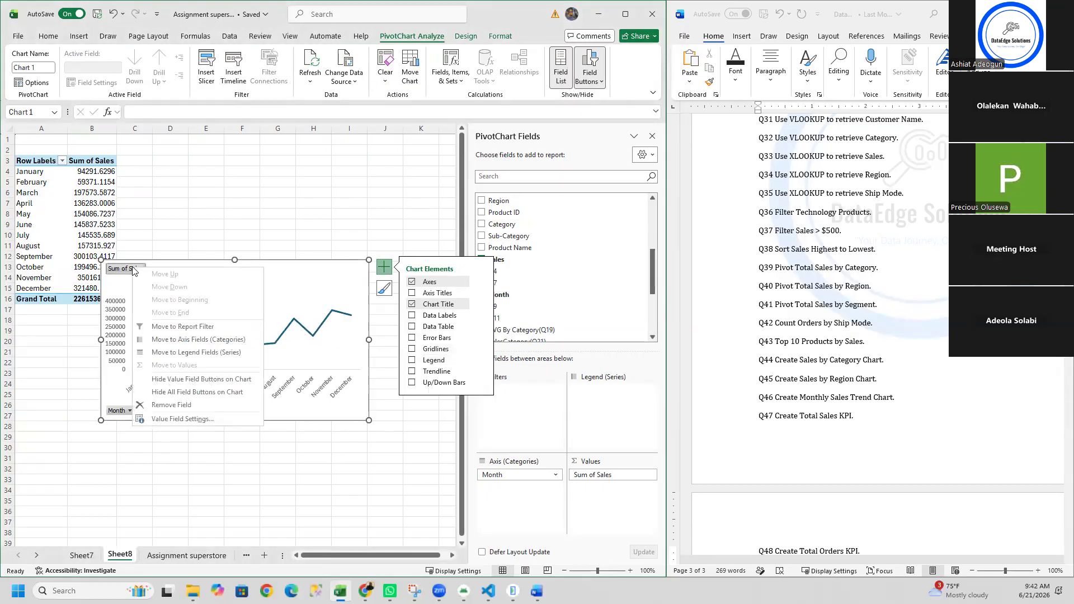
{"action": "left_click", "coordinate": [159, 381]}
{"action": "right_click", "coordinate": [121, 414]}
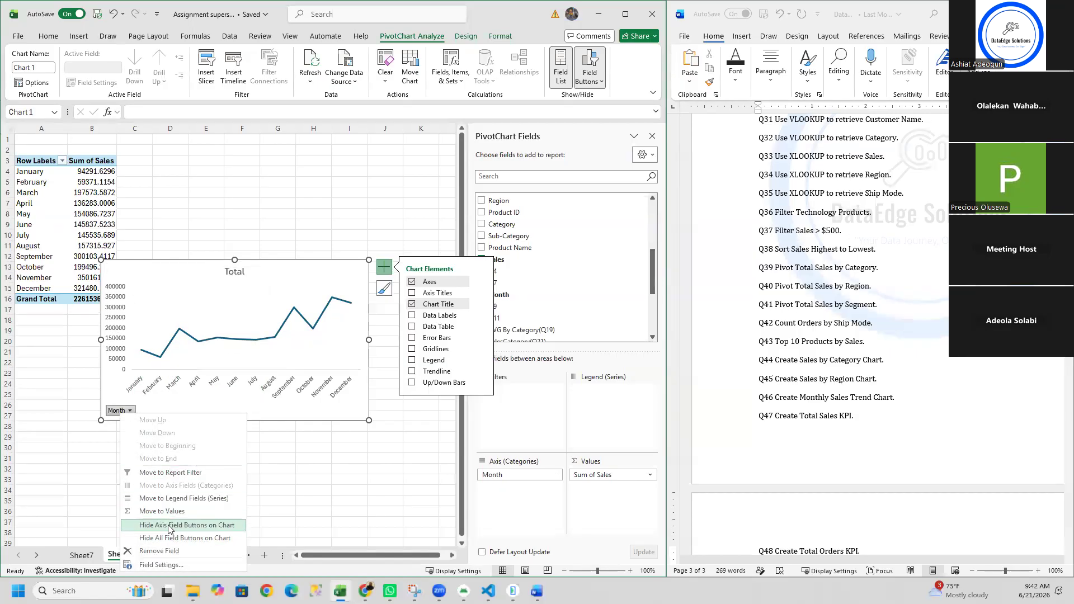
{"action": "left_click", "coordinate": [168, 524]}
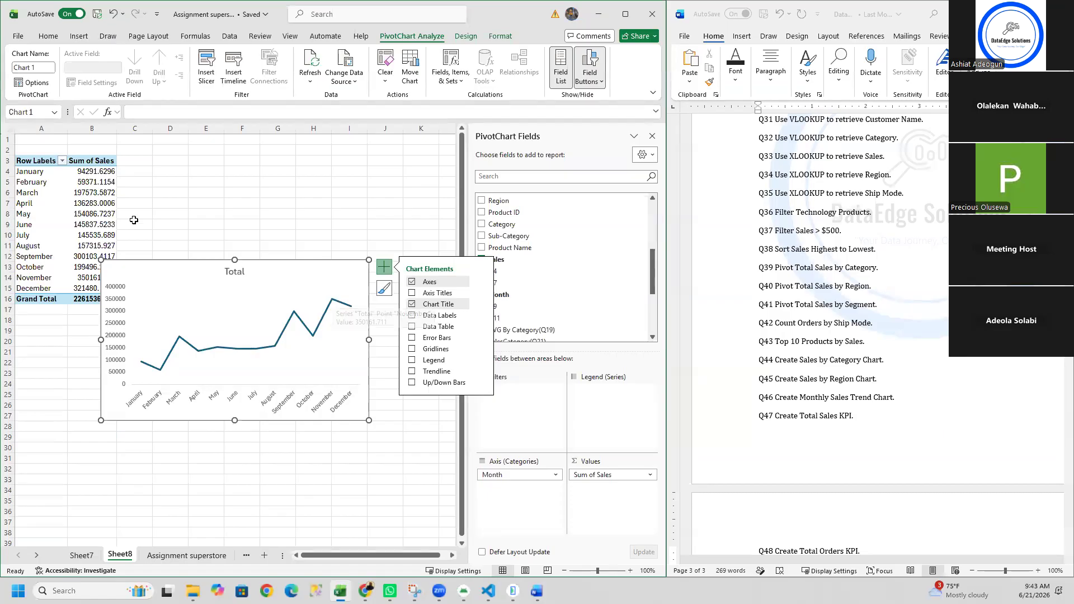
Format the monthly sales values in B4:B15 as dollar accounting amounts with no decimal places
{"action": "left_click_drag", "start_coordinate": [90, 170], "coordinate": [91, 290]}
{"action": "left_click", "coordinate": [290, 70]}
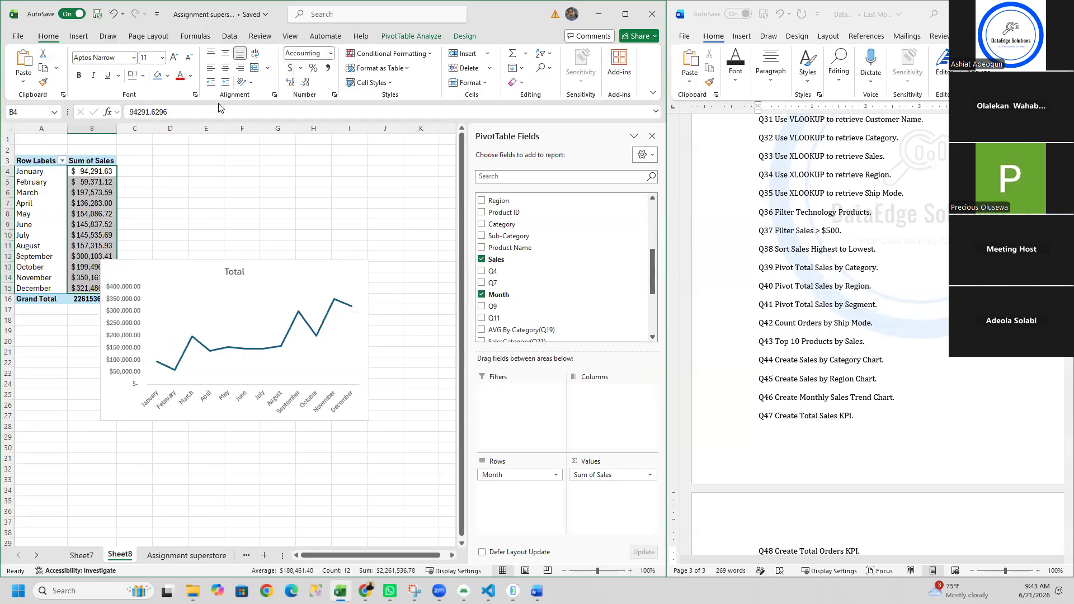
{"action": "left_click", "coordinate": [290, 83]}
{"action": "left_click", "coordinate": [307, 82]}
{"action": "left_click", "coordinate": [307, 83]}
{"action": "left_click", "coordinate": [306, 83]}
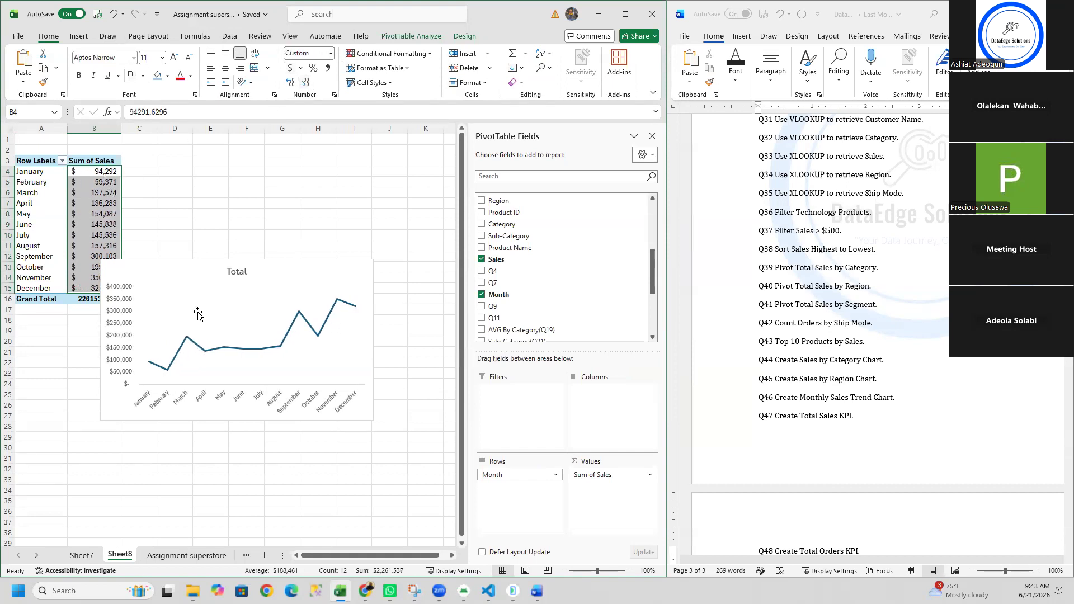
Delete the vertical value axis from the line chart
{"action": "left_click", "coordinate": [348, 358]}
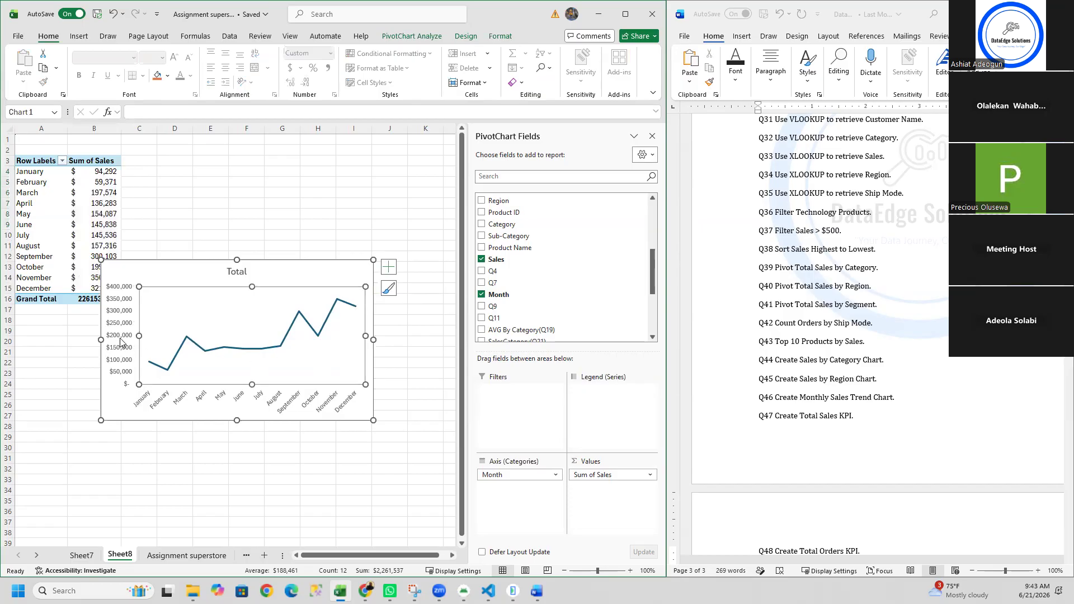
{"action": "right_click", "coordinate": [114, 319]}
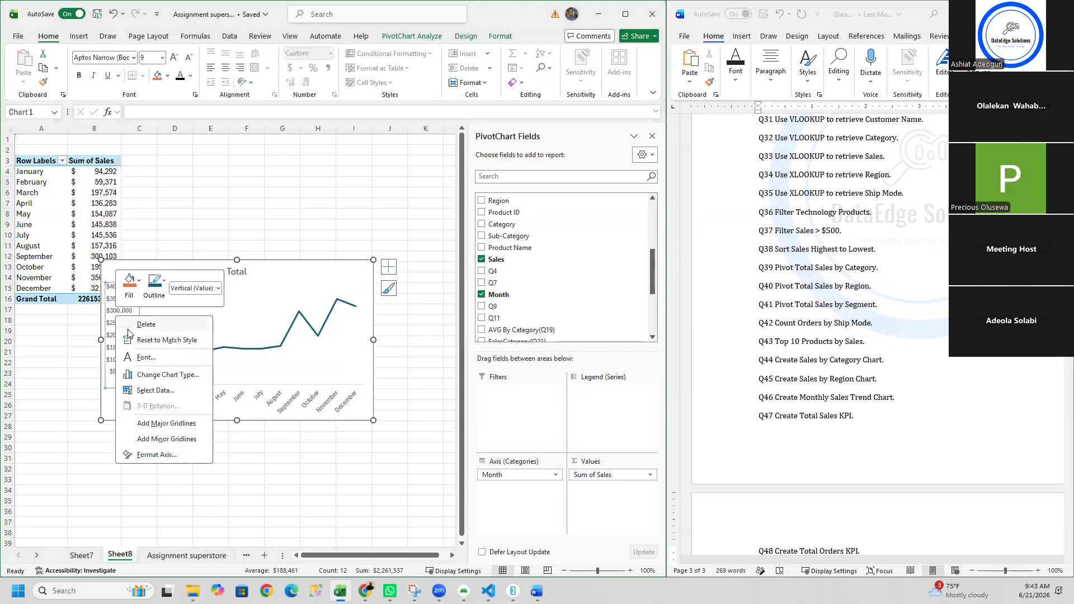
{"action": "left_click", "coordinate": [128, 330]}
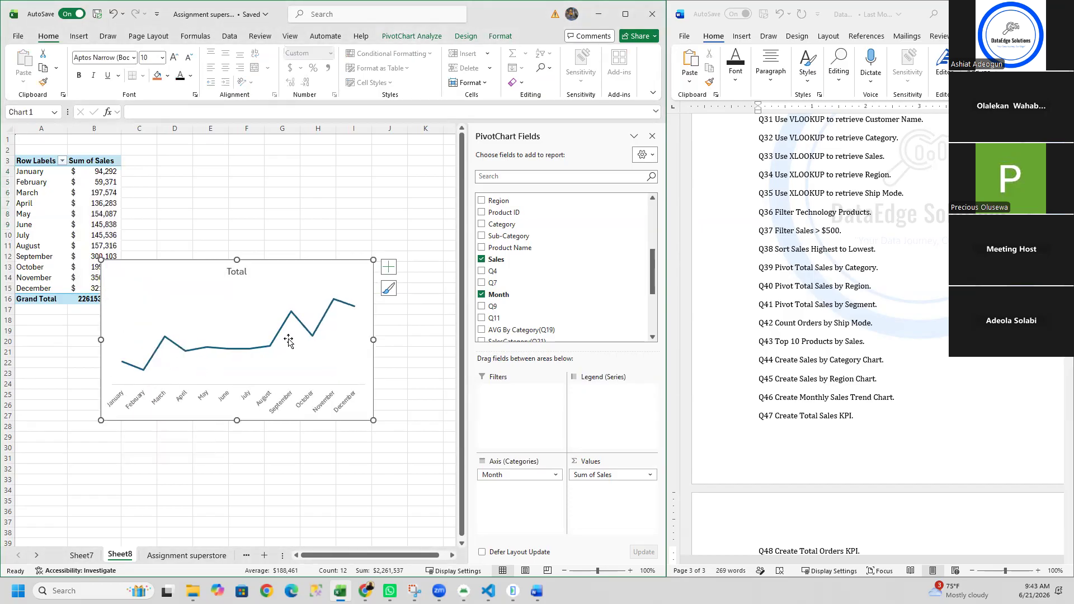
Change the chart title to Monthly Sales and move the chart clear of the PivotTable, over columns D to K
{"action": "mouse_move", "coordinate": [334, 302]}
{"action": "double_click", "coordinate": [237, 270]}
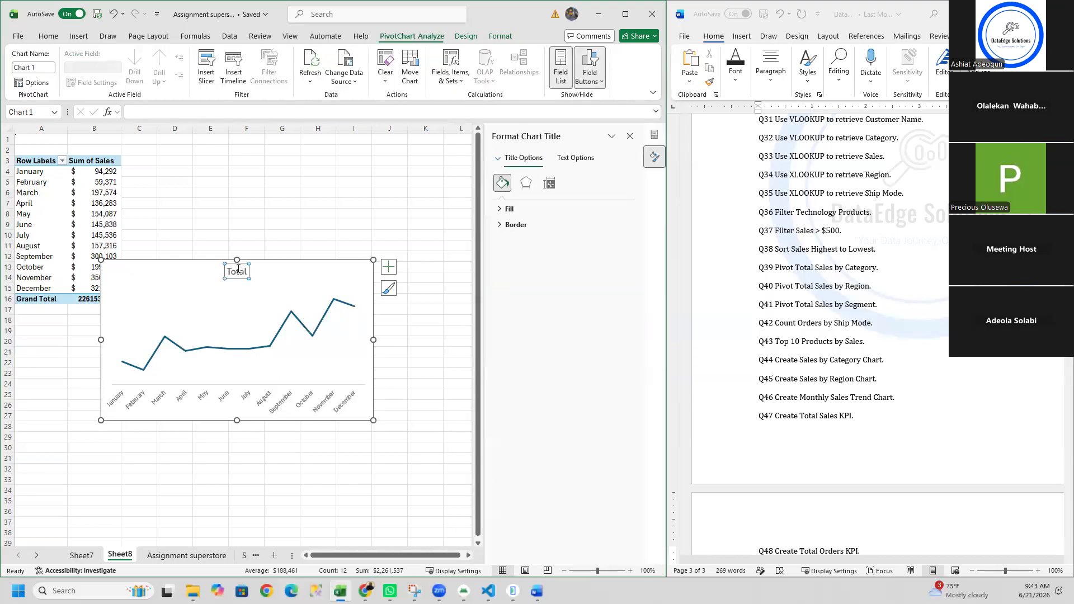
{"action": "left_click", "coordinate": [241, 271]}
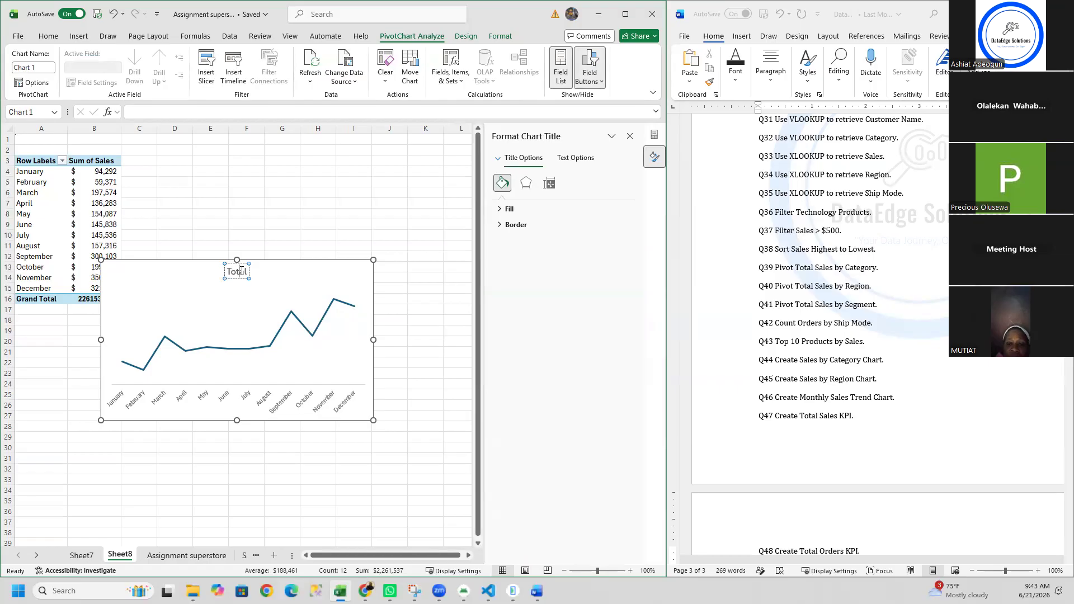
{"action": "double_click", "coordinate": [242, 271]}
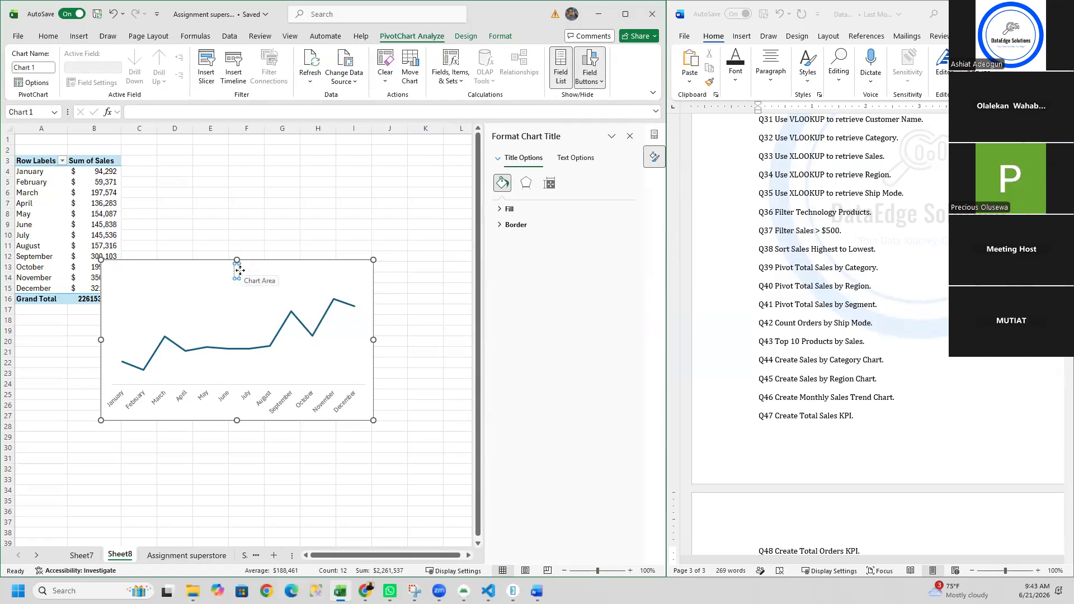
{"action": "type", "text": "Monthly Sale"}
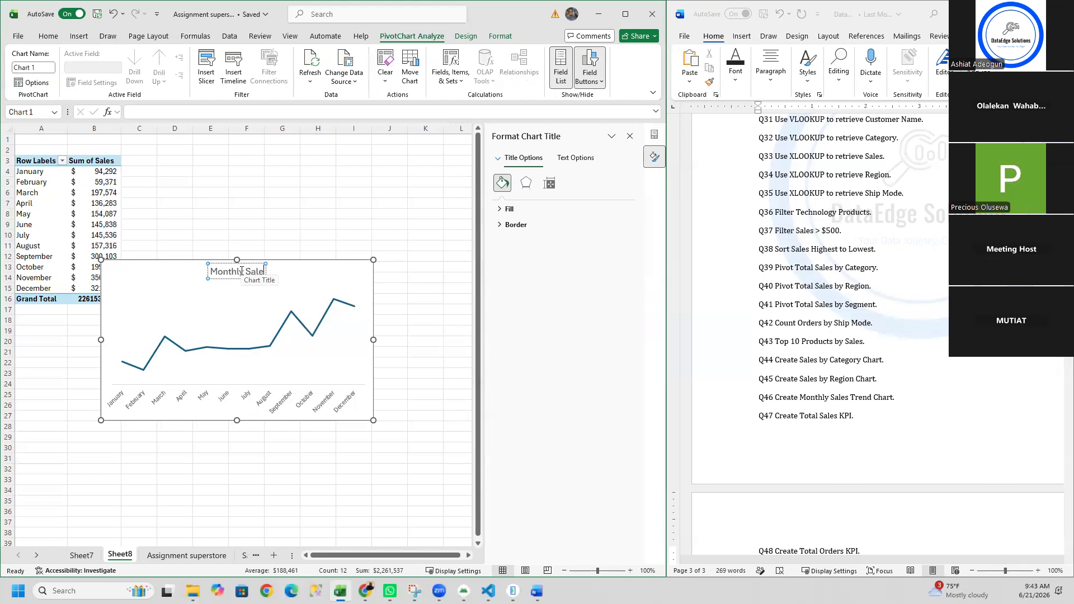
{"action": "type", "text": "s By"}
{"action": "key", "text": "BackSpace"}
{"action": "key", "text": "BackSpace"}
{"action": "key", "text": "BackSpace"}
{"action": "left_click", "coordinate": [328, 263]}
{"action": "left_click_drag", "start_coordinate": [341, 255], "coordinate": [411, 190]}
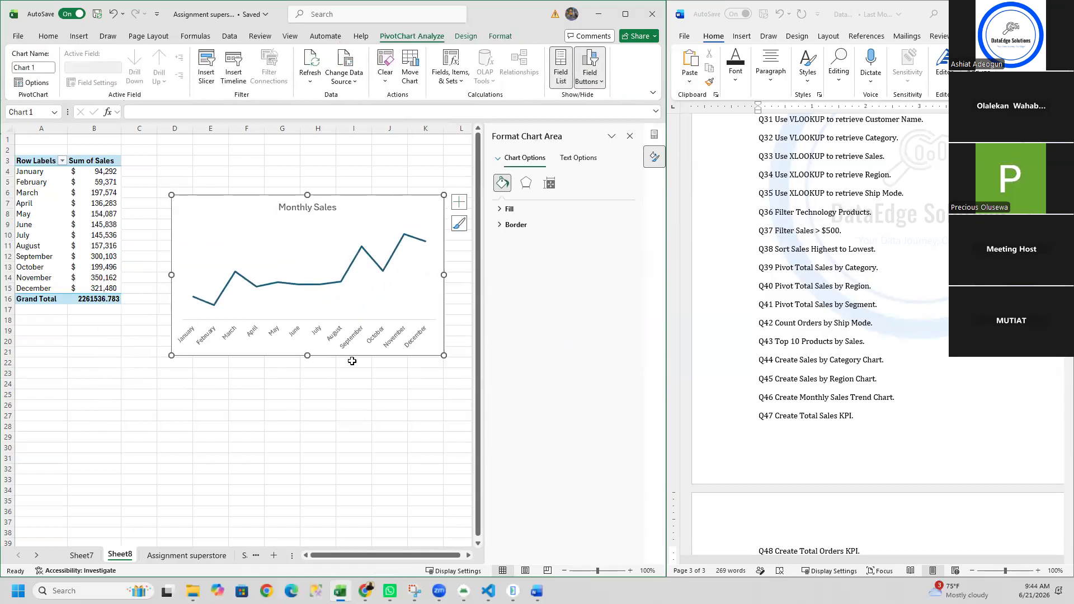
Switch to the Word assignment document and read the remaining questions that follow Q46
{"action": "left_click", "coordinate": [791, 428]}
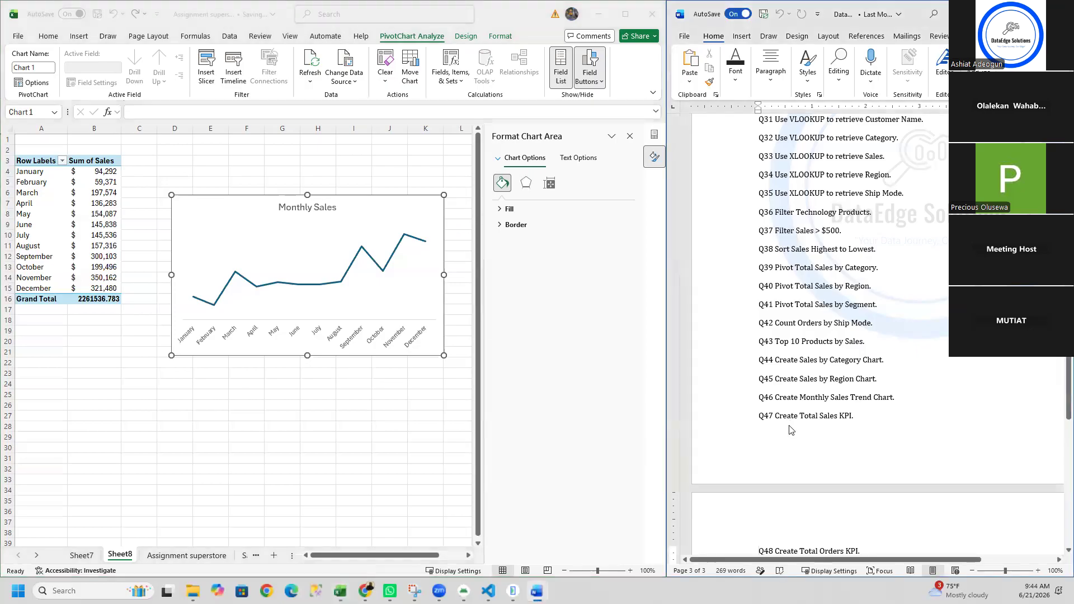
{"action": "scroll", "coordinate": [790, 430], "scroll_direction": "down", "scroll_amount": 1}
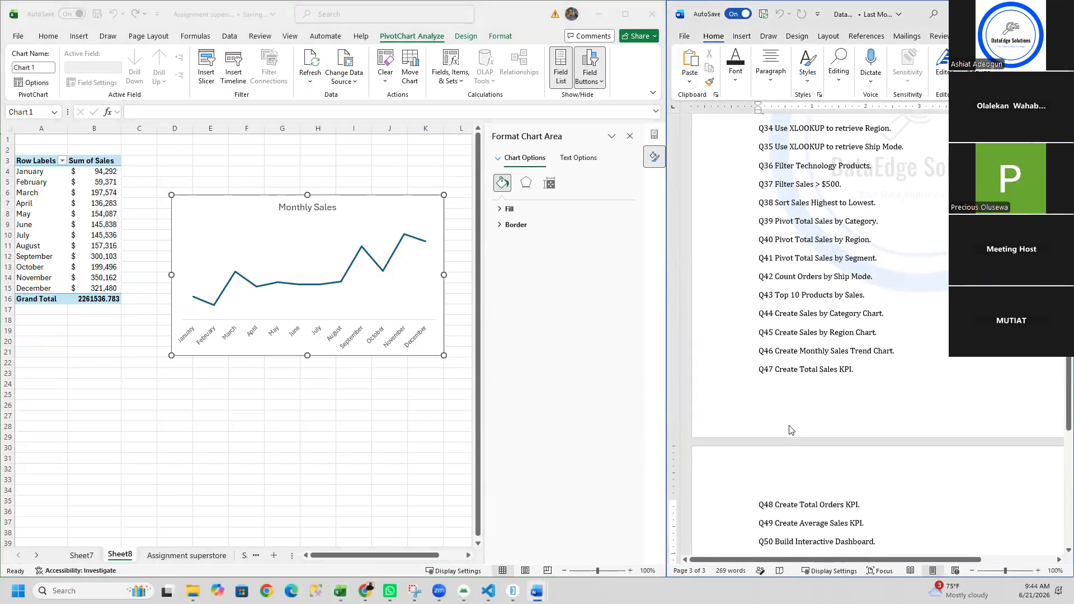